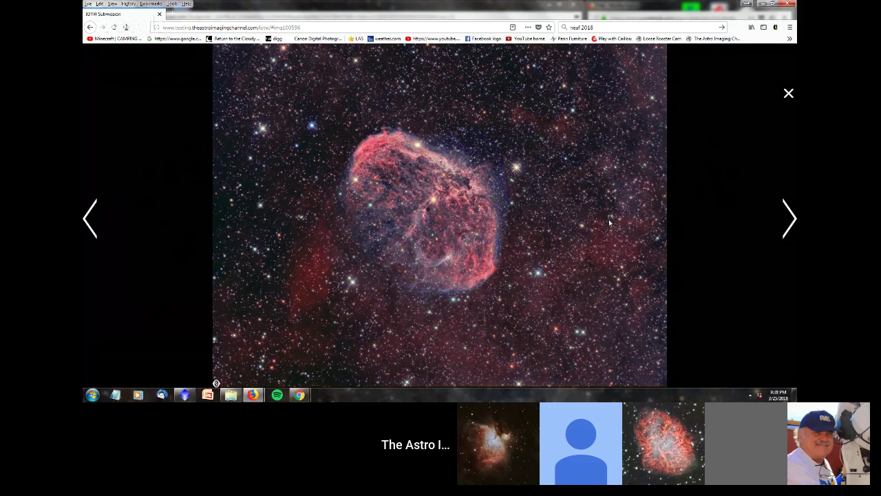
{"action": "mouse_move", "coordinate": [254, 398]}
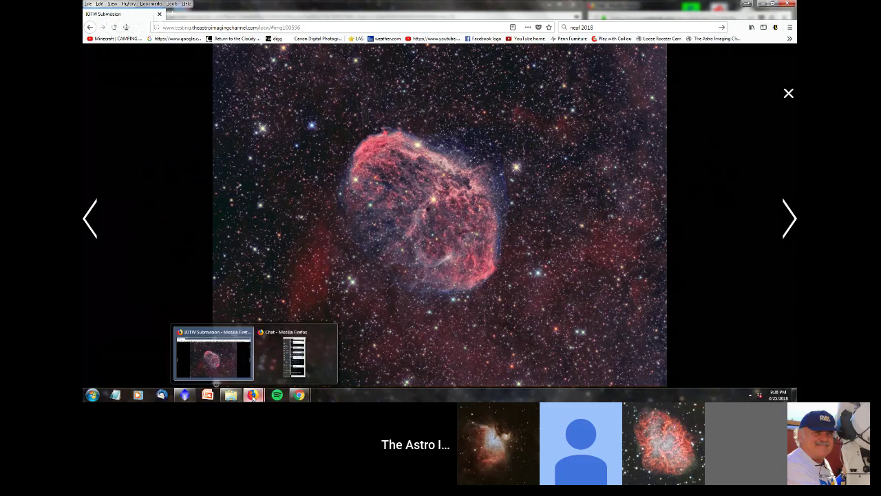
{"action": "mouse_move", "coordinate": [303, 398]}
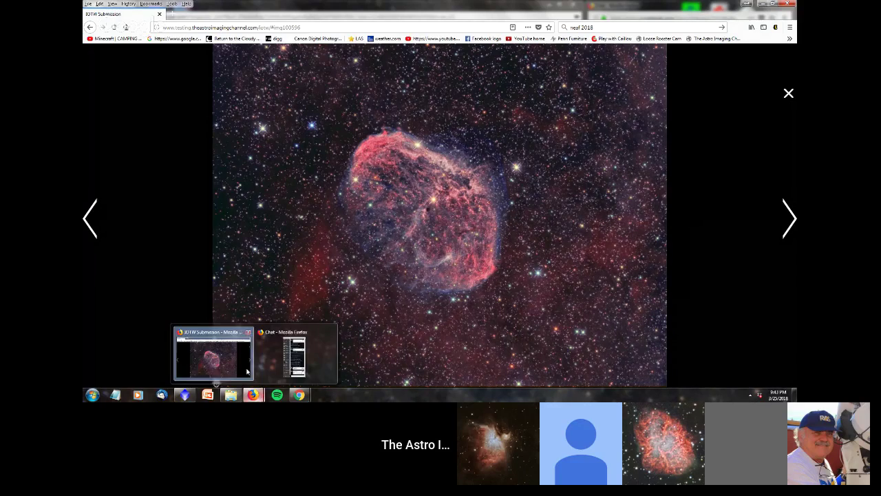
{"action": "mouse_move", "coordinate": [298, 397]}
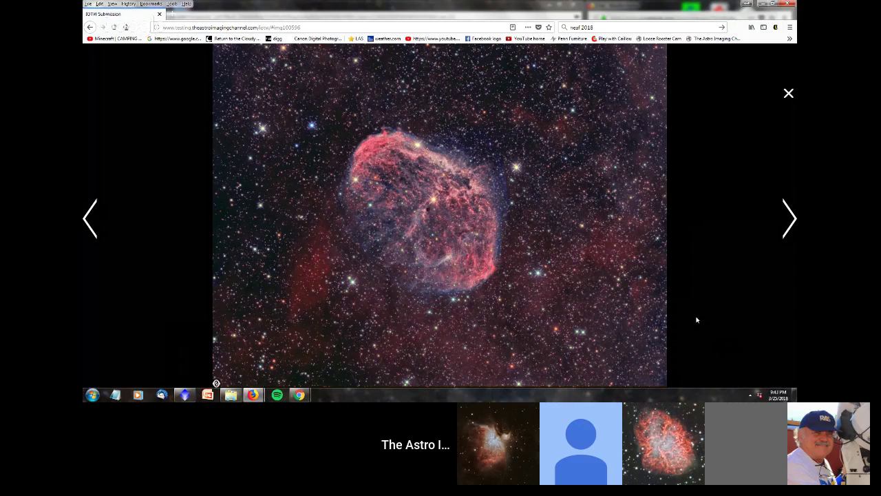
- Switch to PixInsight, open the LocalHistogramEqualization process from the list of all processes, and move its dialog clear of the centre images
{"action": "left_click", "coordinate": [185, 395]}
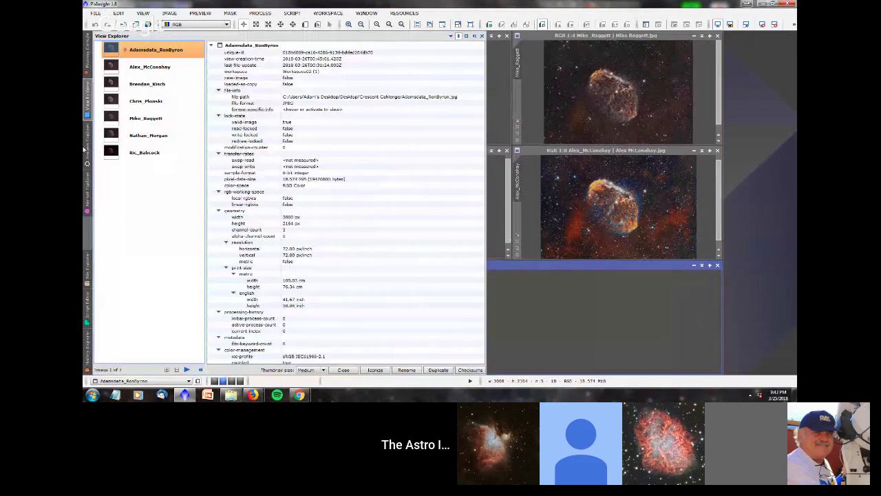
{"action": "mouse_move", "coordinate": [85, 148]}
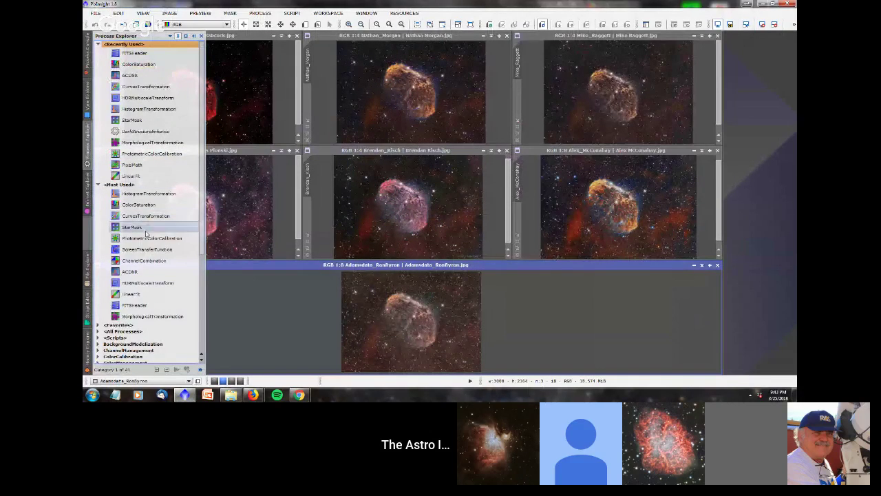
{"action": "double_click", "coordinate": [139, 332]}
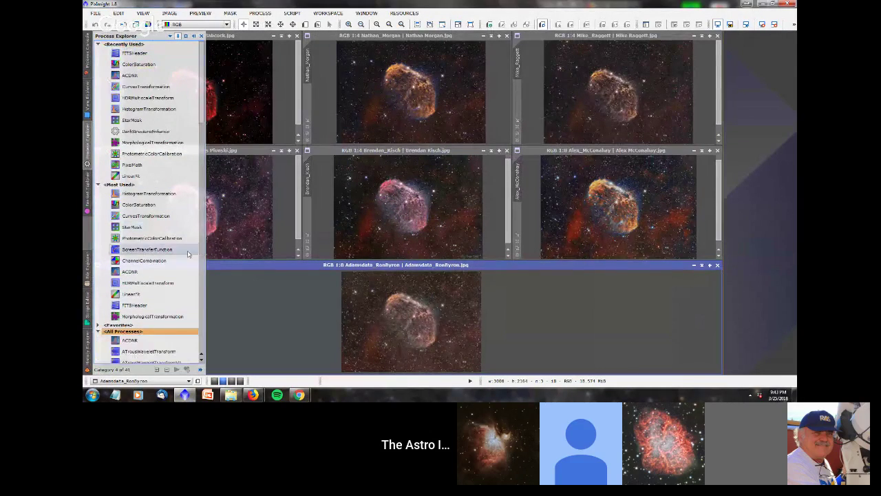
{"action": "scroll", "coordinate": [162, 227], "scroll_direction": "down", "scroll_amount": 7}
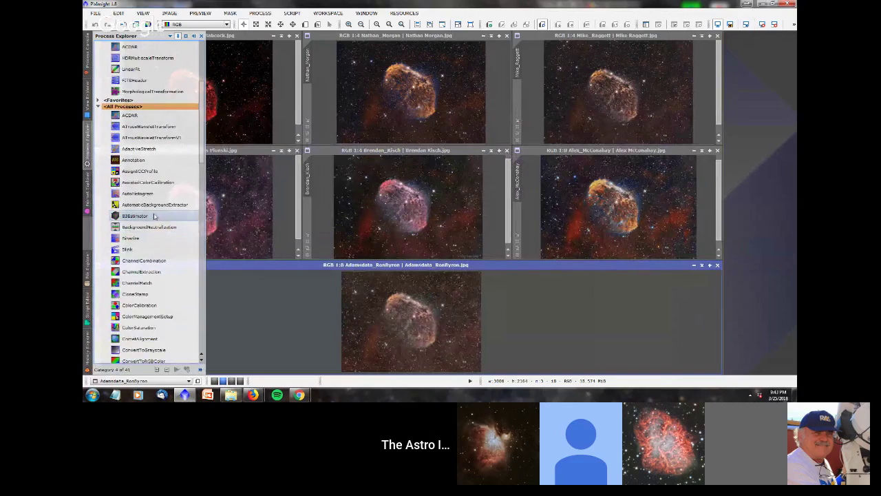
{"action": "scroll", "coordinate": [151, 213], "scroll_direction": "down", "scroll_amount": 2}
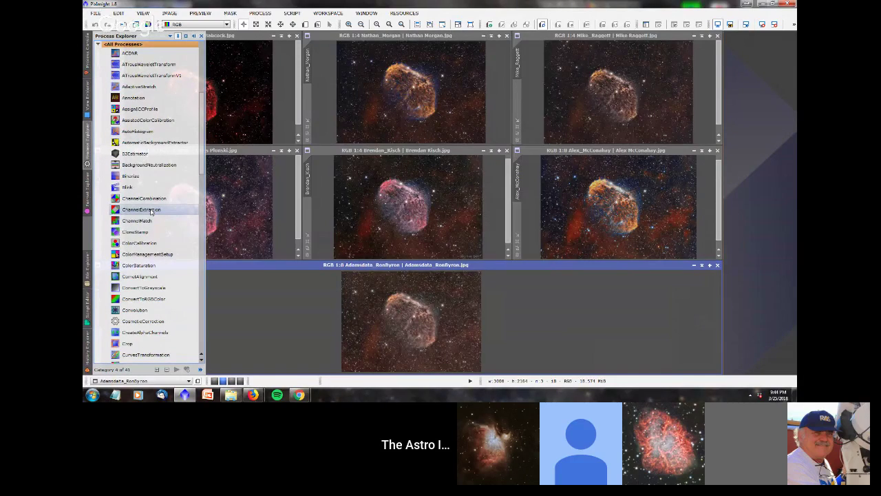
{"action": "scroll", "coordinate": [152, 212], "scroll_direction": "down", "scroll_amount": 1}
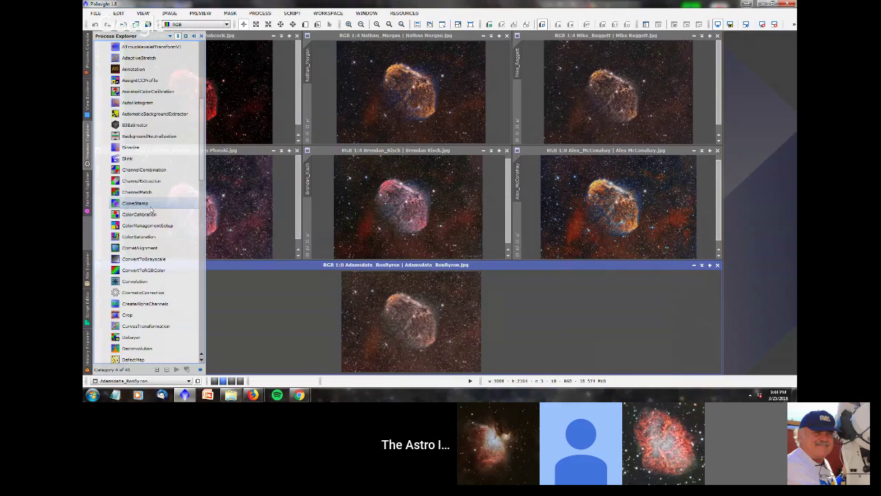
{"action": "scroll", "coordinate": [150, 207], "scroll_direction": "down", "scroll_amount": 13}
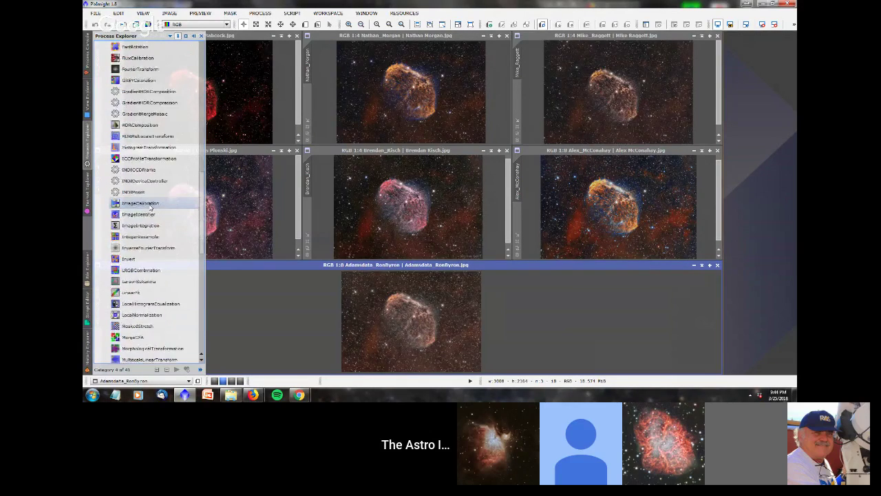
{"action": "scroll", "coordinate": [152, 208], "scroll_direction": "down", "scroll_amount": 2}
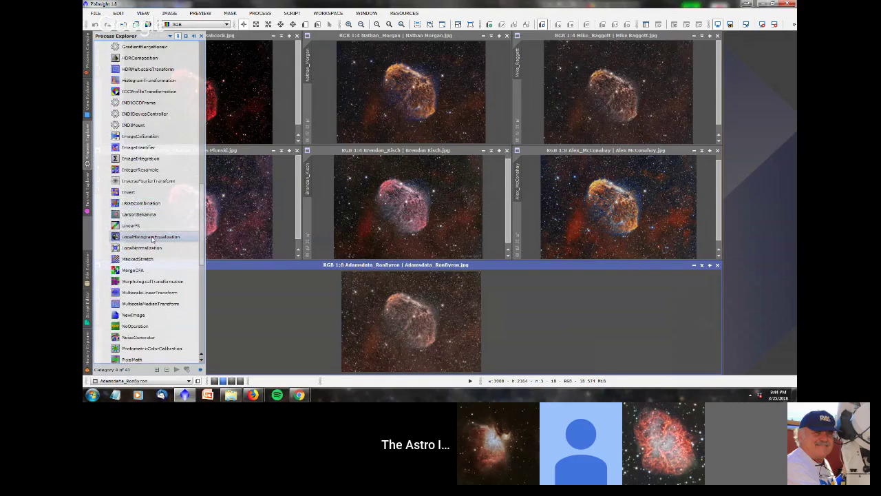
{"action": "left_click", "coordinate": [152, 238]}
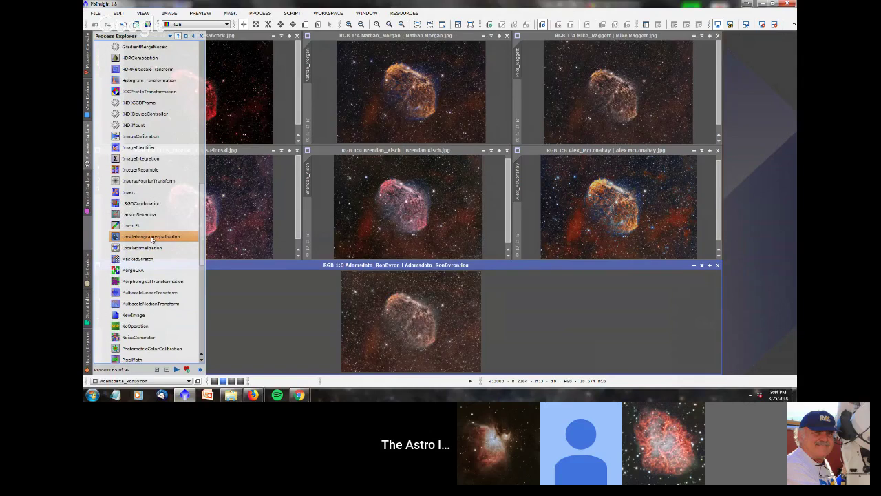
{"action": "double_click", "coordinate": [153, 238]}
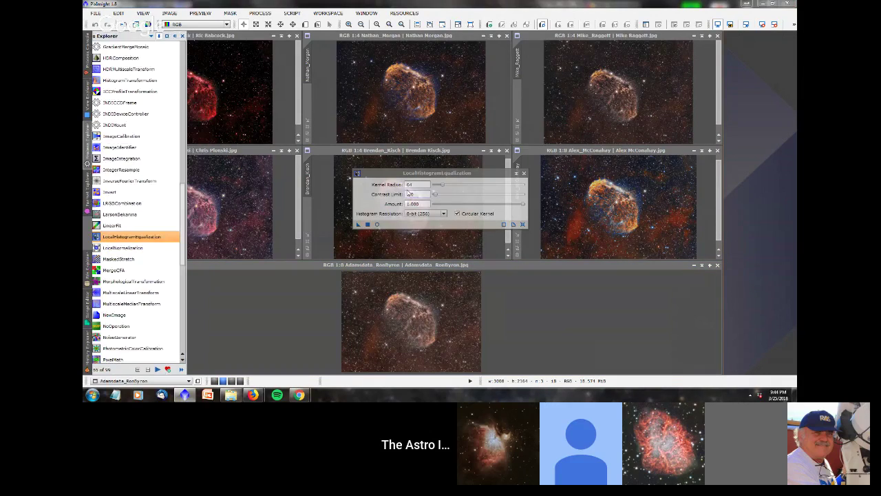
{"action": "left_click_drag", "start_coordinate": [410, 176], "coordinate": [619, 85]}
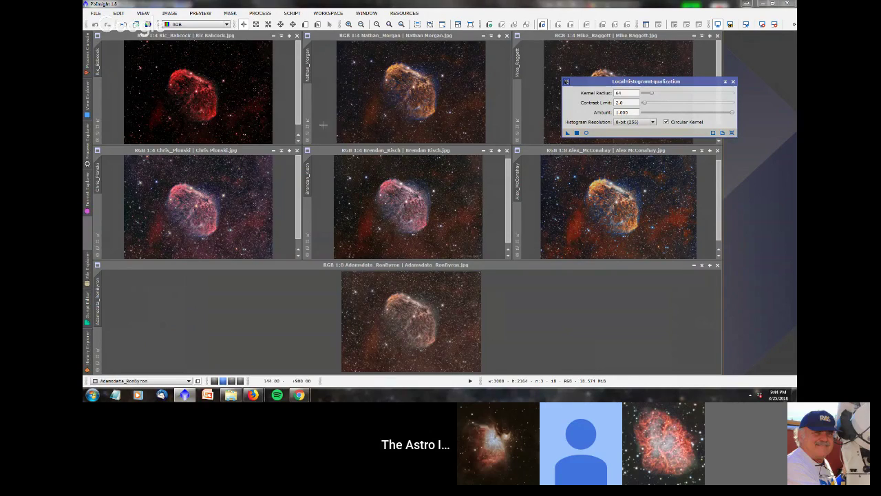
- Maximize the first image in the middle row and display it at 1:2 zoom
{"action": "left_click", "coordinate": [216, 151]}
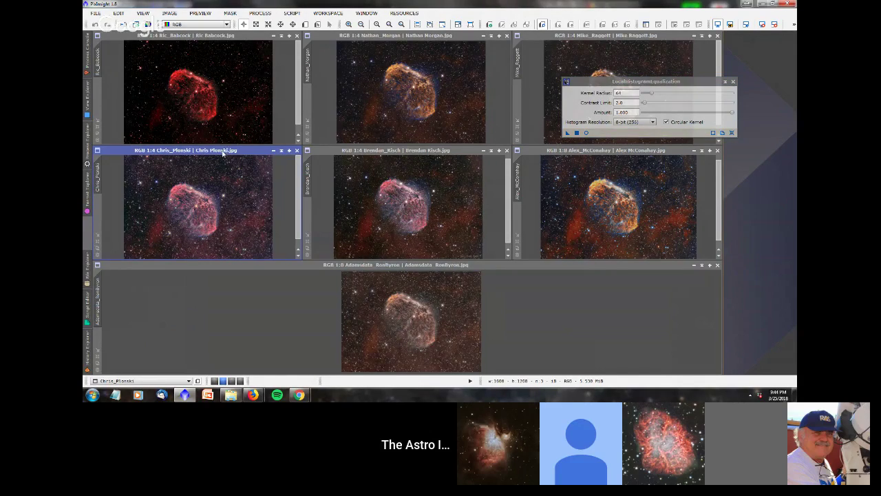
{"action": "double_click", "coordinate": [222, 151]}
{"action": "scroll", "coordinate": [406, 141], "scroll_direction": "up", "scroll_amount": 3}
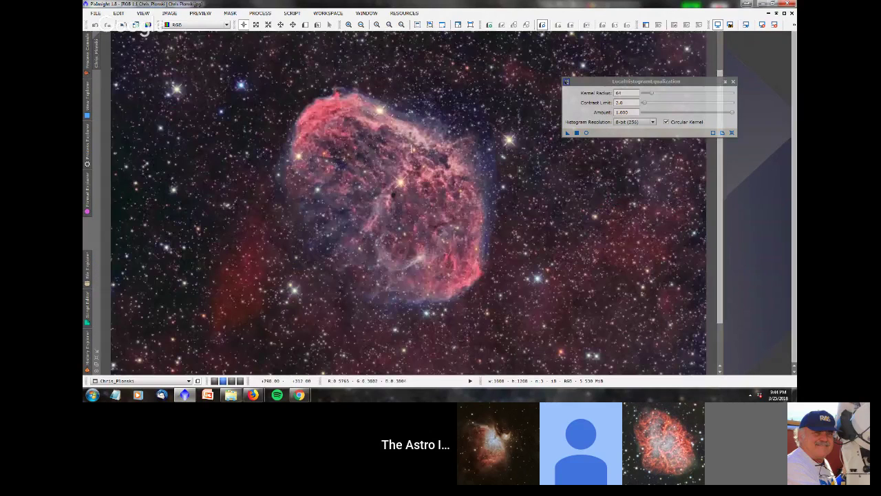
{"action": "scroll", "coordinate": [412, 148], "scroll_direction": "down", "scroll_amount": 1}
- Open a real-time preview of LocalHistogramEqualization for the maximized image, enlarge its window, and choose Smooth quality
{"action": "left_click", "coordinate": [148, 26]}
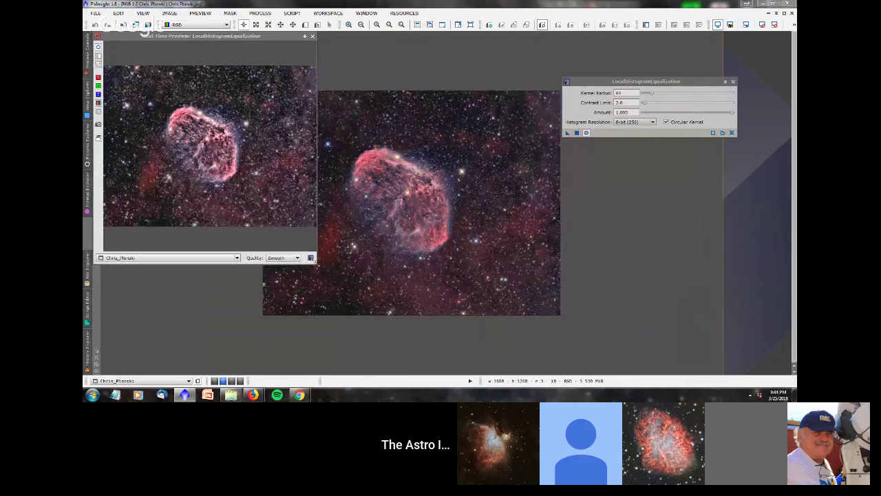
{"action": "left_click_drag", "start_coordinate": [316, 262], "coordinate": [509, 357]}
{"action": "left_click", "coordinate": [474, 350]}
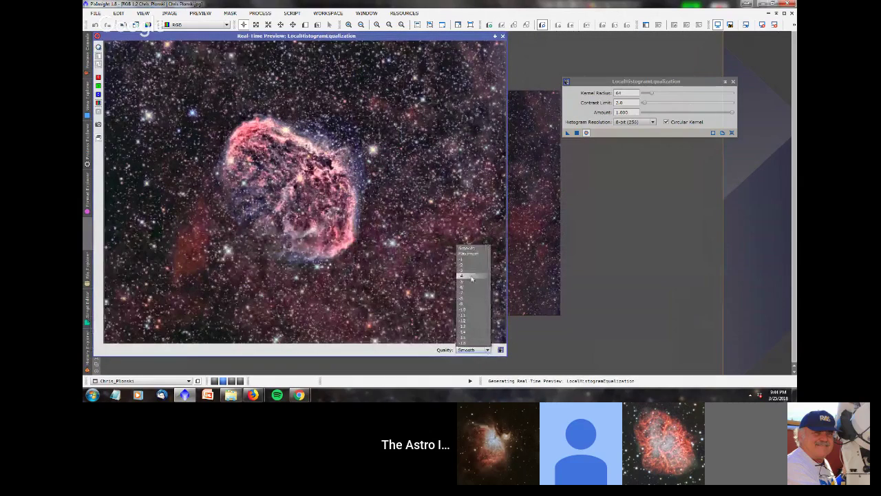
{"action": "left_click", "coordinate": [467, 249]}
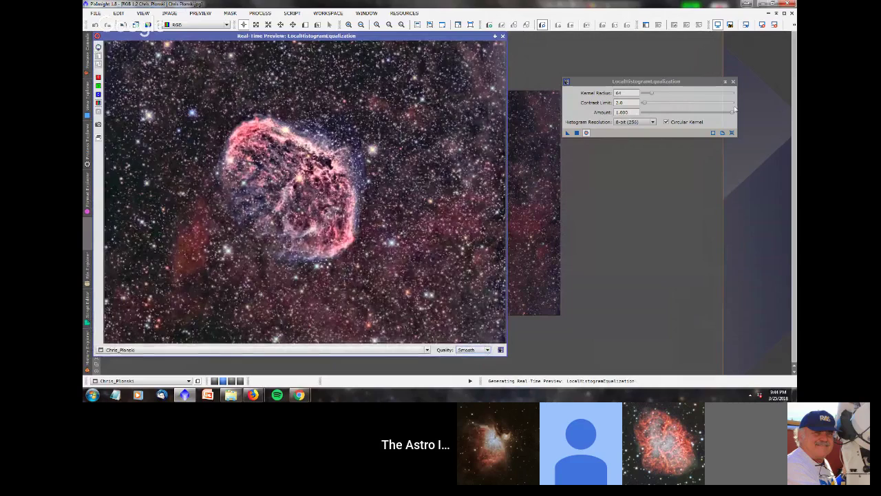
- Lower the contrast limit slightly and reduce the equalization amount to about 0.37
{"action": "left_click", "coordinate": [644, 103]}
{"action": "left_click_drag", "start_coordinate": [645, 104], "coordinate": [644, 105]}
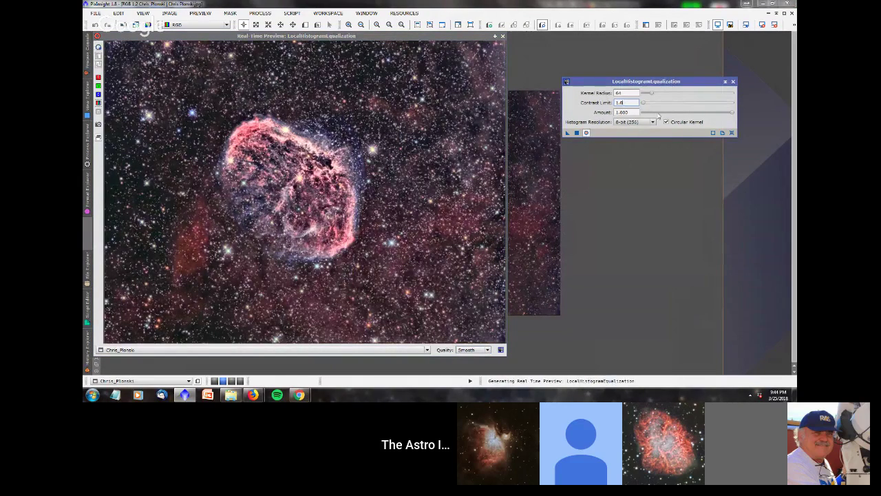
{"action": "left_click_drag", "start_coordinate": [732, 112], "coordinate": [696, 114]}
{"action": "left_click_drag", "start_coordinate": [696, 114], "coordinate": [676, 114]}
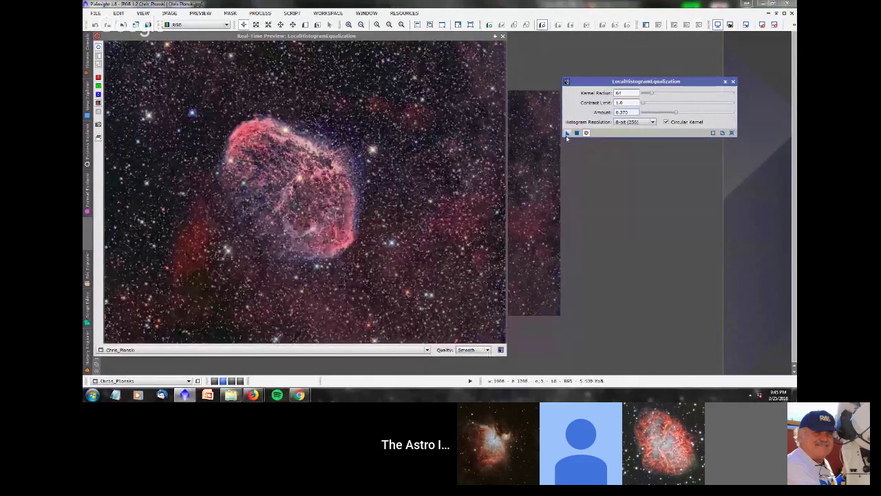
- Toggle the real-time preview off and on to check the equalization effect on the nebula
{"action": "left_click", "coordinate": [585, 133]}
{"action": "left_click", "coordinate": [586, 132]}
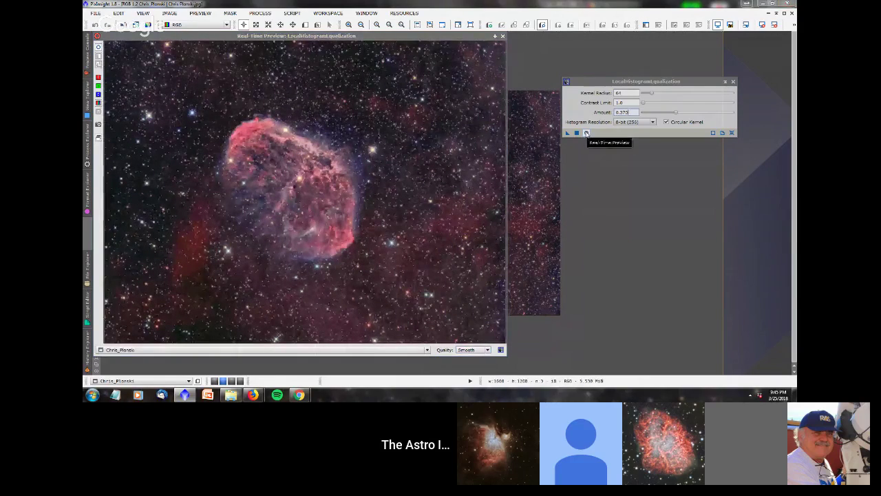
{"action": "left_click", "coordinate": [586, 133]}
{"action": "left_click", "coordinate": [586, 133]}
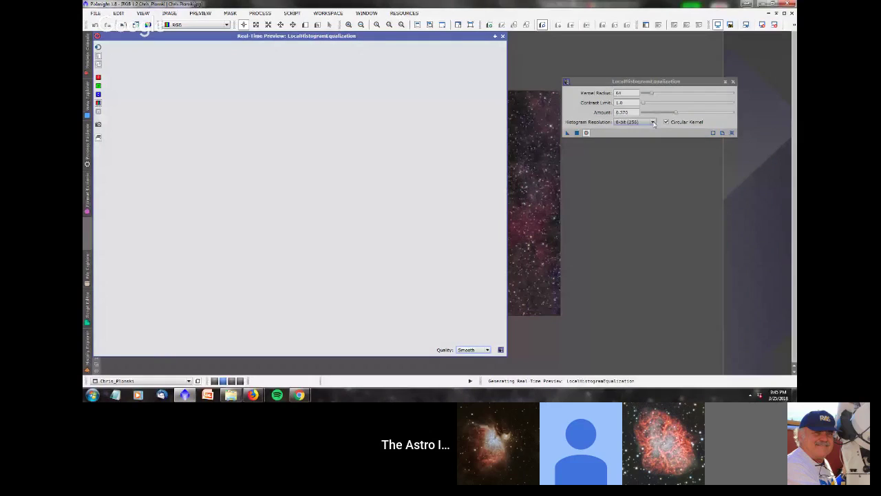
- Try other preview quality levels including -1, return the quality to Smooth, and close the real-time preview
{"action": "left_click", "coordinate": [473, 349]}
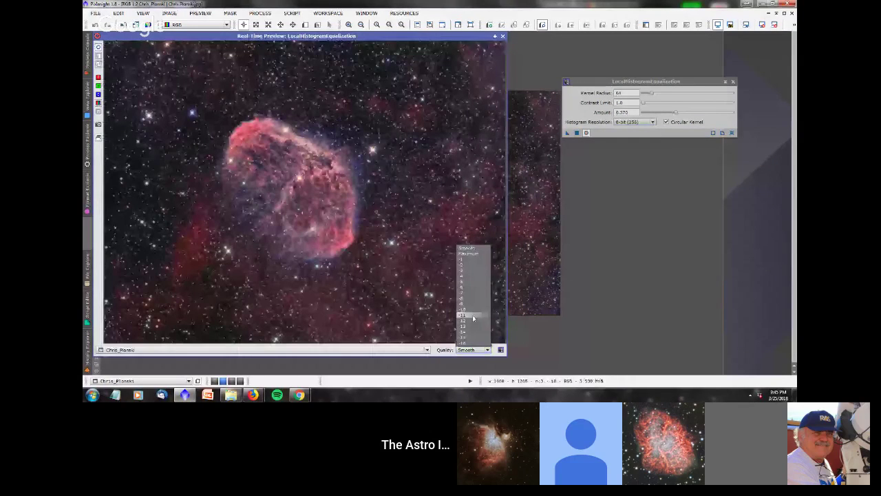
{"action": "left_click", "coordinate": [472, 315]}
{"action": "left_click", "coordinate": [473, 349]}
{"action": "left_click", "coordinate": [472, 258]}
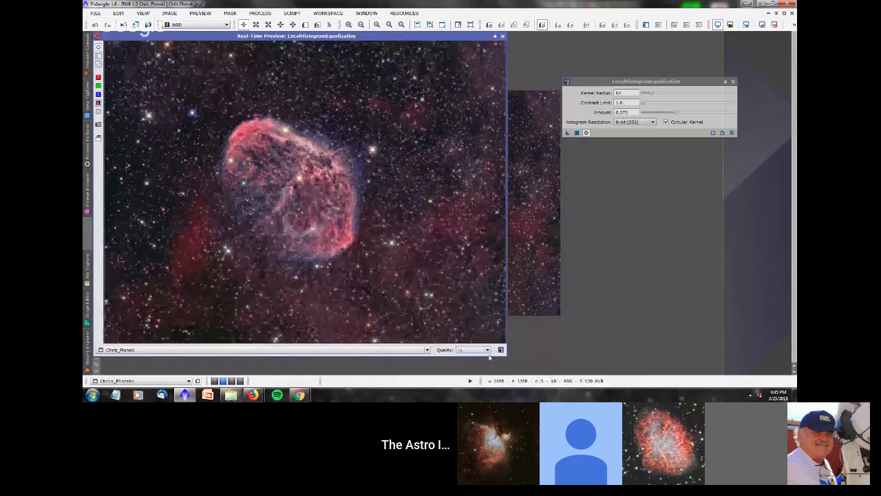
{"action": "left_click", "coordinate": [487, 350]}
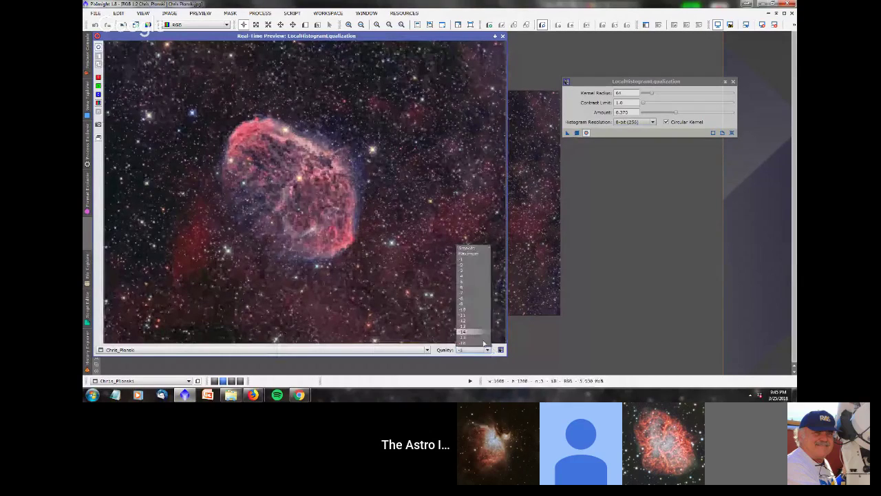
{"action": "left_click", "coordinate": [466, 248]}
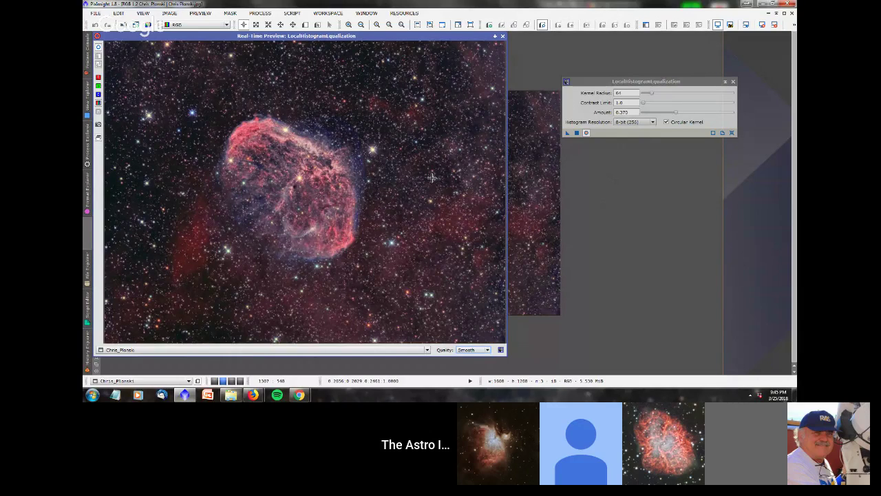
{"action": "left_click", "coordinate": [503, 36]}
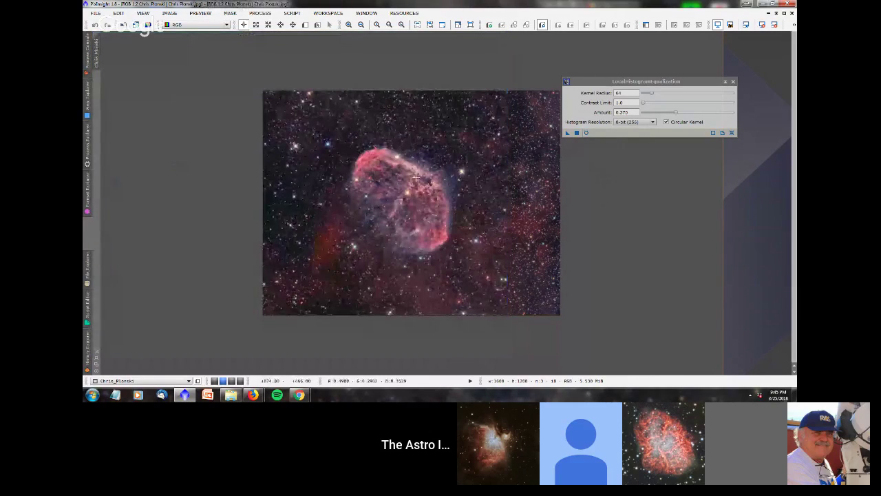
- Define a preview region over the nebula's upper-right part and adjoining sky, and view that region enlarged at 2:1
{"action": "key", "text": "alt+n"}
{"action": "left_click_drag", "start_coordinate": [397, 166], "coordinate": [479, 219]}
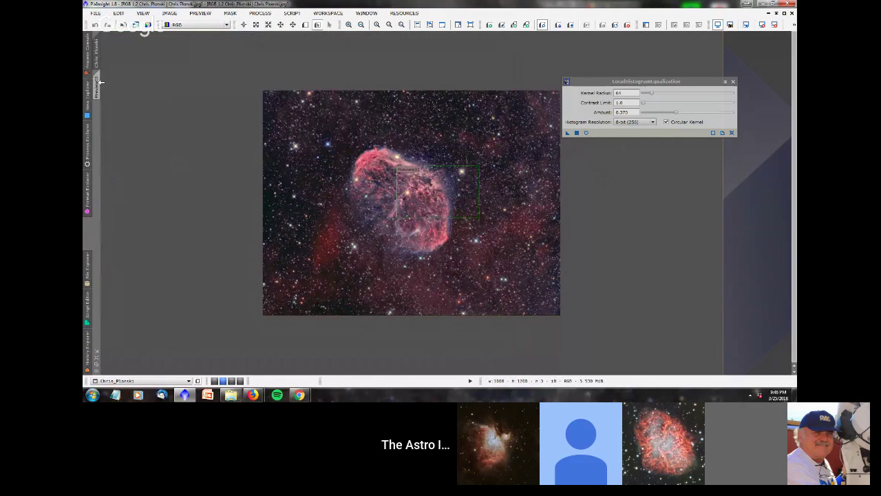
{"action": "left_click", "coordinate": [100, 81]}
{"action": "scroll", "coordinate": [426, 185], "scroll_direction": "up", "scroll_amount": 1}
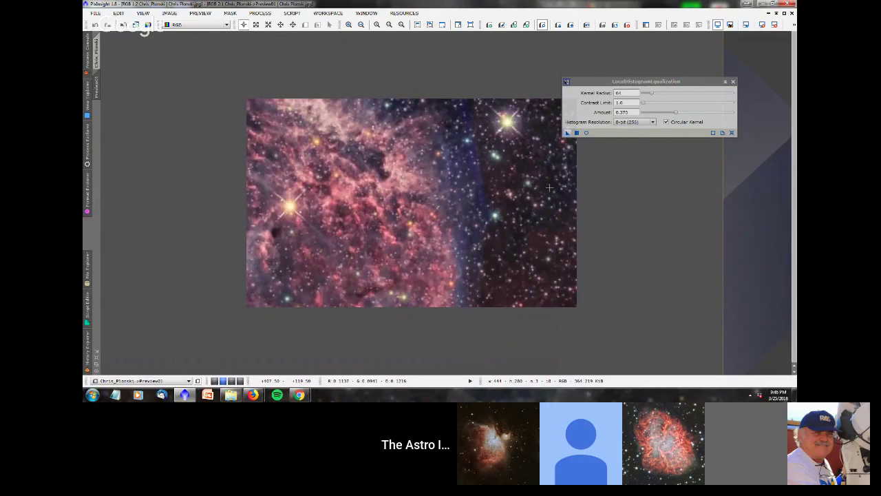
- Apply LocalHistogramEqualization to the preview region with a contrast limit of 1.5 and an amount of about 0.38
{"action": "left_click", "coordinate": [644, 104]}
{"action": "left_click", "coordinate": [676, 113]}
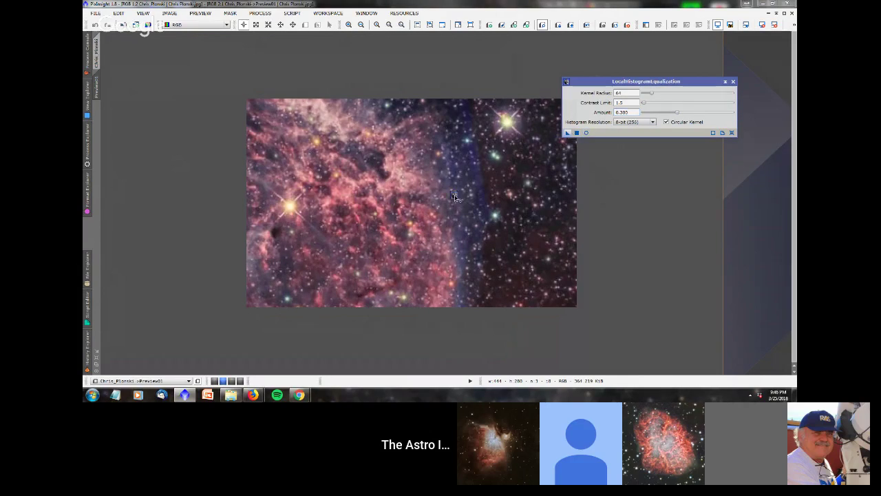
{"action": "left_click", "coordinate": [455, 195]}
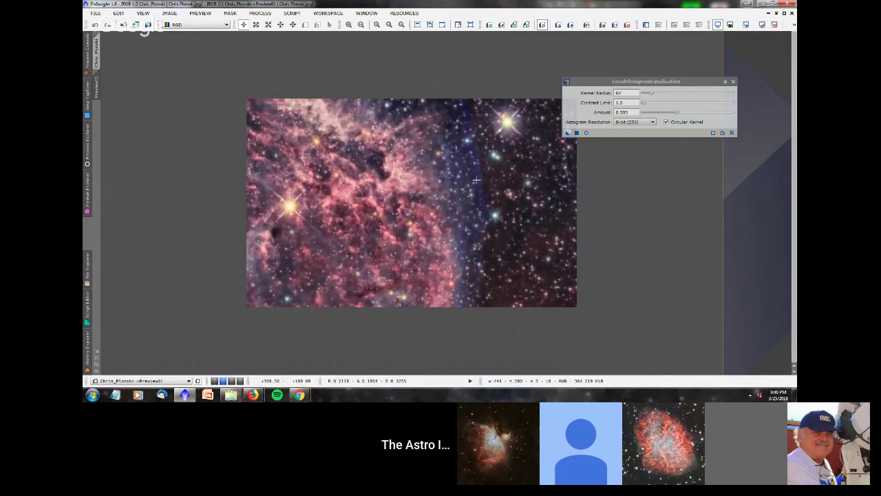
- Set the equalization amount to 0.52 and the contrast limit to 1.25, and apply the process to the preview region
{"action": "left_click_drag", "start_coordinate": [676, 113], "coordinate": [663, 114]}
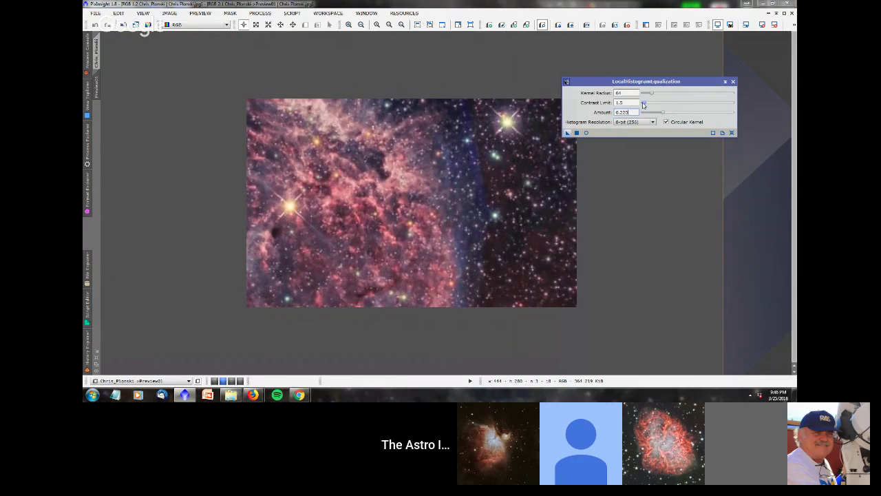
{"action": "double_click", "coordinate": [622, 113]}
{"action": "type", "text": "0.52"}
{"action": "key", "text": "Return"}
{"action": "double_click", "coordinate": [620, 101]}
{"action": "type", "text": "25"}
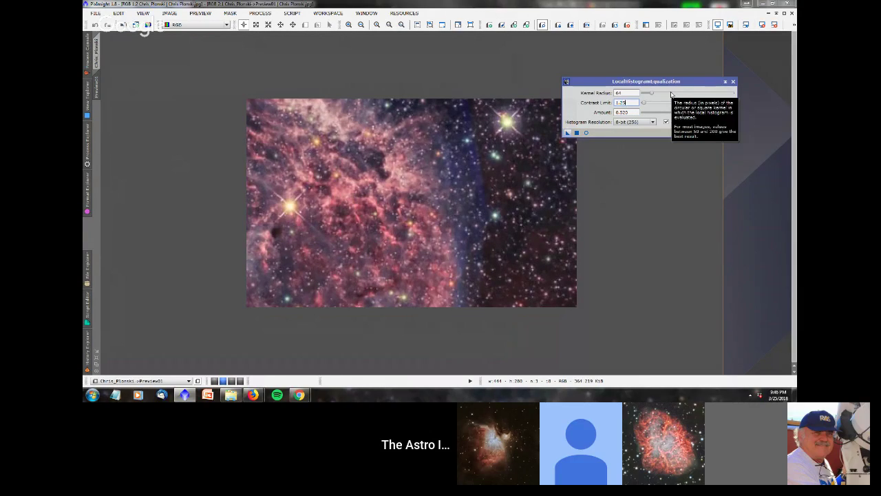
{"action": "left_click_drag", "start_coordinate": [568, 133], "coordinate": [519, 179]}
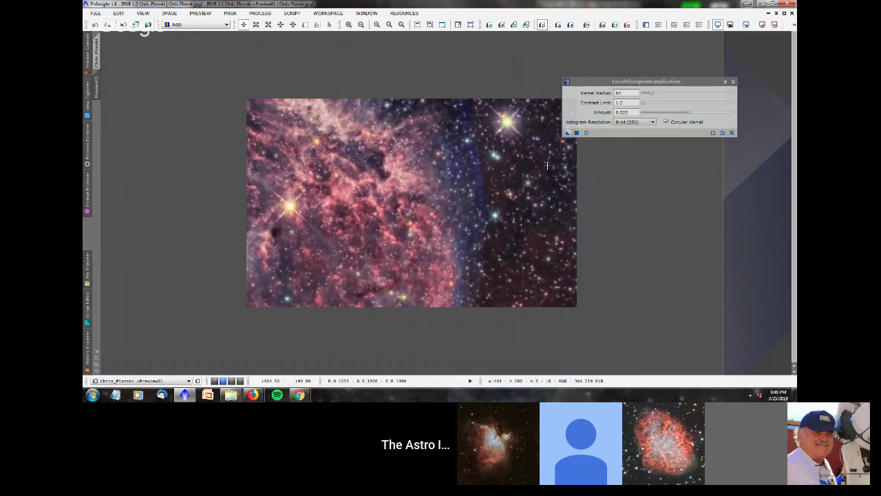
- Set the equalization's contrast limit to 1.1 and the amount to about 0.41, and apply it to the preview region
{"action": "left_click", "coordinate": [621, 102]}
{"action": "key", "text": "BackSpace"}
{"action": "type", "text": "1"}
{"action": "left_click_drag", "start_coordinate": [689, 112], "coordinate": [679, 112]}
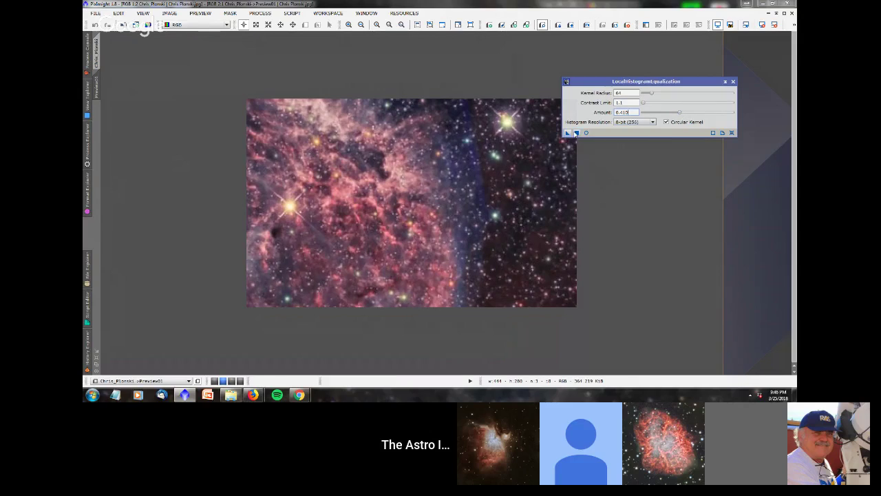
{"action": "left_click", "coordinate": [576, 133]}
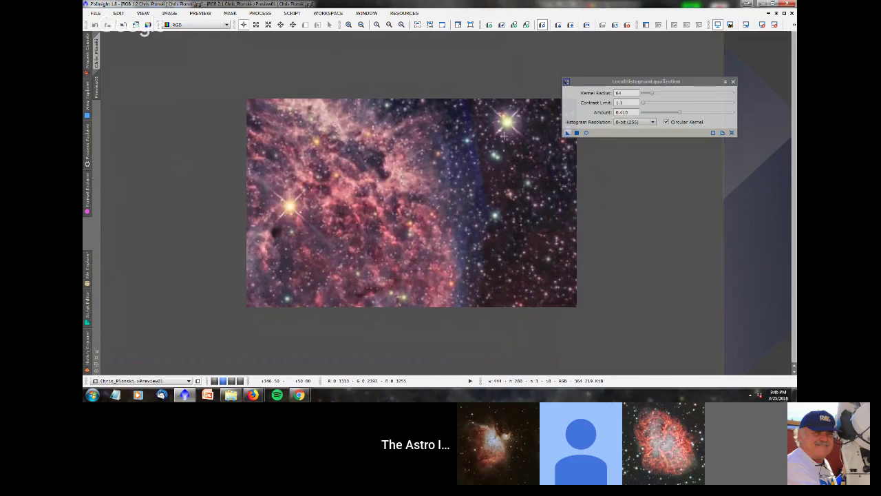
- Return to the full nebula image and delete all of its previews
{"action": "left_click", "coordinate": [99, 56]}
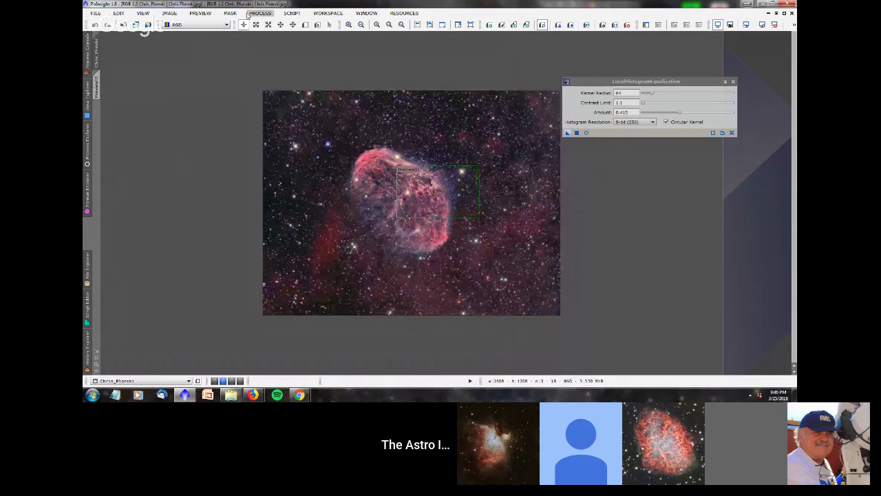
{"action": "left_click", "coordinate": [201, 13]}
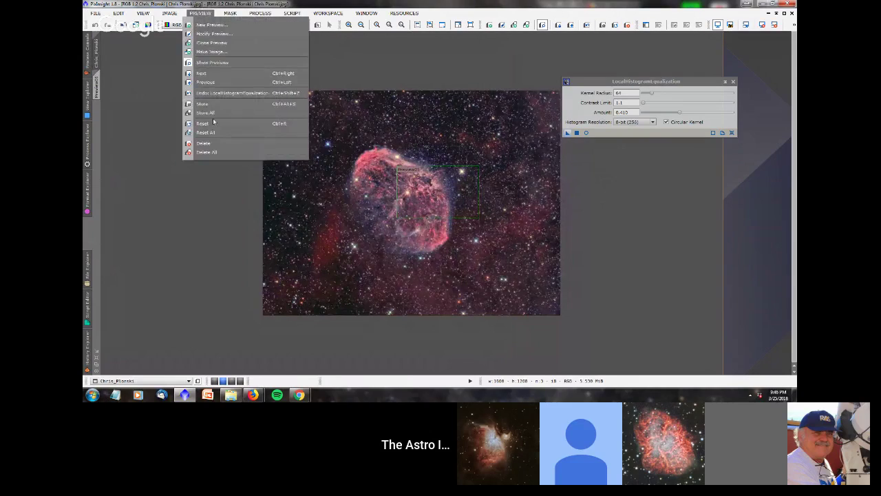
{"action": "left_click", "coordinate": [206, 152]}
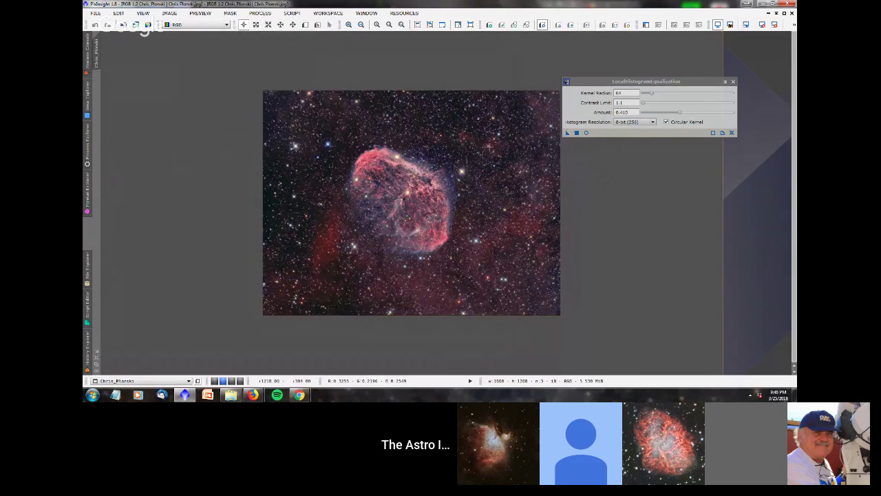
- Compare the full image with and without LocalHistogramEqualization by undoing and redoing it, leaving the equalization applied
{"action": "scroll", "coordinate": [477, 141], "scroll_direction": "up", "scroll_amount": 1}
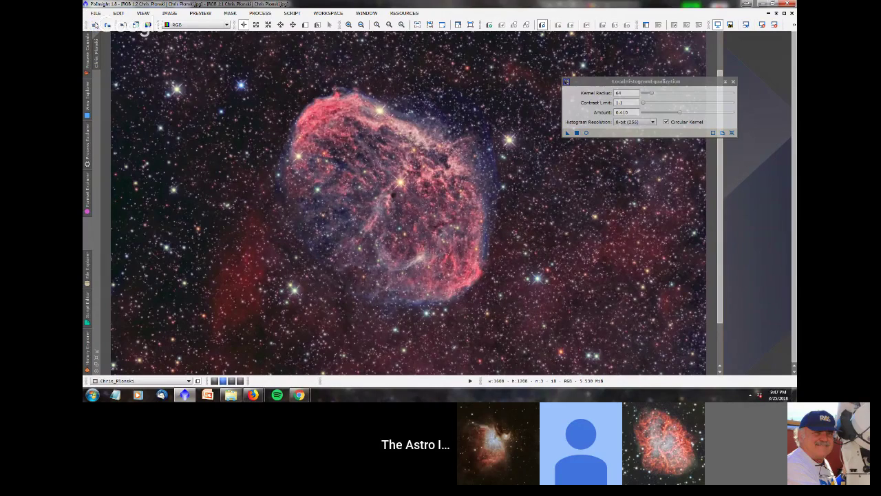
{"action": "left_click", "coordinate": [107, 25]}
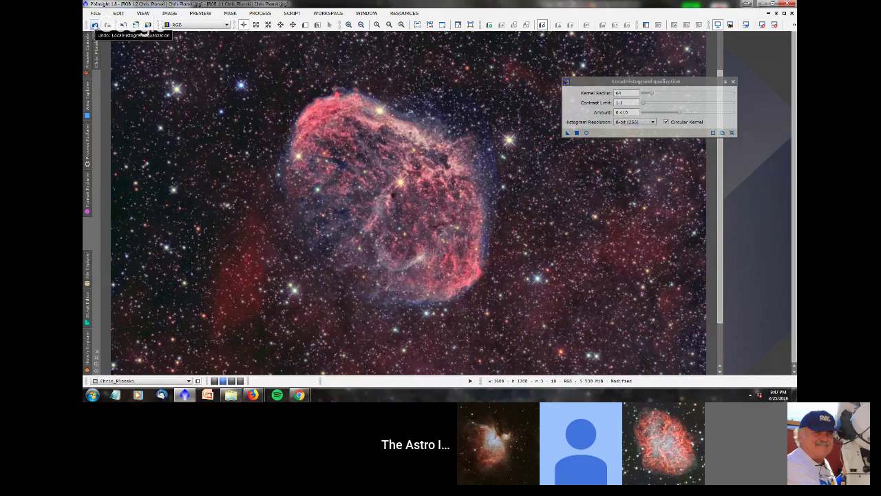
{"action": "left_click", "coordinate": [95, 26]}
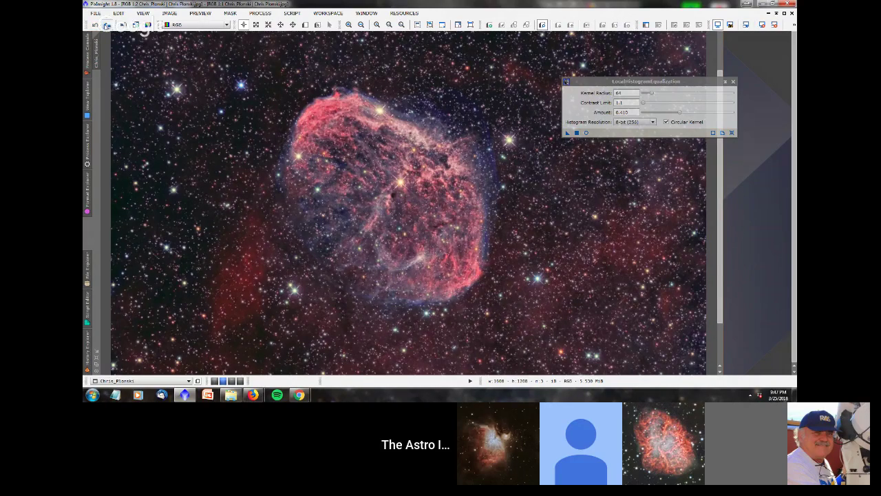
{"action": "left_click", "coordinate": [107, 26]}
{"action": "left_click", "coordinate": [96, 26]}
{"action": "left_click", "coordinate": [107, 26]}
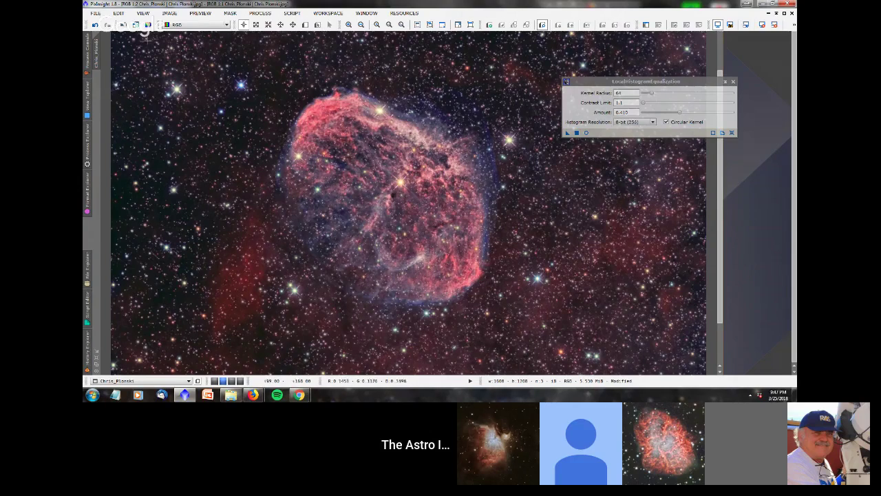
{"action": "scroll", "coordinate": [409, 203], "scroll_direction": "down", "scroll_amount": 2}
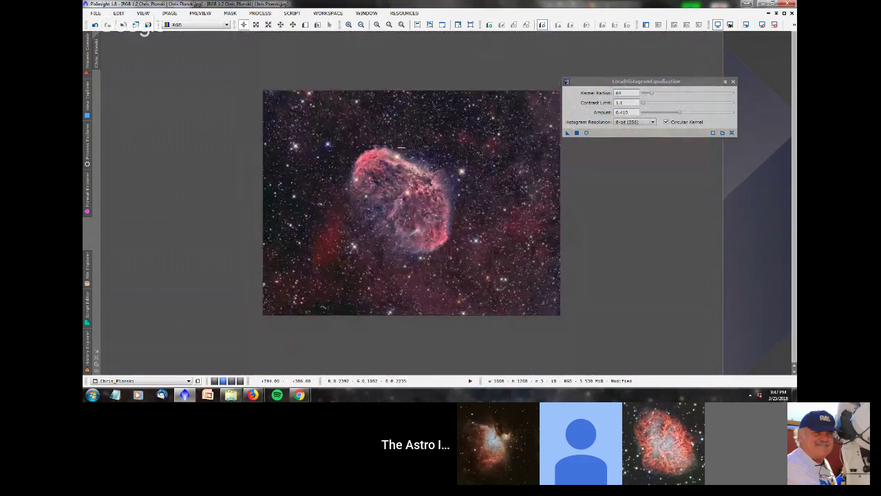
{"action": "scroll", "coordinate": [409, 203], "scroll_direction": "up", "scroll_amount": 2}
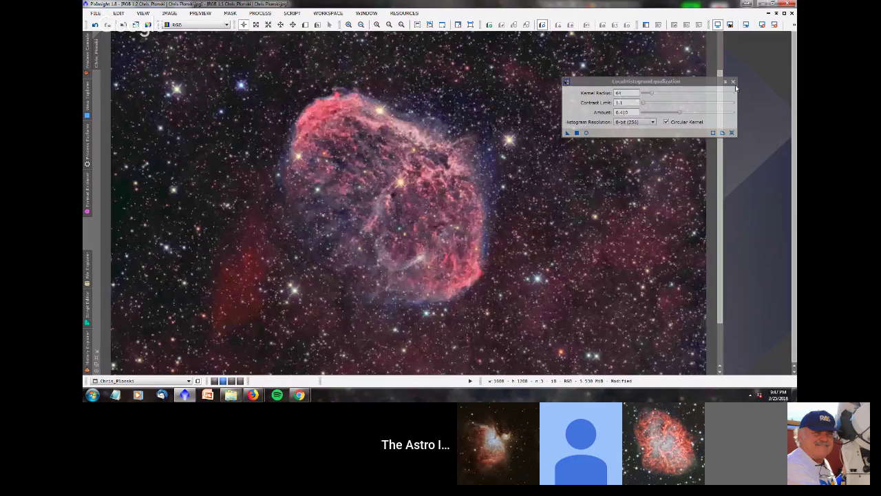
- Close LocalHistogramEqualization and tile all open image windows, zooming the equalized image out to 1:4 in its tile
{"action": "left_click", "coordinate": [733, 81]}
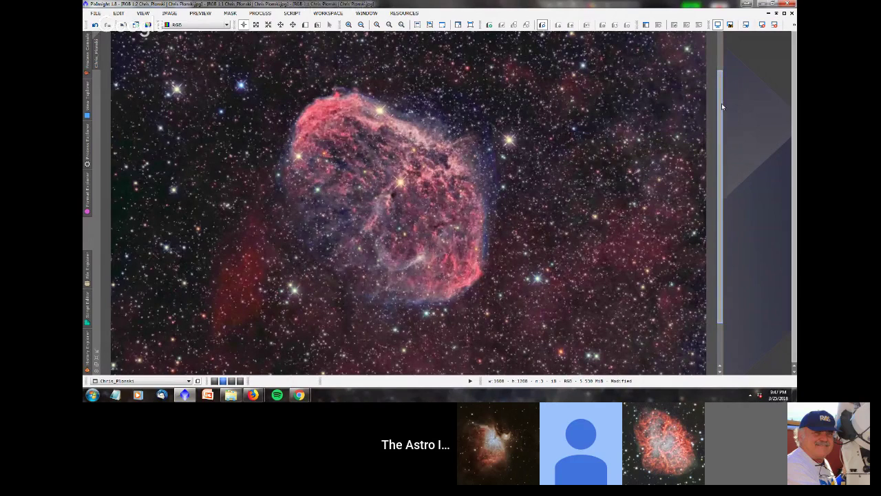
{"action": "scroll", "coordinate": [721, 106], "scroll_direction": "up", "scroll_amount": 2}
{"action": "scroll", "coordinate": [475, 145], "scroll_direction": "down", "scroll_amount": 3}
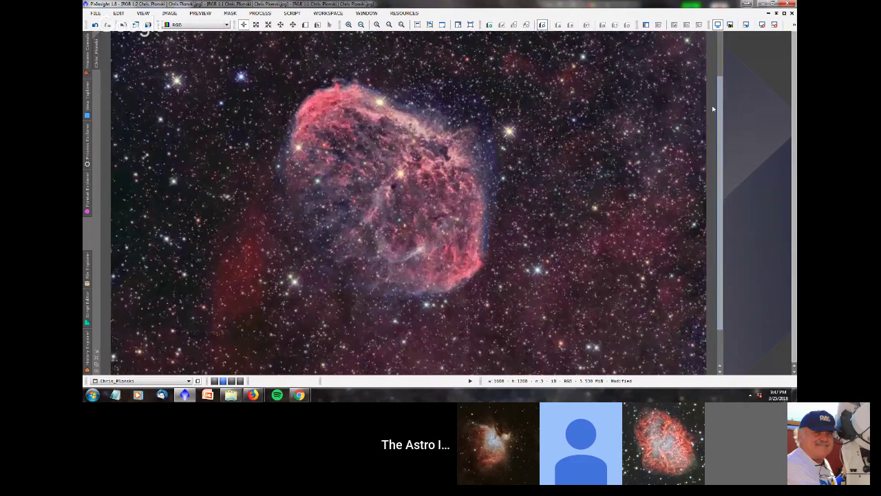
{"action": "scroll", "coordinate": [474, 145], "scroll_direction": "down", "scroll_amount": 3}
{"action": "scroll", "coordinate": [475, 144], "scroll_direction": "up", "scroll_amount": 1}
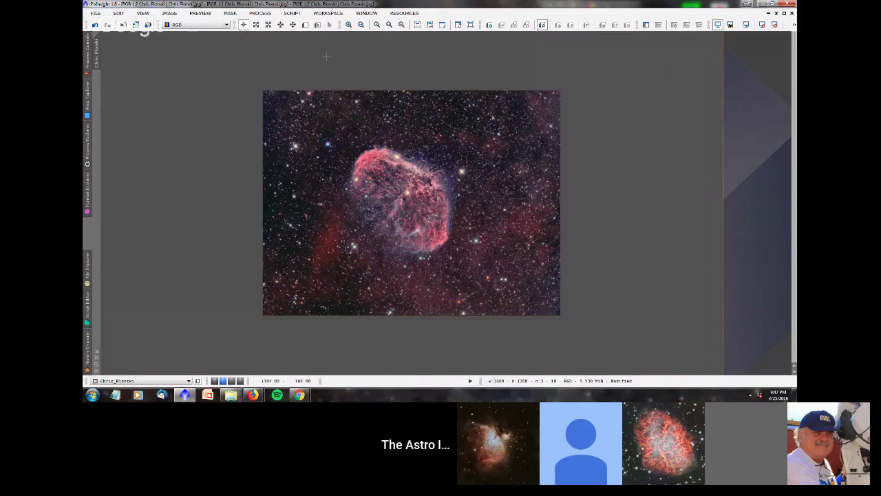
{"action": "mouse_move", "coordinate": [87, 54]}
{"action": "left_click", "coordinate": [367, 14]}
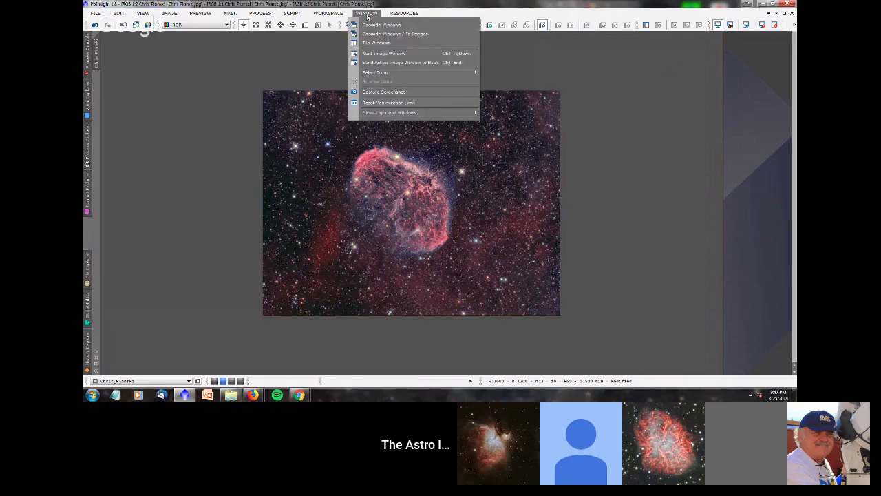
{"action": "left_click", "coordinate": [373, 44]}
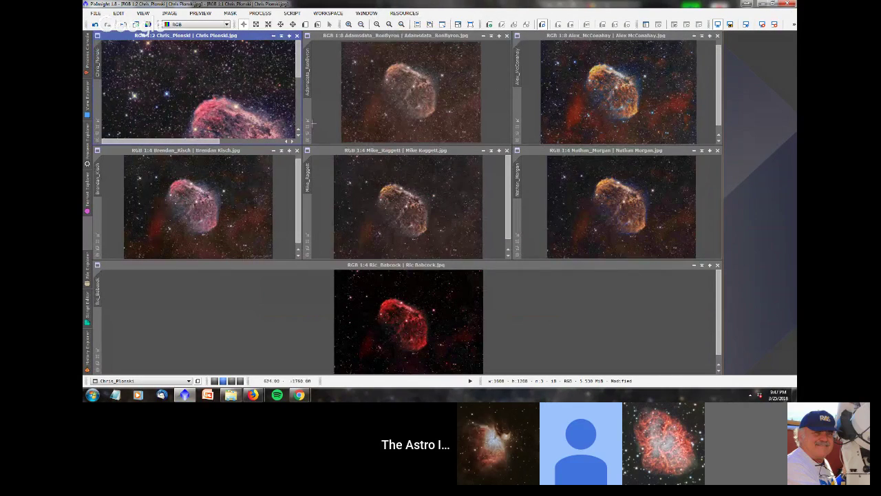
{"action": "scroll", "coordinate": [198, 88], "scroll_direction": "down", "scroll_amount": 2}
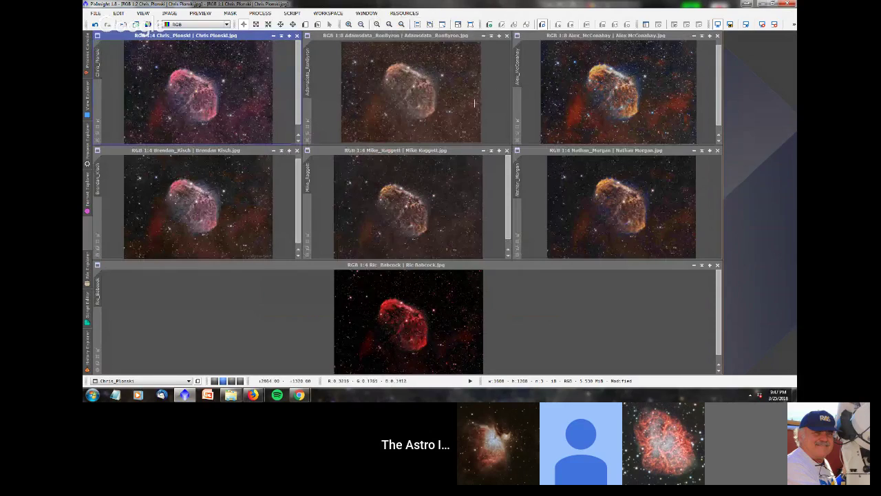
- Minimize PixInsight and switch to the Google Hangouts window in Chrome
{"action": "left_click", "coordinate": [762, 4]}
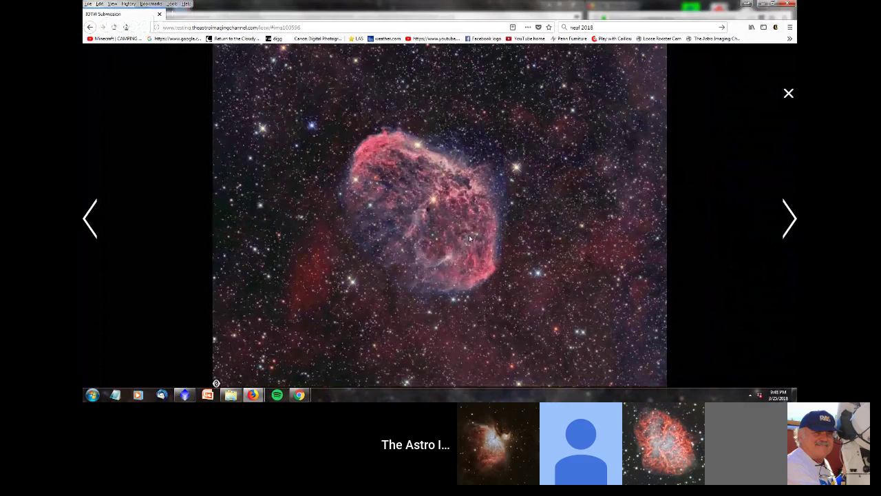
{"action": "mouse_move", "coordinate": [299, 394]}
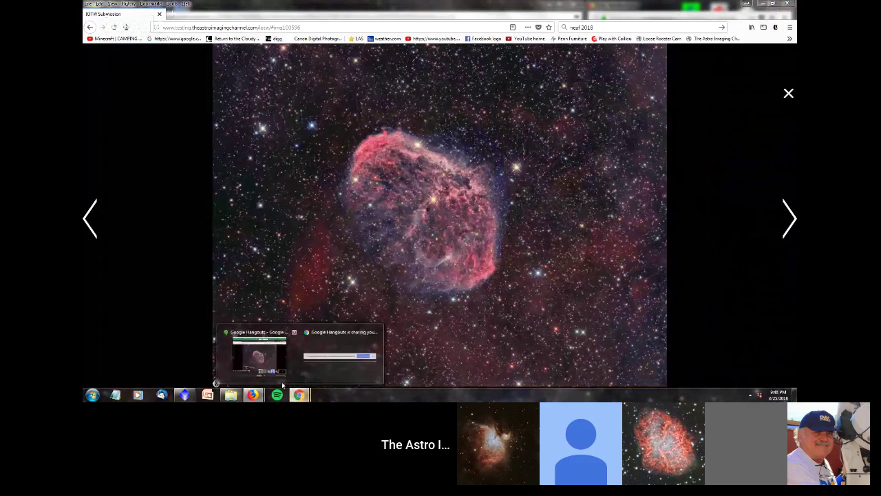
{"action": "left_click", "coordinate": [262, 334]}
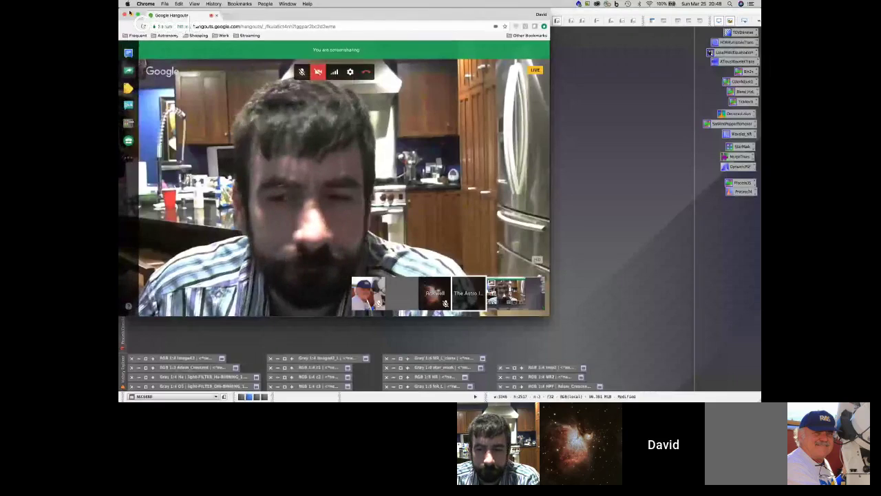
- Clear the browser windows away, switch to PixInsight and examine the NGC6888 image at zoom levels between 1:3 and 1:1
{"action": "left_click", "coordinate": [131, 15]}
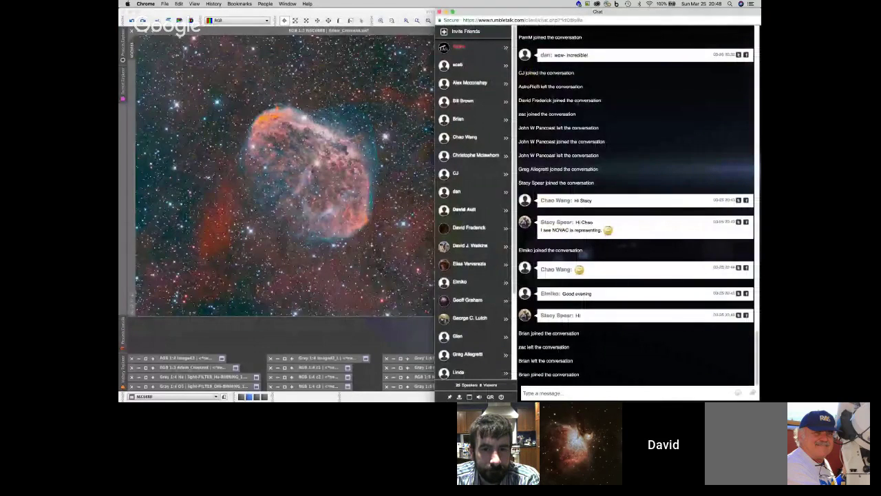
{"action": "left_click", "coordinate": [406, 97]}
{"action": "key", "text": "super+plus"}
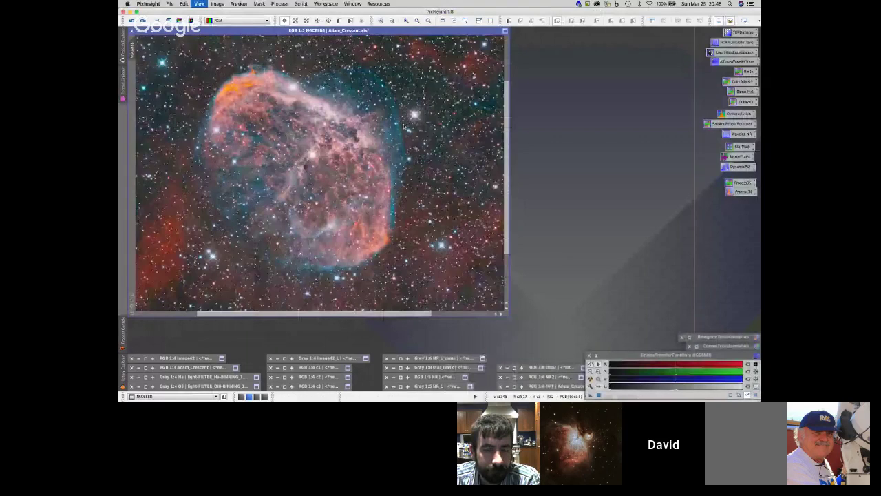
{"action": "key", "text": "super+0"}
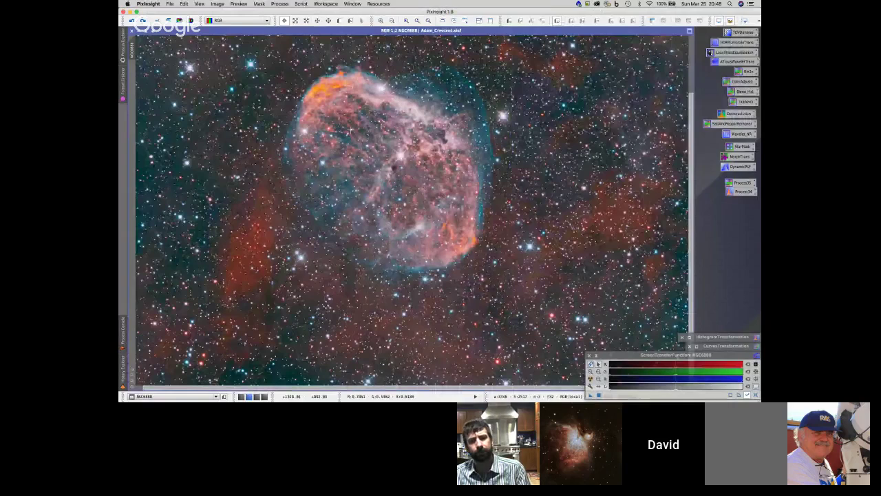
{"action": "key", "text": "minus"}
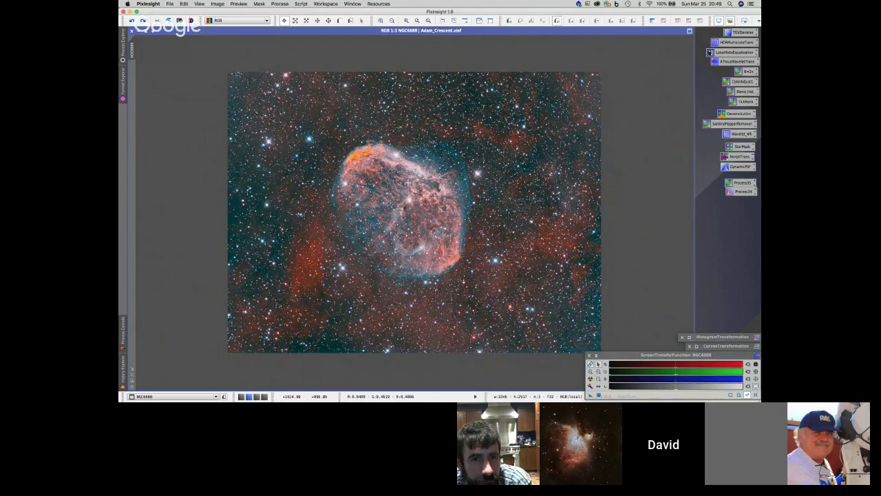
{"action": "scroll", "coordinate": [408, 183], "scroll_direction": "up", "scroll_amount": 2}
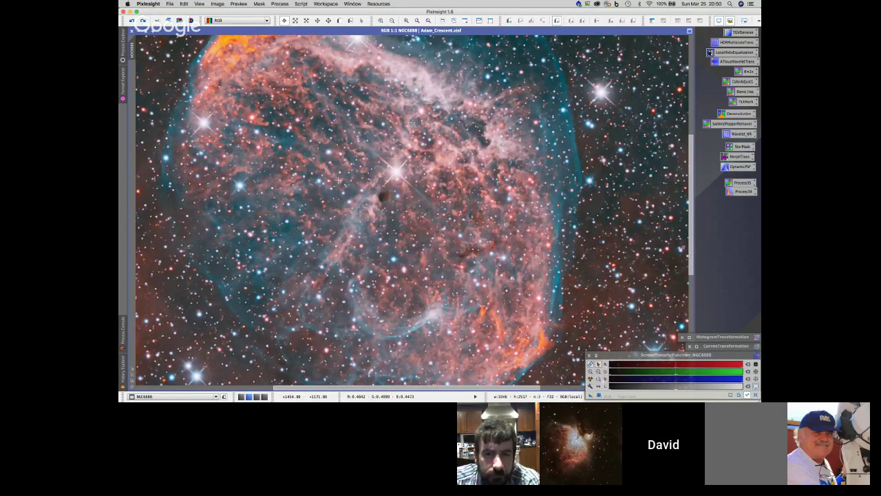
{"action": "scroll", "coordinate": [339, 180], "scroll_direction": "down", "scroll_amount": 2}
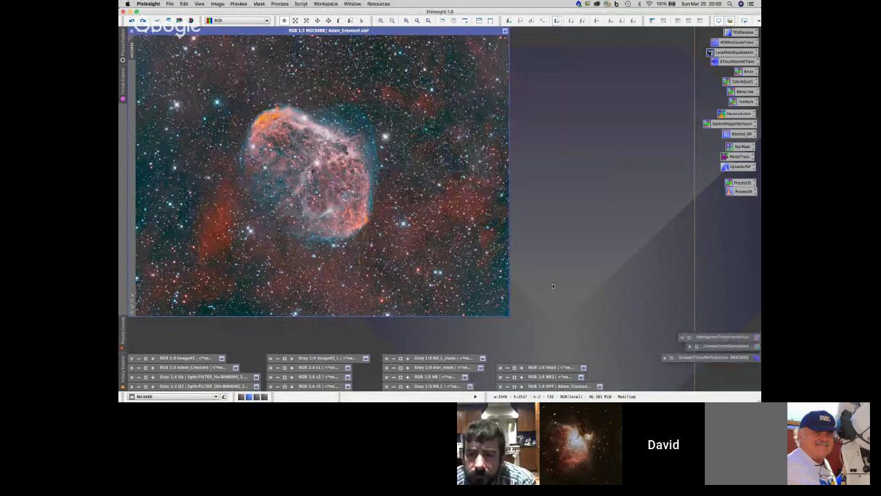
- Select the Adam_Crescent view in the History Explorer, and restore that image's minimized window
{"action": "left_click", "coordinate": [124, 364]}
{"action": "left_click", "coordinate": [183, 386]}
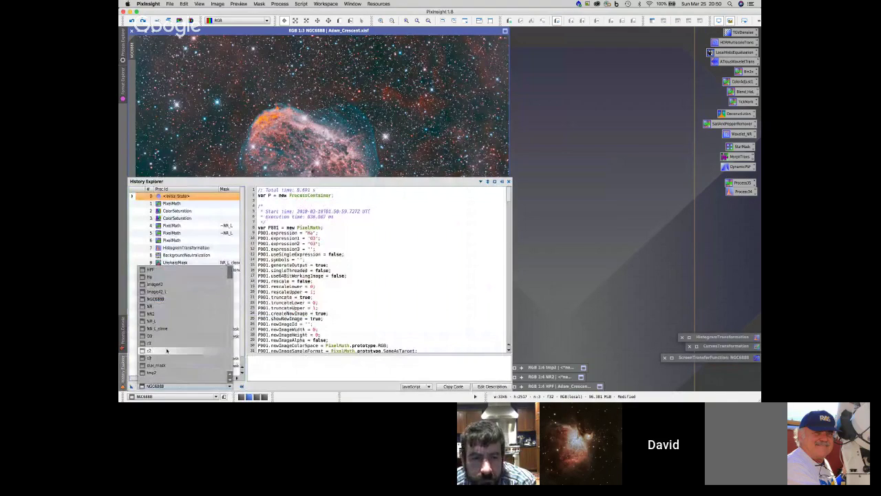
{"action": "scroll", "coordinate": [172, 338], "scroll_direction": "up", "scroll_amount": 3}
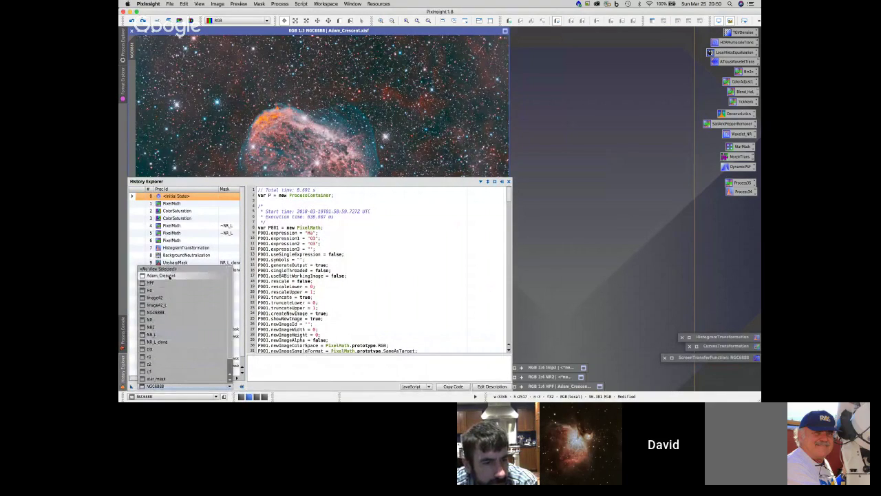
{"action": "left_click", "coordinate": [181, 289]}
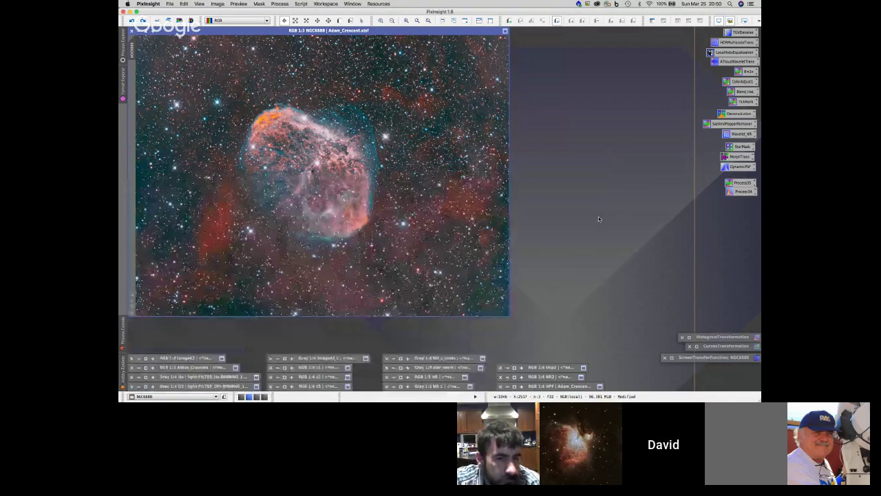
{"action": "double_click", "coordinate": [175, 367]}
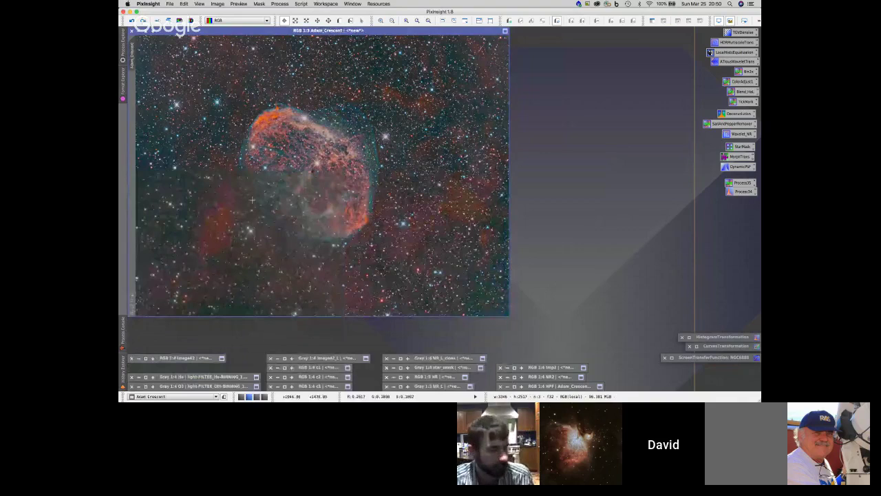
- Toggle the screen stretch off and auto-stretch the display again to compare the Image03 and Adam_Crescent views
{"action": "key", "text": "ctrl+F12"}
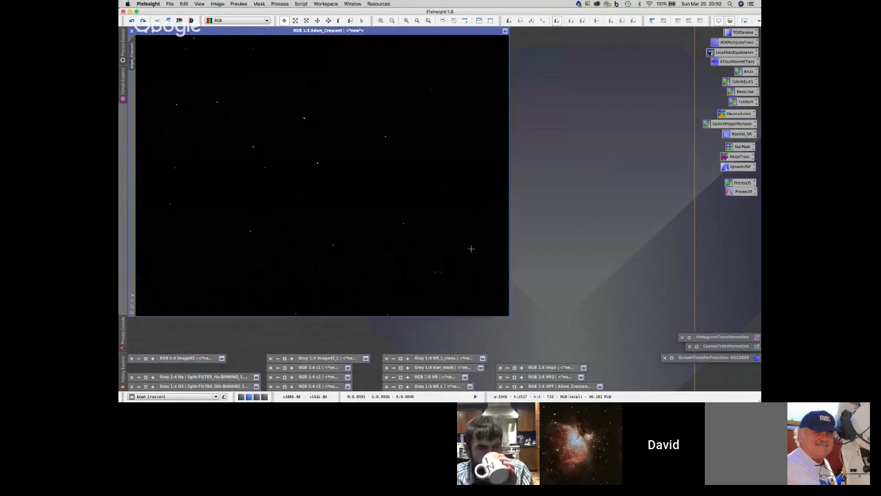
{"action": "key", "text": "ctrl+a"}
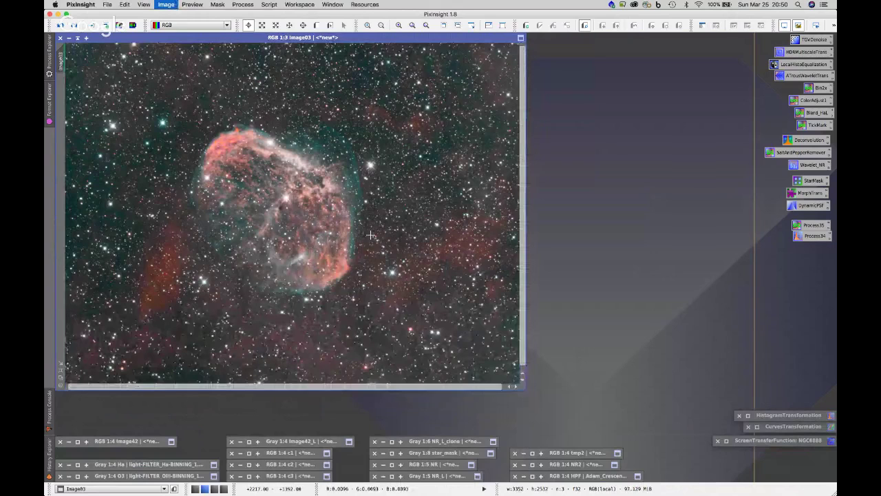
{"action": "key", "text": "ctrl+a"}
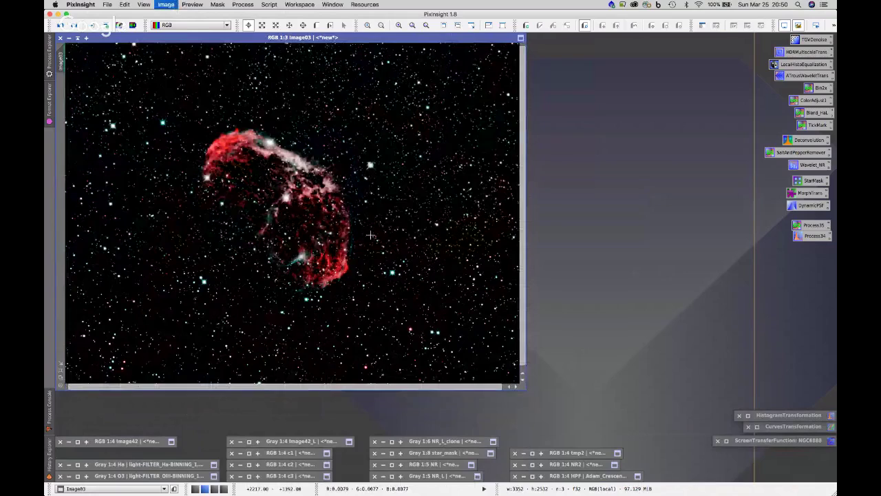
{"action": "key", "text": "ctrl+a"}
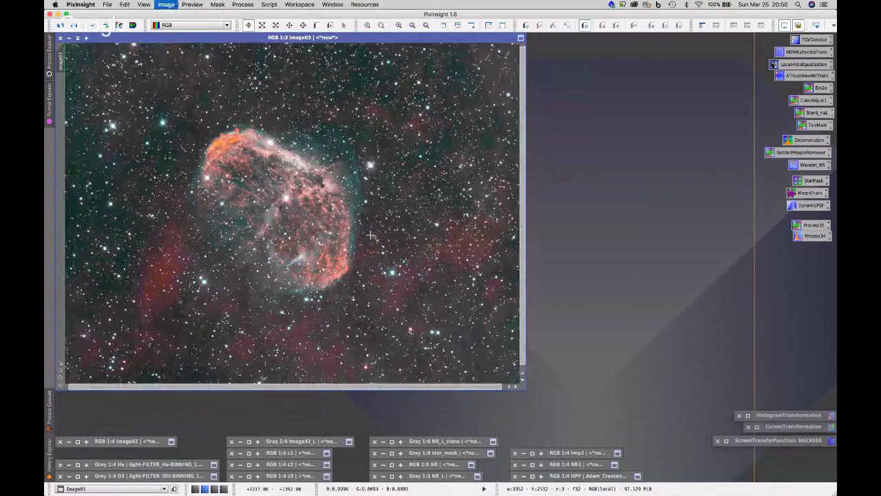
{"action": "key", "text": "ctrl+Tab"}
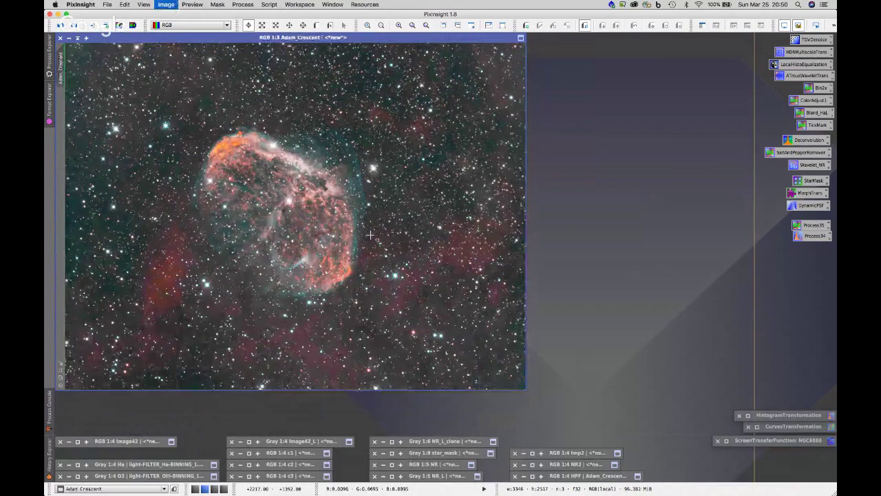
- Auto-stretch the Adam_Crescent view, then restore the ScreenTransferFunction window and reset the view's screen stretch
{"action": "key", "text": "ctrl+a"}
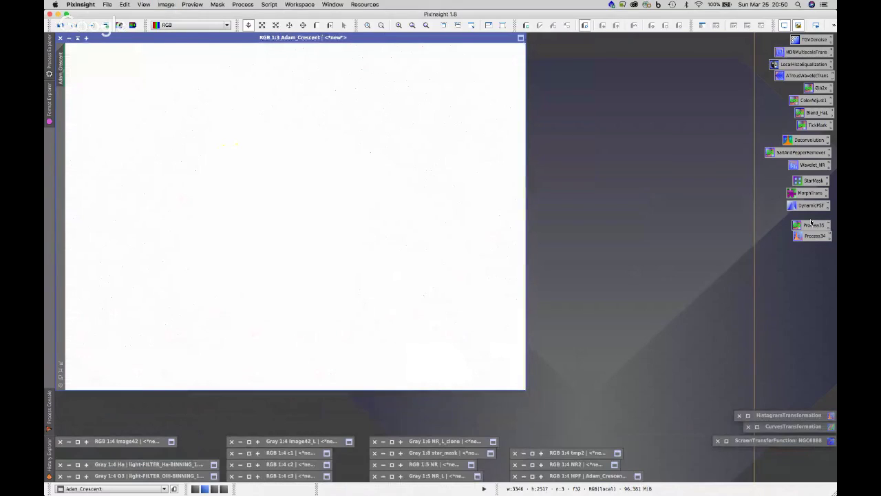
{"action": "double_click", "coordinate": [781, 440]}
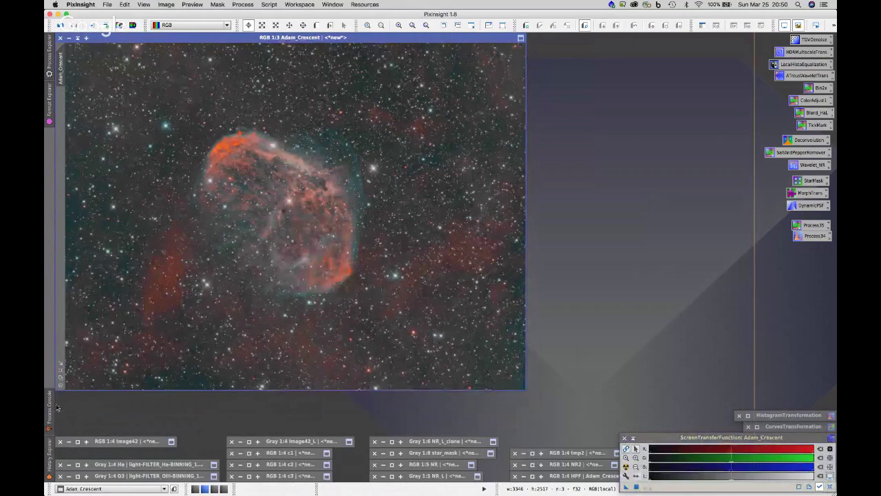
- Show the processing history of the c1 view in the History Explorer and examine its HistogramTransformation entry
{"action": "left_click", "coordinate": [49, 470]}
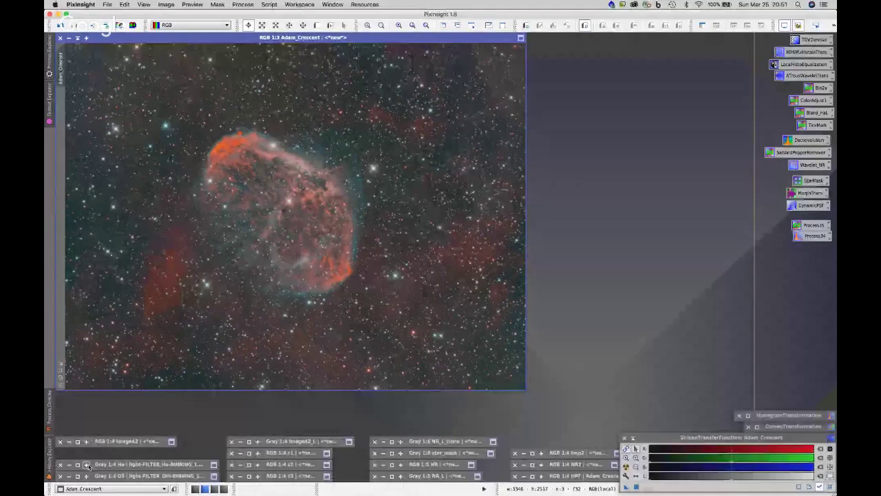
{"action": "mouse_move", "coordinate": [48, 463]}
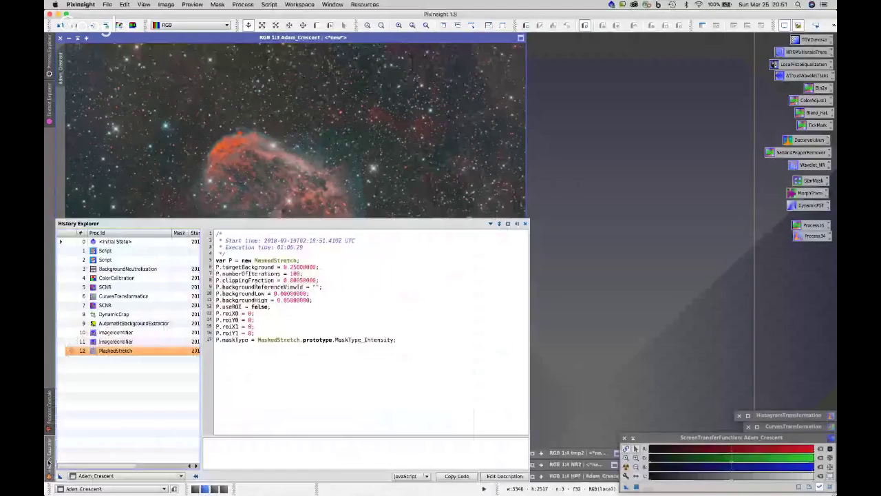
{"action": "left_click", "coordinate": [121, 475]}
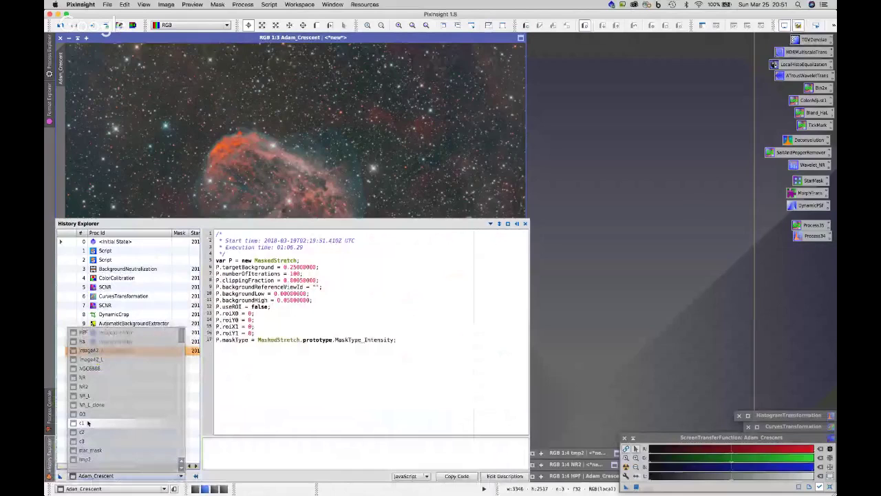
{"action": "left_click", "coordinate": [87, 422]}
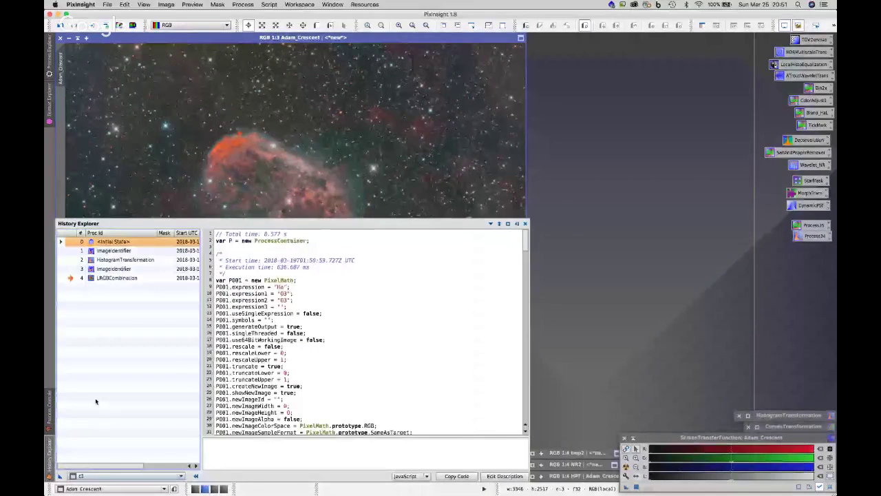
{"action": "left_click", "coordinate": [114, 260]}
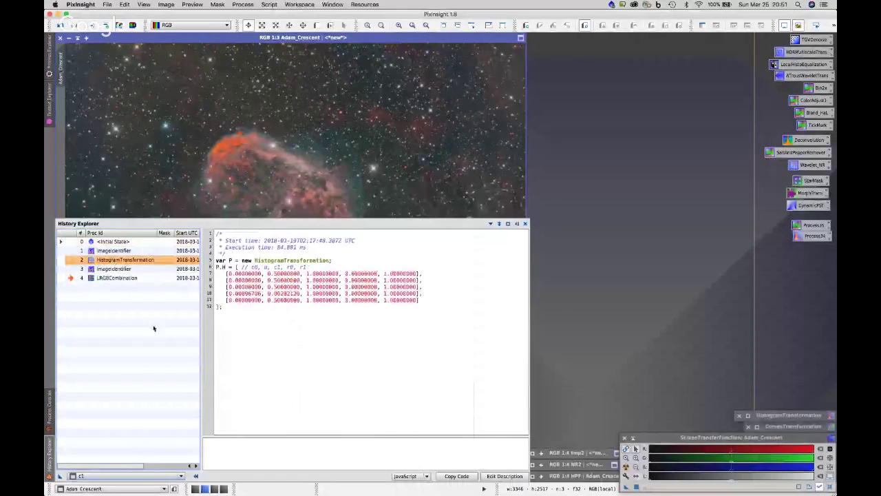
- Switch the History Explorer to the c2 view and examine its ArcsinhStretch parameters
{"action": "left_click", "coordinate": [49, 457]}
{"action": "left_click", "coordinate": [50, 457]}
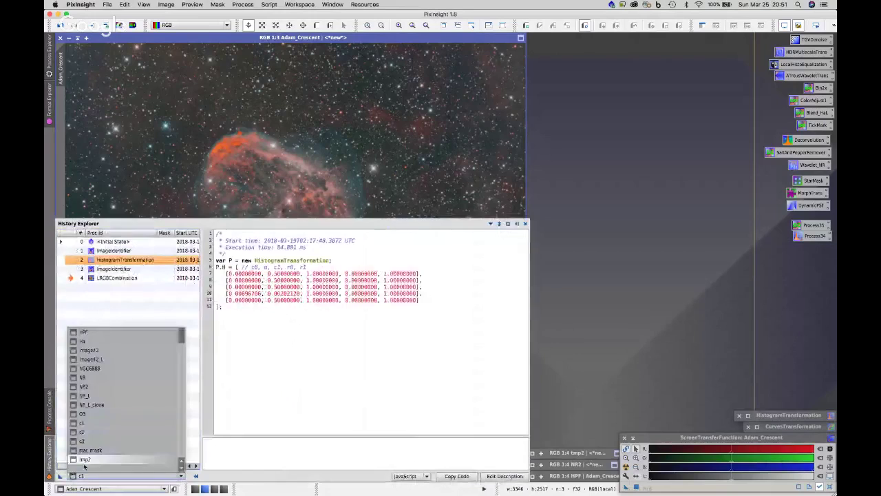
{"action": "left_click", "coordinate": [182, 262]}
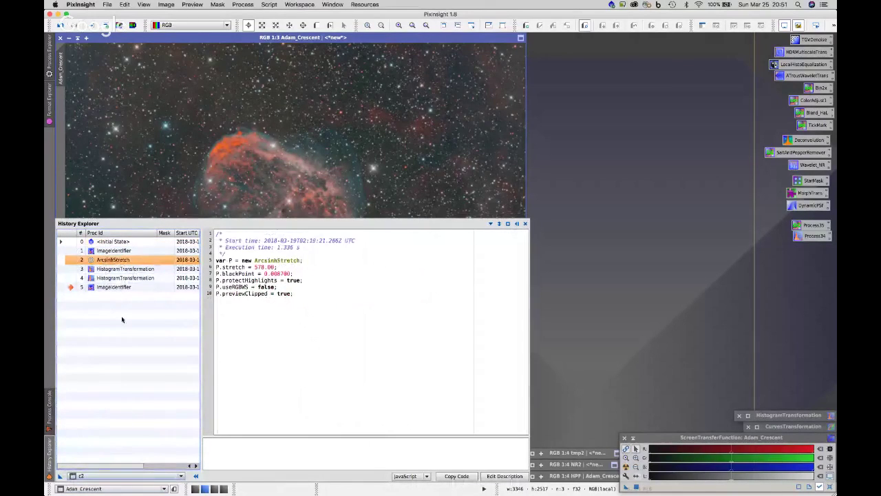
- Switch the History Explorer to the c3 view and read through the script of its initial state
{"action": "left_click", "coordinate": [117, 475]}
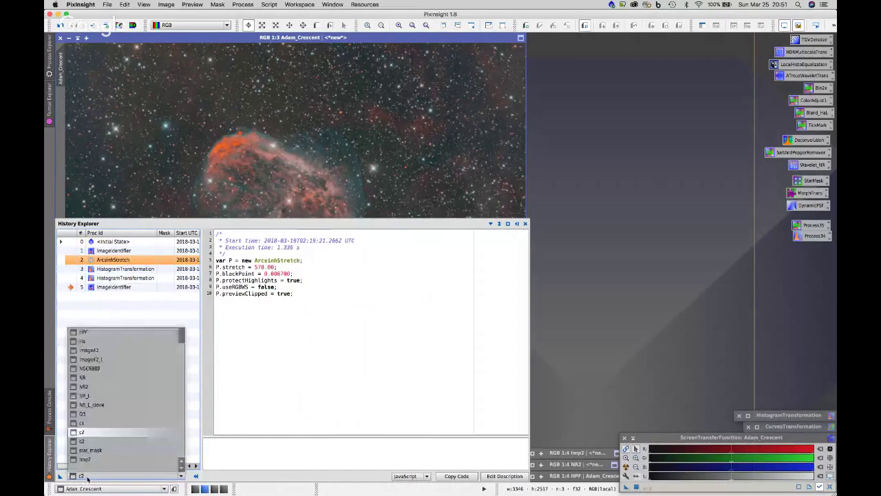
{"action": "left_click", "coordinate": [82, 441]}
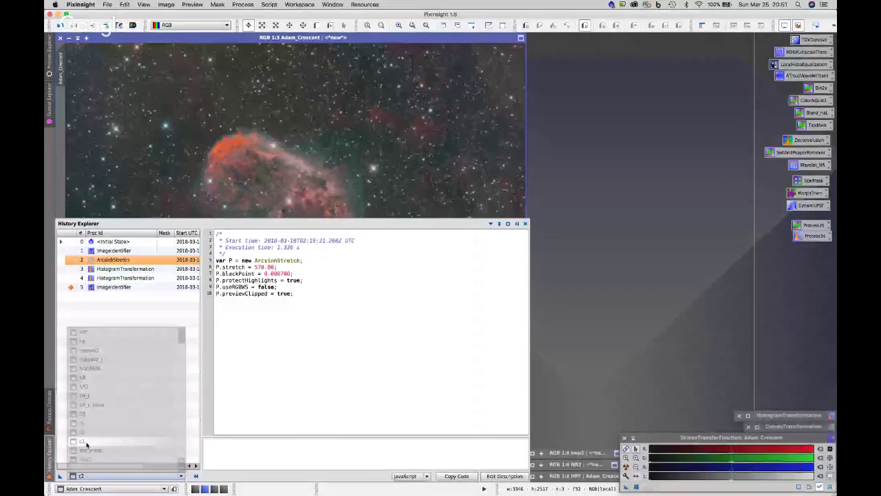
{"action": "left_click", "coordinate": [116, 252]}
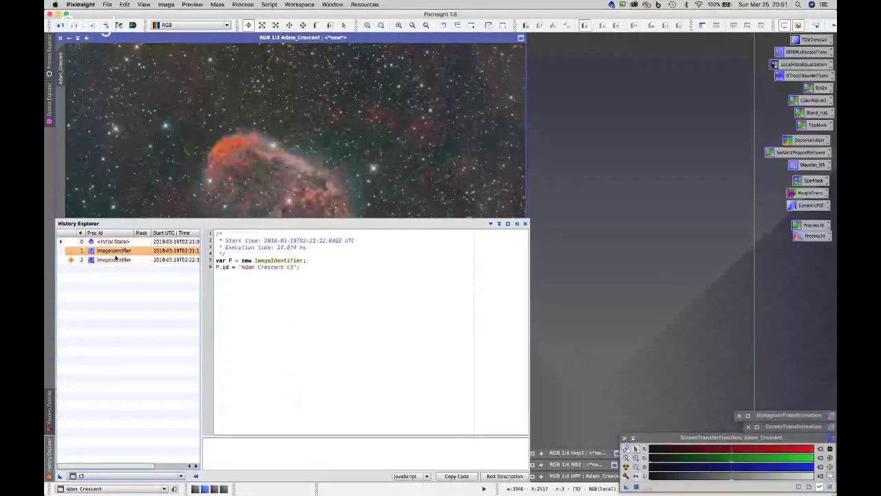
{"action": "left_click", "coordinate": [114, 242]}
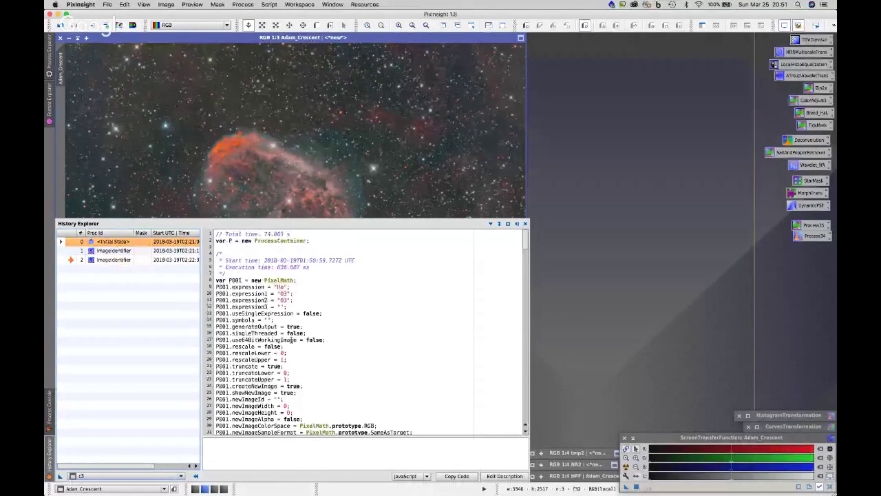
{"action": "scroll", "coordinate": [291, 340], "scroll_direction": "down", "scroll_amount": 3}
{"action": "scroll", "coordinate": [291, 340], "scroll_direction": "down", "scroll_amount": 7}
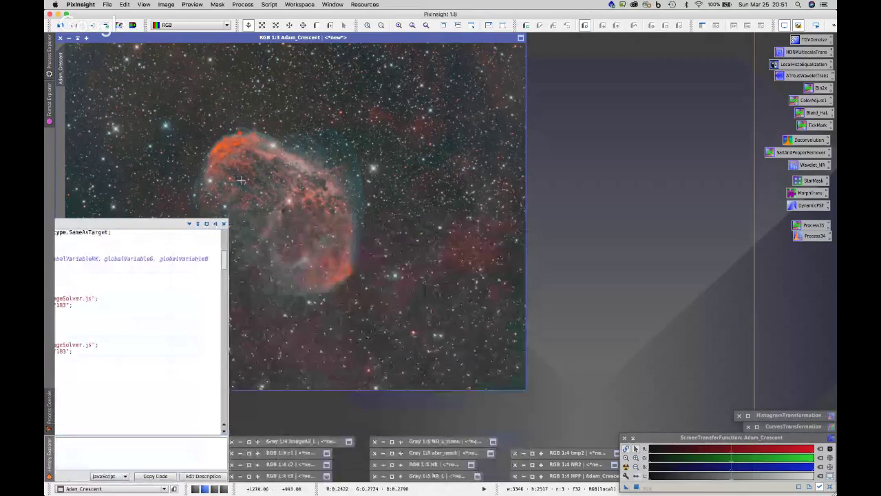
- Minimize the Adam_Crescent image and make the NGC6888 image the active view
{"action": "left_click", "coordinate": [78, 39]}
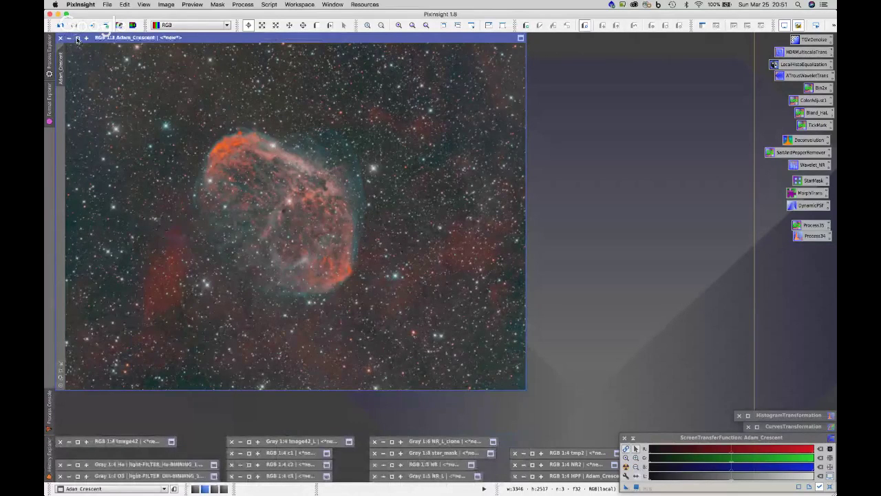
{"action": "left_click", "coordinate": [77, 38]}
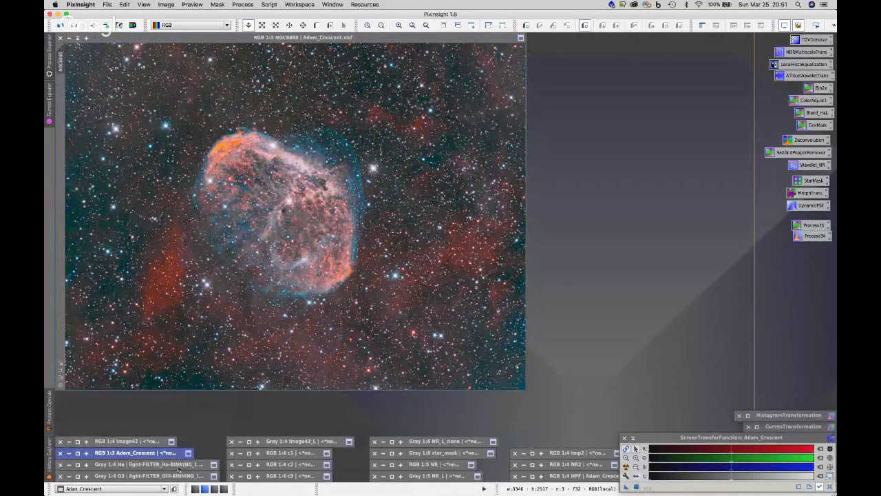
{"action": "left_click", "coordinate": [301, 338]}
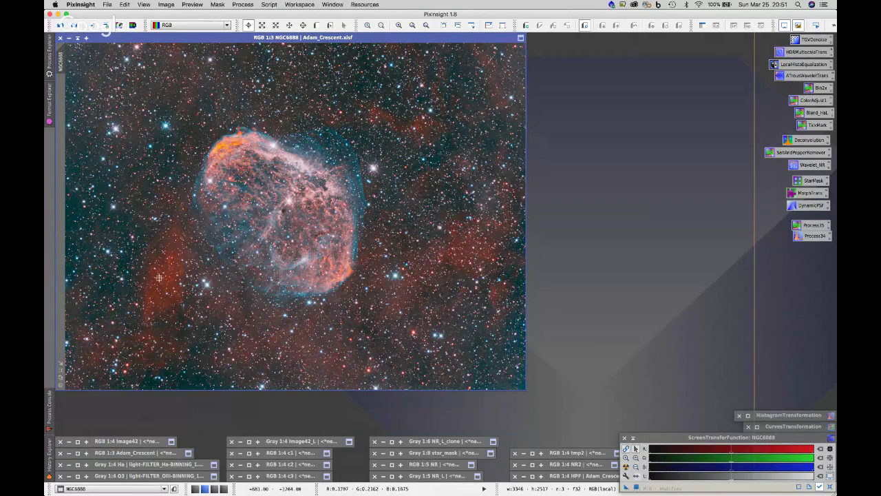
- Show NGC6888's history in the History Explorer and examine its first PixelMath expression and its initial state
{"action": "left_click", "coordinate": [49, 476]}
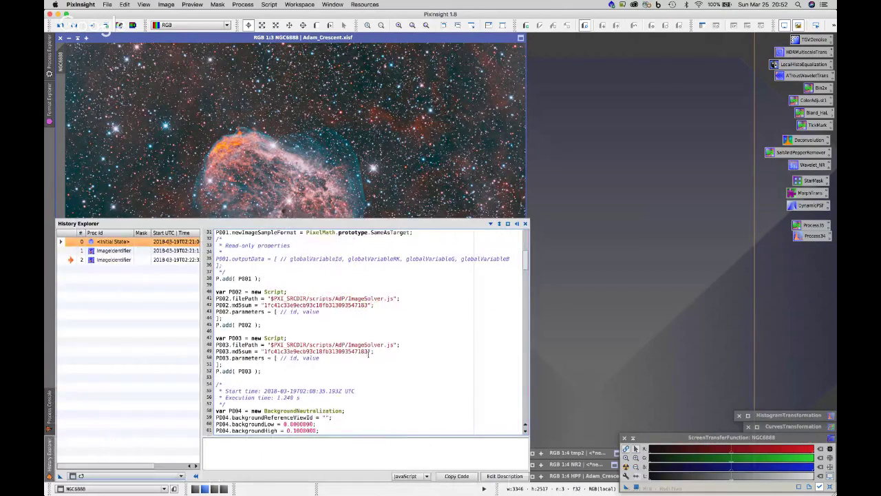
{"action": "left_click", "coordinate": [119, 474]}
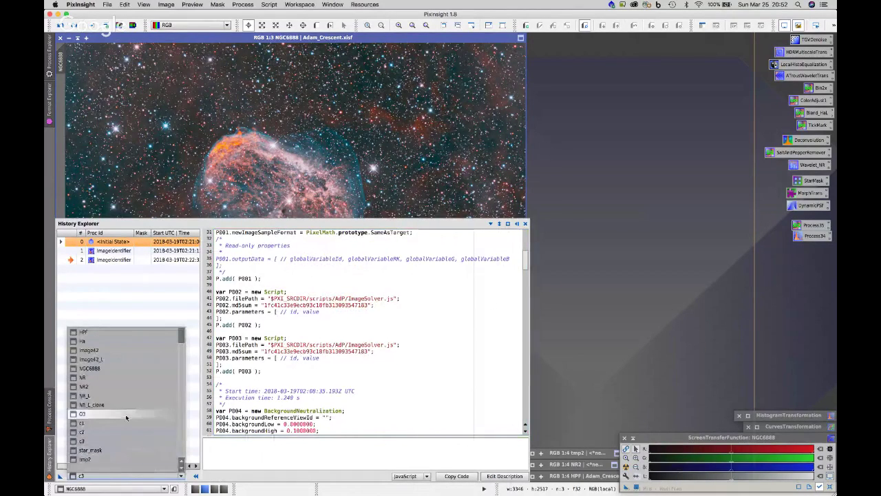
{"action": "left_click", "coordinate": [96, 372]}
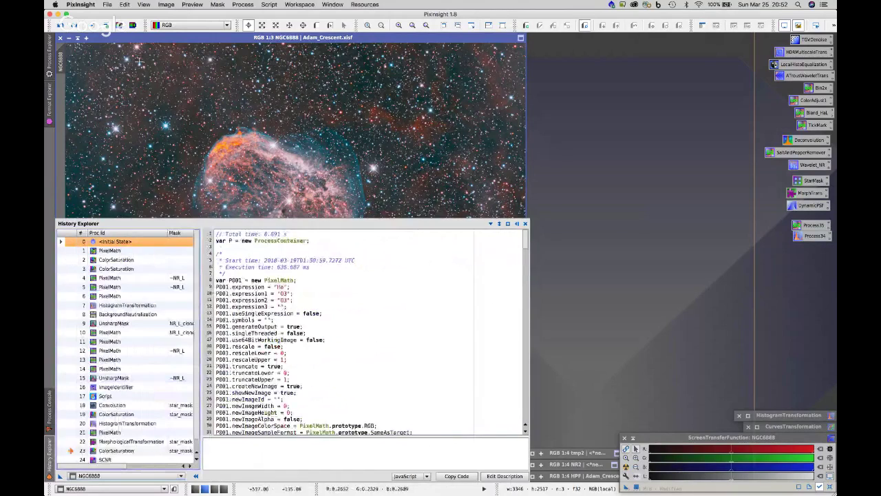
{"action": "mouse_move", "coordinate": [50, 452]}
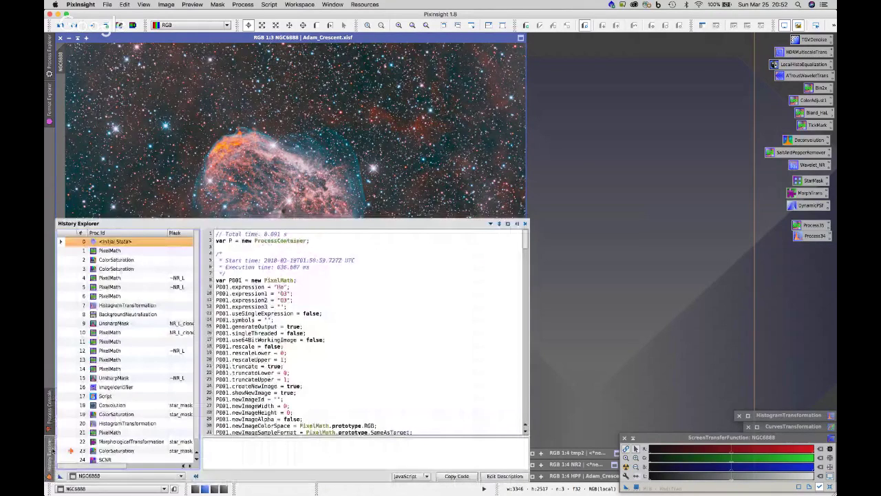
{"action": "left_click", "coordinate": [109, 251]}
{"action": "left_click_drag", "start_coordinate": [268, 266], "coordinate": [331, 267]}
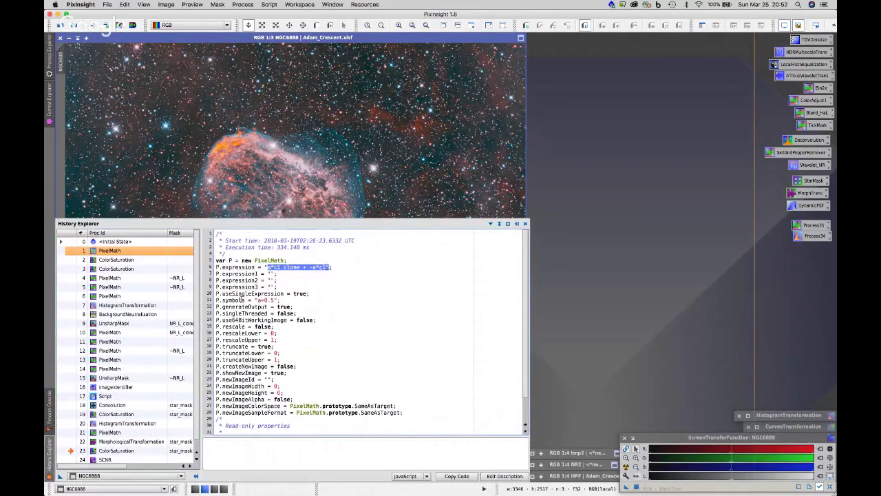
{"action": "left_click", "coordinate": [114, 241]}
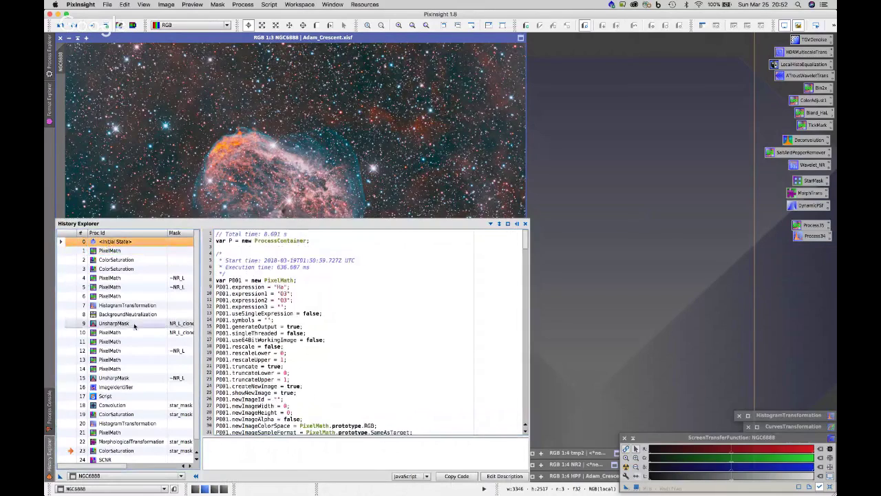
- Examine the two ColorSaturation entries in NGC6888's history and their curve points, widening the entry list to show start times
{"action": "left_click", "coordinate": [113, 261]}
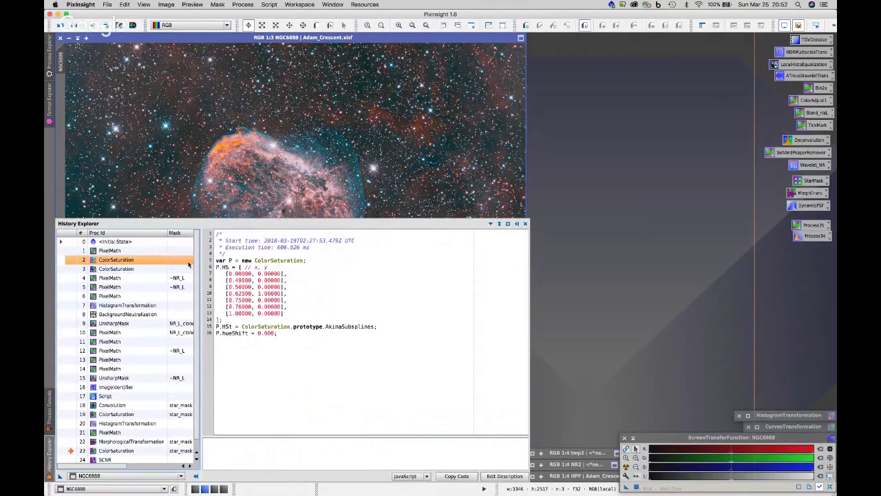
{"action": "left_click_drag", "start_coordinate": [200, 262], "coordinate": [267, 262]}
{"action": "left_click", "coordinate": [107, 269]}
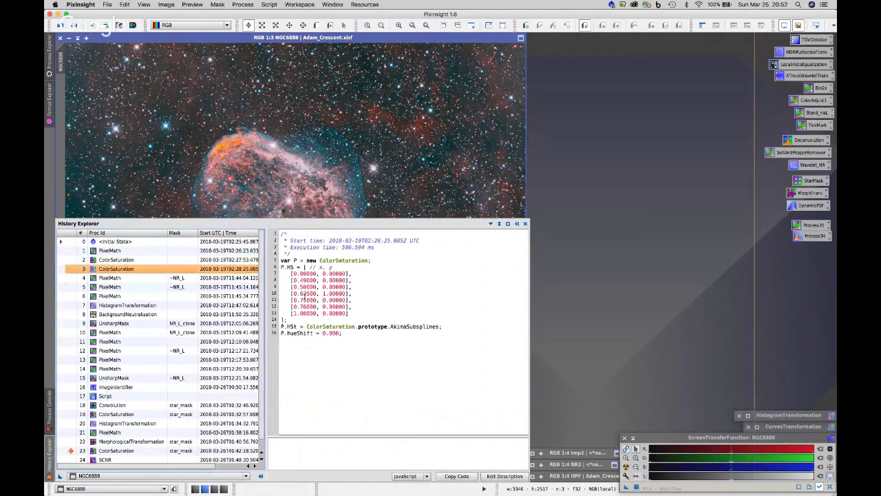
{"action": "left_click", "coordinate": [298, 293]}
{"action": "left_click_drag", "start_coordinate": [298, 293], "coordinate": [343, 293]}
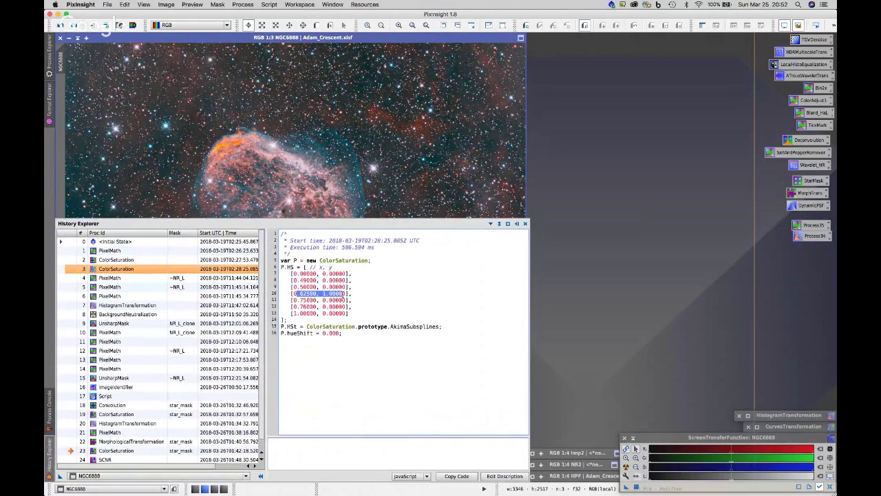
{"action": "left_click", "coordinate": [120, 260]}
{"action": "left_click", "coordinate": [120, 268]}
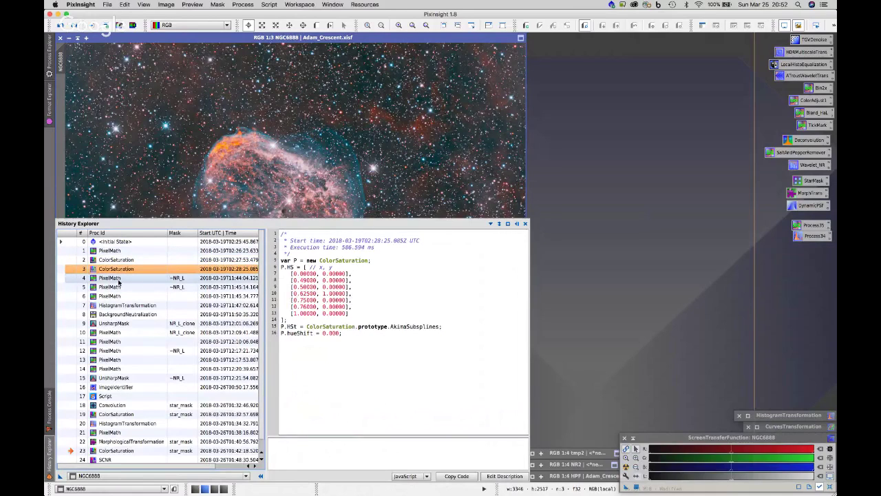
- Examine the PixelMath expression of history entry 4 and restore the minimized NR_L and NR images
{"action": "left_click", "coordinate": [119, 278]}
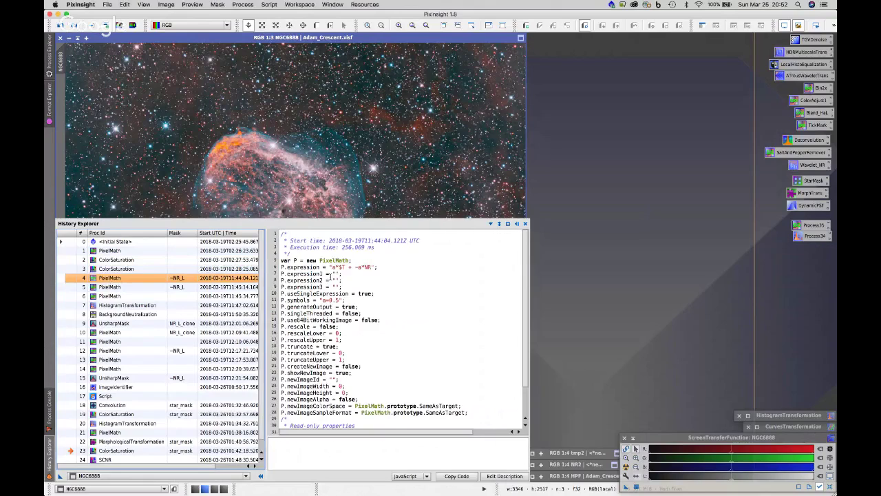
{"action": "double_click", "coordinate": [367, 267]}
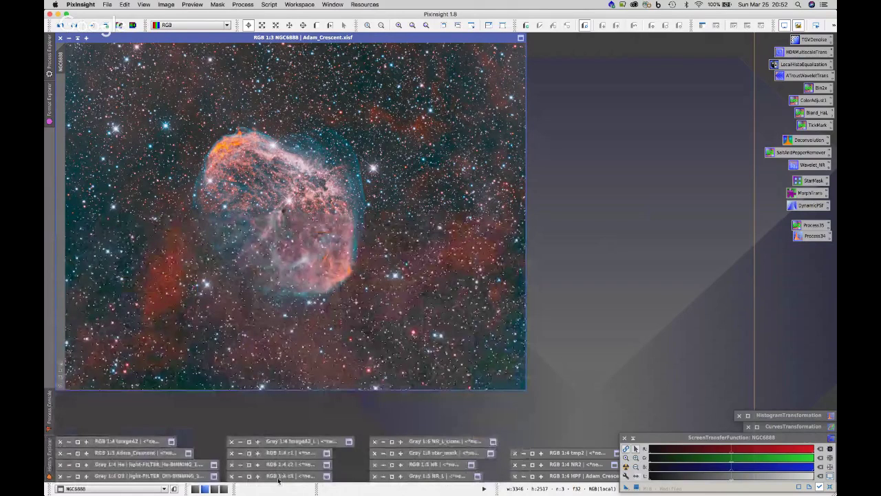
{"action": "left_click", "coordinate": [428, 476]}
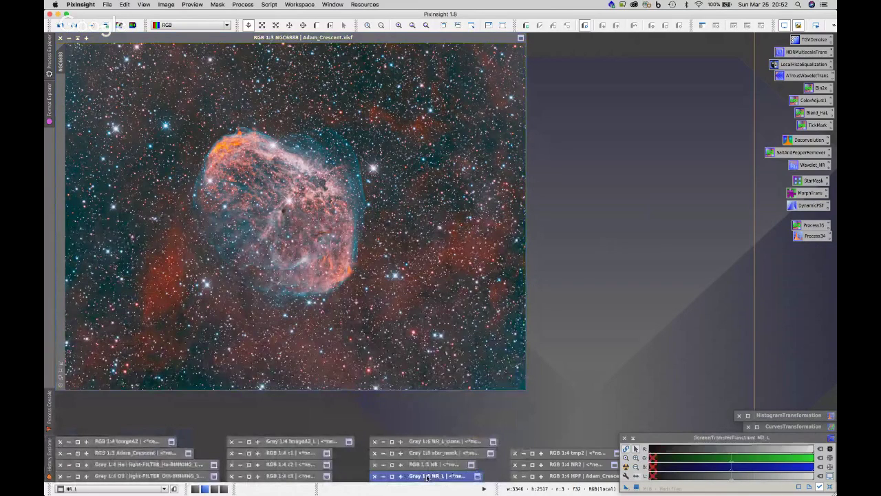
{"action": "double_click", "coordinate": [428, 476]}
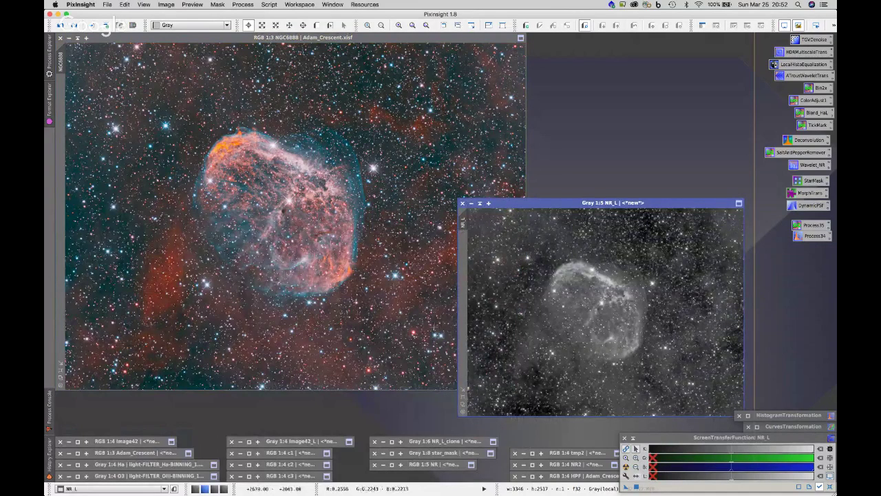
{"action": "left_click", "coordinate": [413, 467]}
{"action": "double_click", "coordinate": [414, 467]}
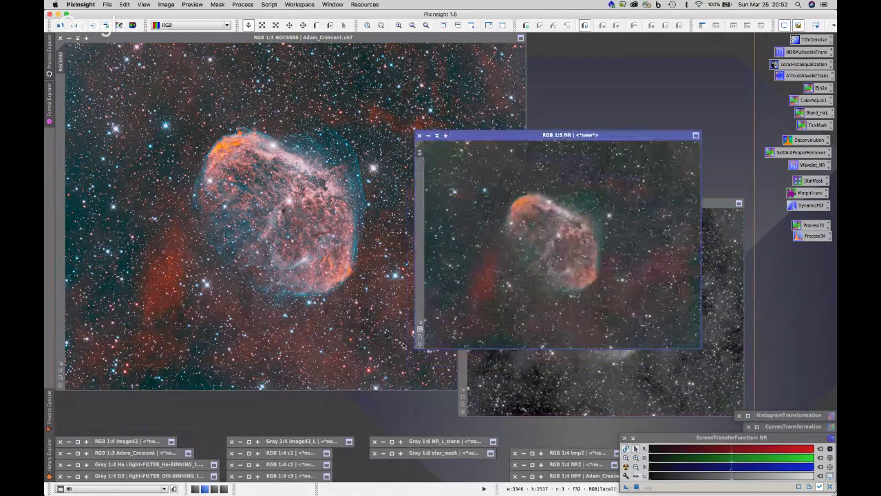
- Switch the History Explorer to the NR view to review how that image was made
{"action": "left_click", "coordinate": [50, 452]}
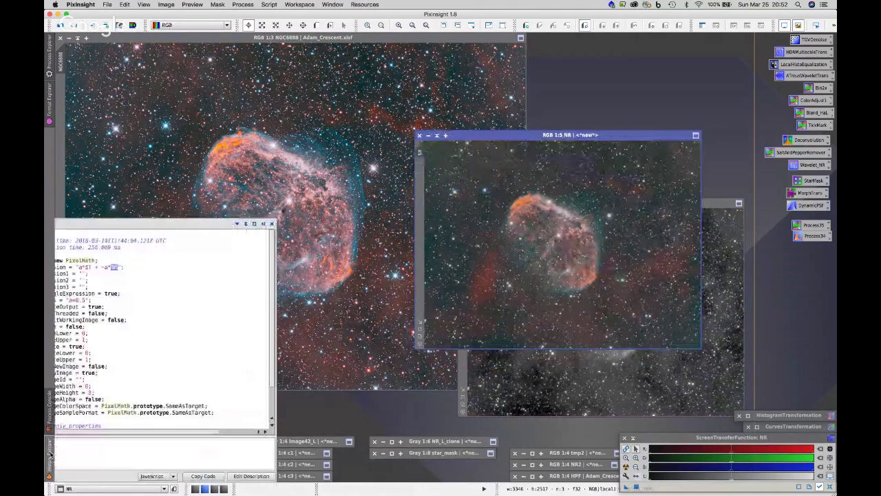
{"action": "left_click", "coordinate": [86, 475]}
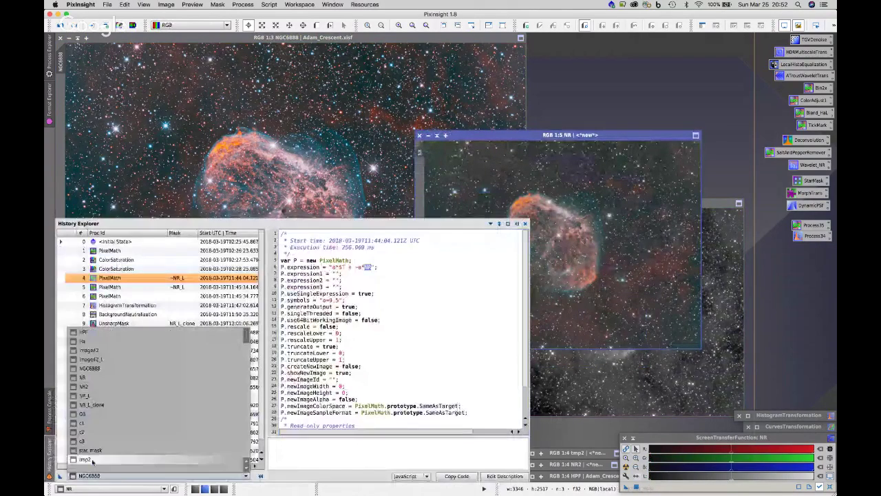
{"action": "left_click", "coordinate": [89, 380]}
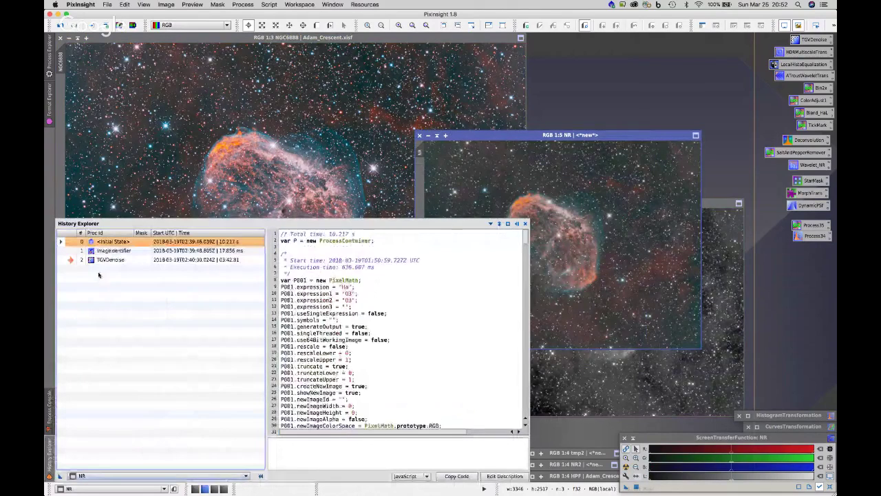
- Examine the TGVDenoise entry's settings in NR's history and minimize the NR image
{"action": "key", "text": "Down"}
{"action": "key", "text": "Down"}
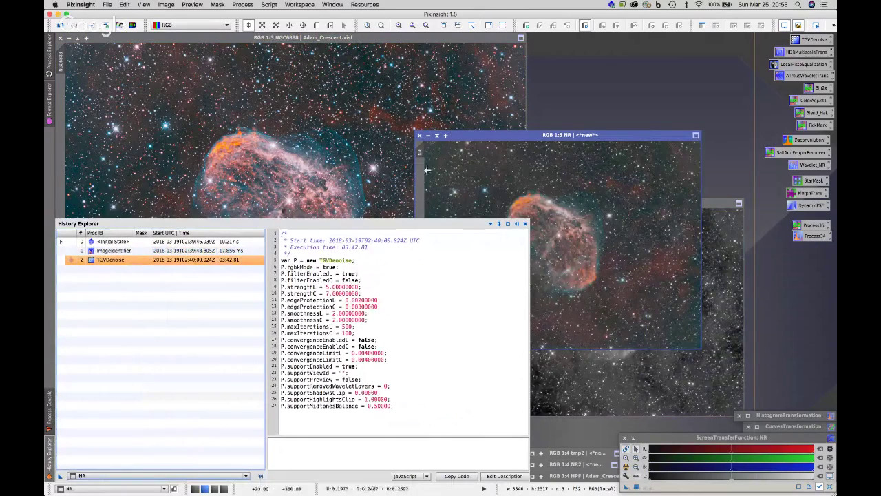
{"action": "left_click", "coordinate": [437, 136]}
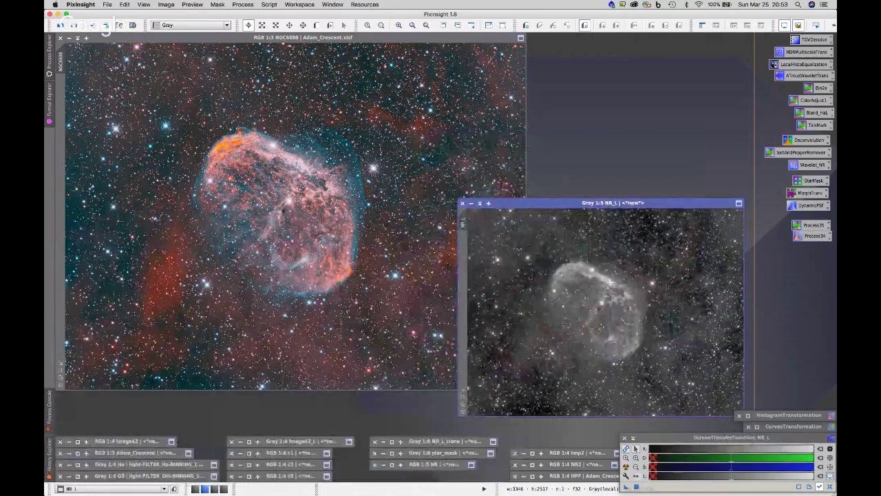
- Switch the History Explorer back to NGC6888 and examine the PixelMath expressions of entries 4 to 6
{"action": "left_click", "coordinate": [126, 337]}
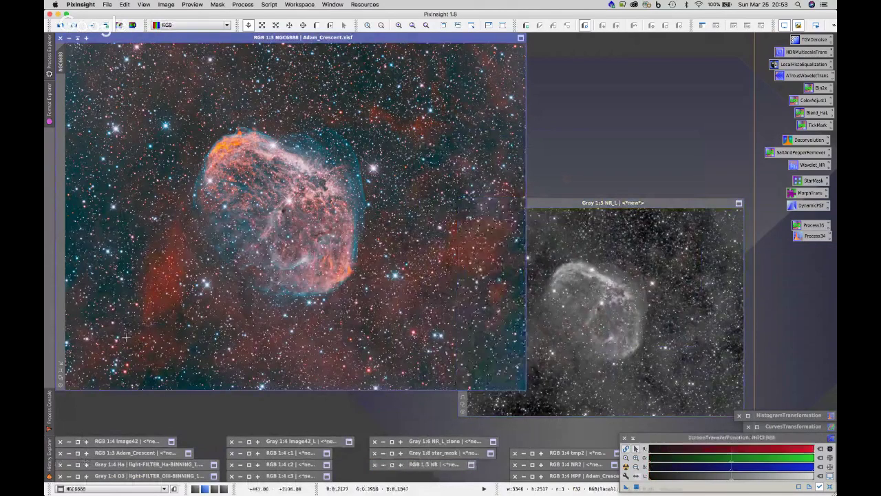
{"action": "left_click", "coordinate": [49, 451]}
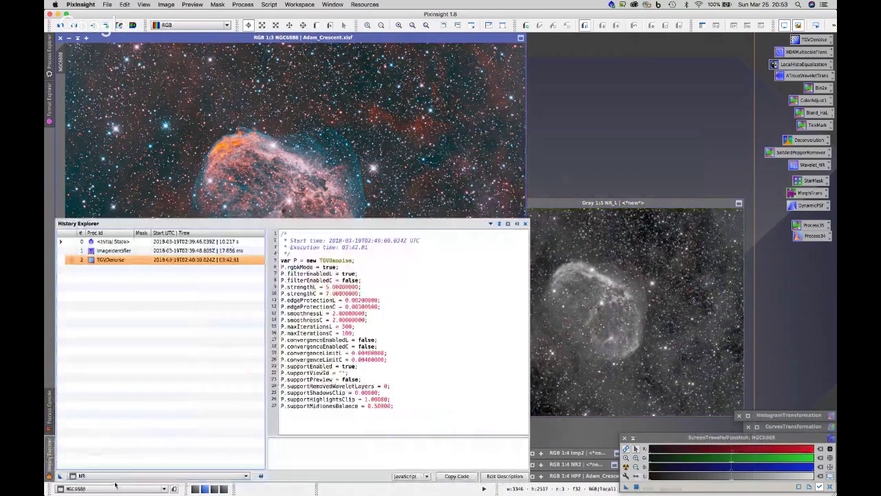
{"action": "left_click", "coordinate": [116, 475]}
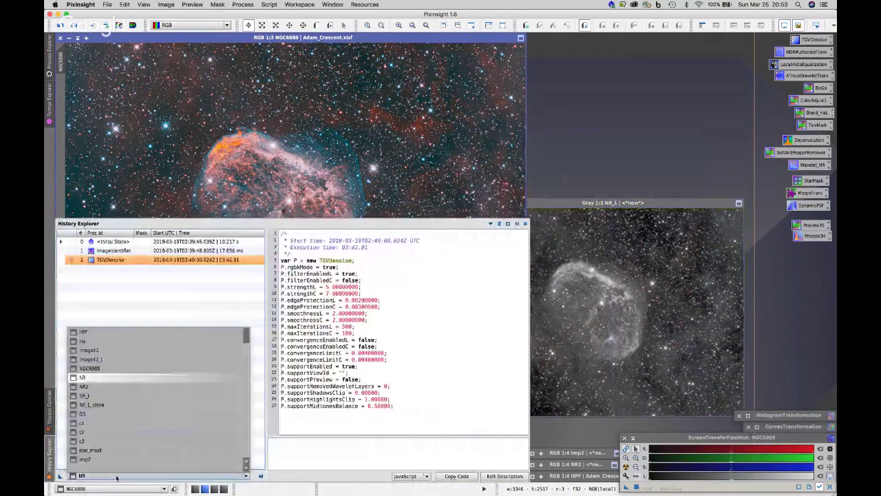
{"action": "left_click", "coordinate": [104, 369]}
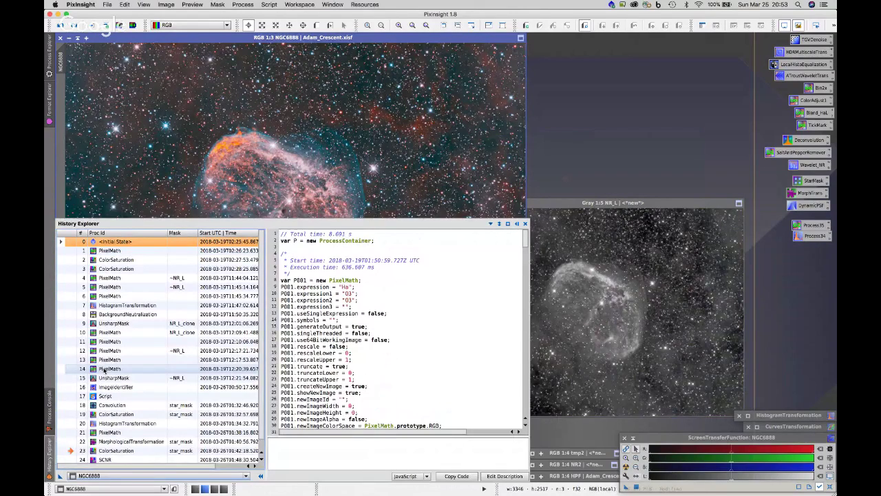
{"action": "left_click", "coordinate": [117, 278]}
{"action": "left_click", "coordinate": [118, 287]}
{"action": "left_click", "coordinate": [118, 296]}
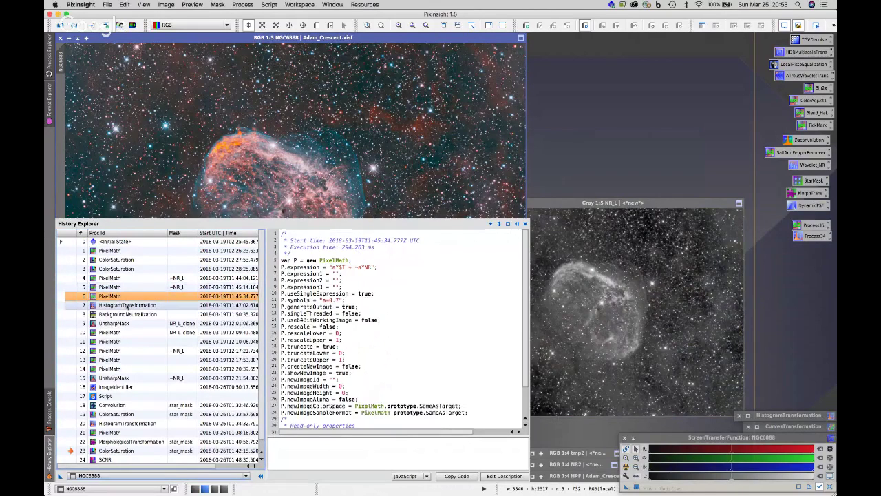
- Examine the HistogramTransformation, BackgroundNeutralization and UnsharpMask settings of NGC6888's history entries 7 to 9
{"action": "left_click", "coordinate": [131, 307]}
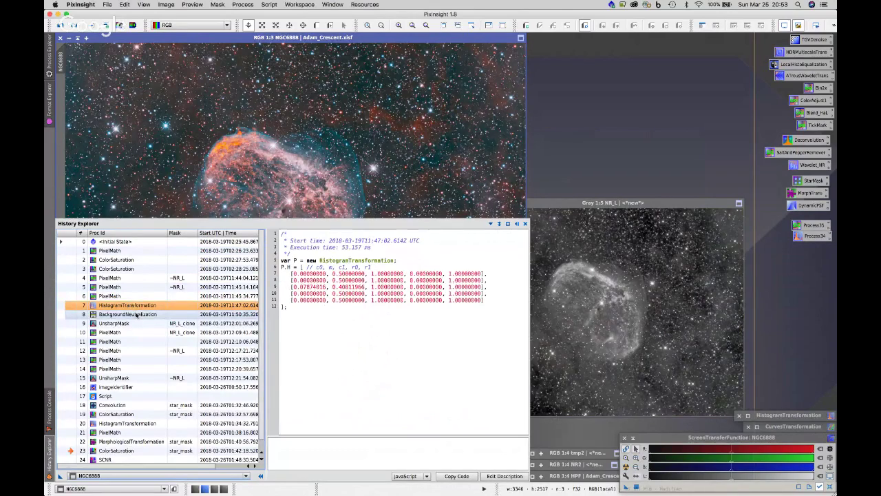
{"action": "left_click", "coordinate": [137, 314]}
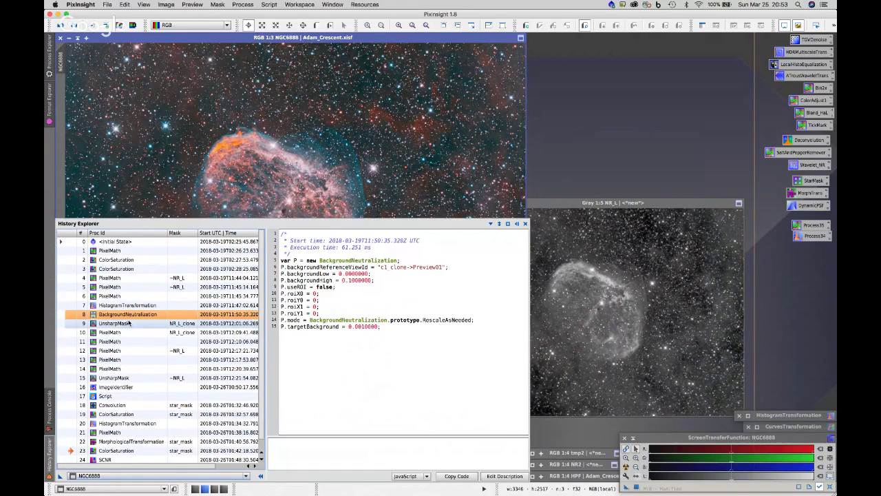
{"action": "left_click", "coordinate": [129, 323]}
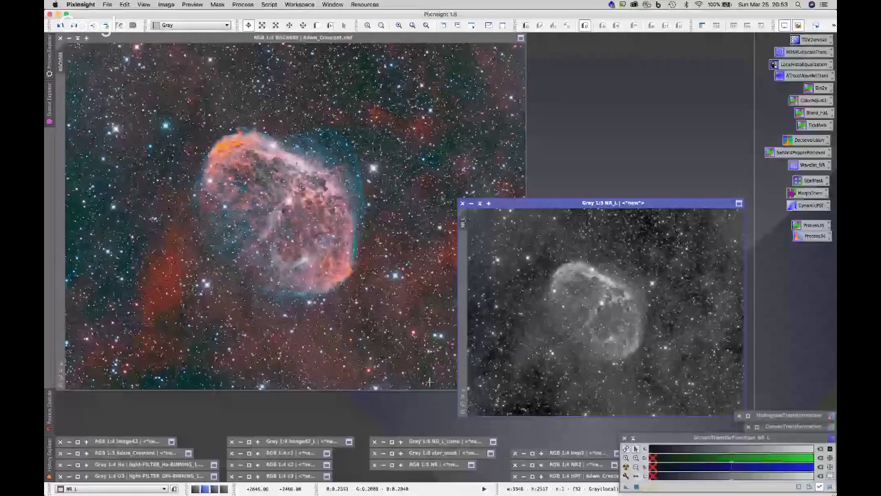
- Restore the NR_L_clone image to view the mask, minimize it again and bring back the History Explorer
{"action": "double_click", "coordinate": [434, 442]}
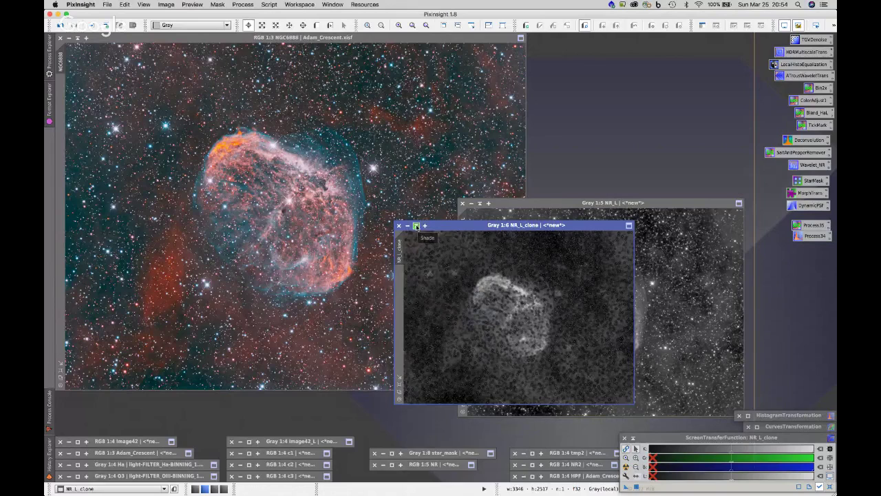
{"action": "left_click", "coordinate": [415, 226]}
{"action": "mouse_move", "coordinate": [48, 471]}
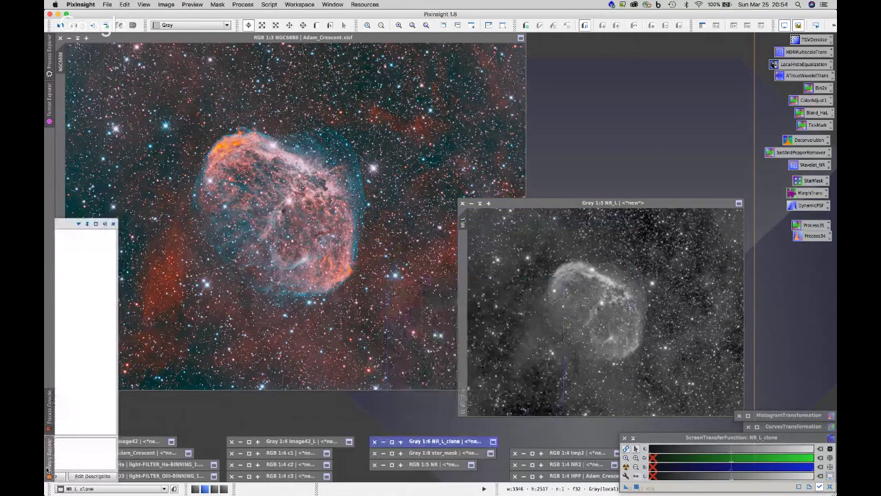
- Examine the PixelMath expressions of NGC6888's history entries 10 to 14, including the symbols defined in entry 14
{"action": "left_click", "coordinate": [109, 332]}
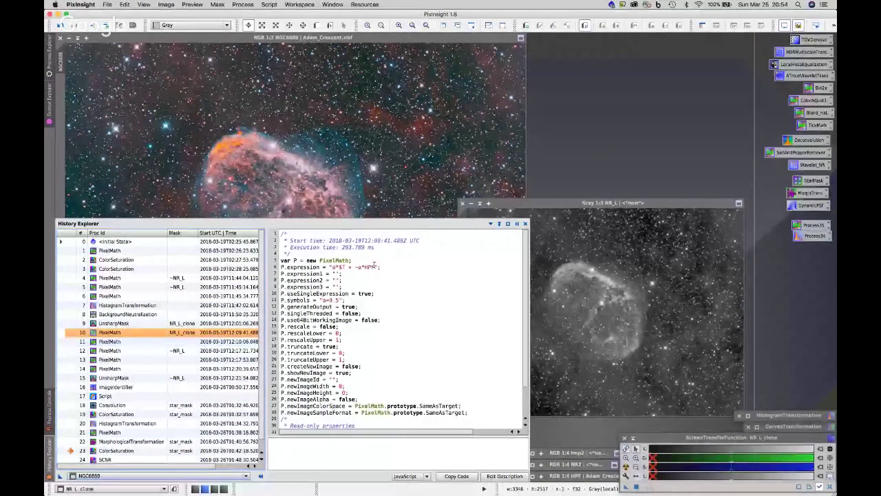
{"action": "left_click", "coordinate": [109, 343]}
{"action": "left_click", "coordinate": [116, 352]}
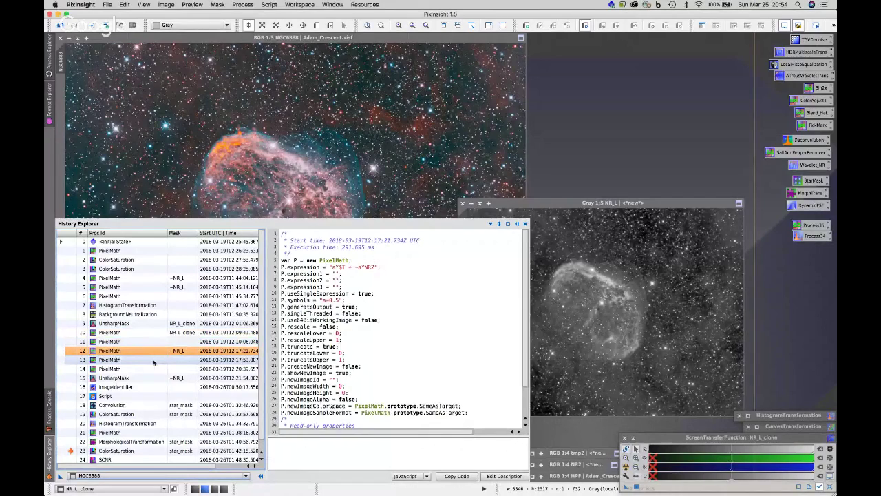
{"action": "left_click", "coordinate": [126, 361]}
{"action": "left_click", "coordinate": [127, 369]}
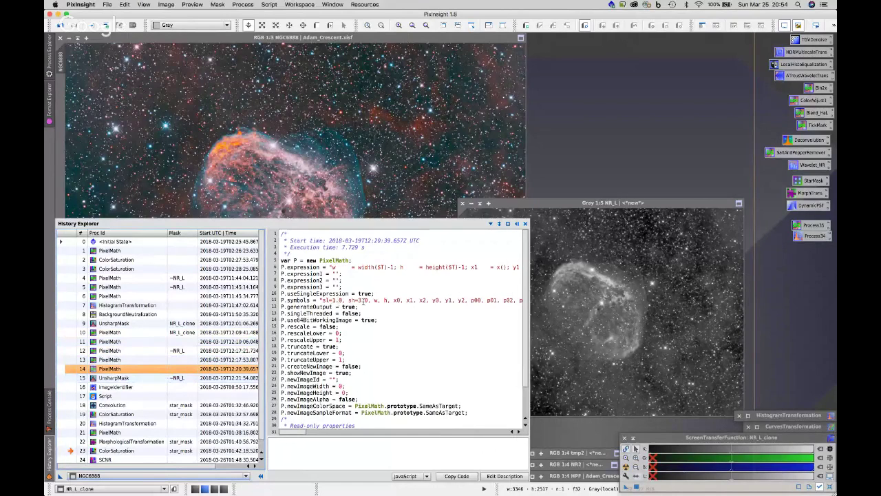
{"action": "left_click_drag", "start_coordinate": [382, 300], "coordinate": [475, 297]}
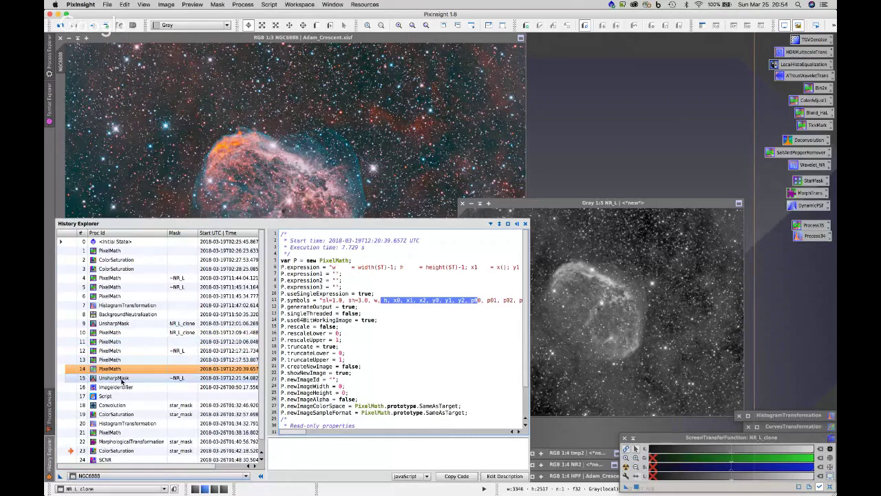
- Examine the settings of UnsharpMask entry 15 and Convolution entry 18 in NGC6888's history
{"action": "left_click", "coordinate": [122, 378]}
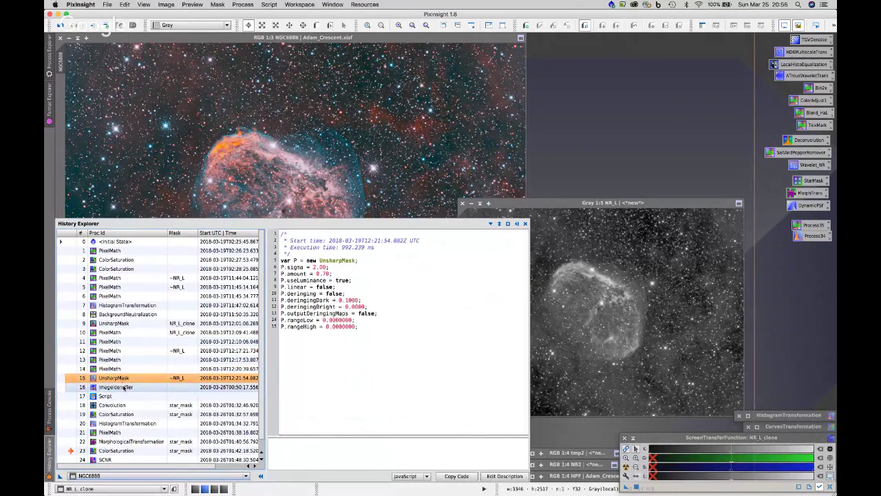
{"action": "scroll", "coordinate": [131, 398], "scroll_direction": "down", "scroll_amount": 1}
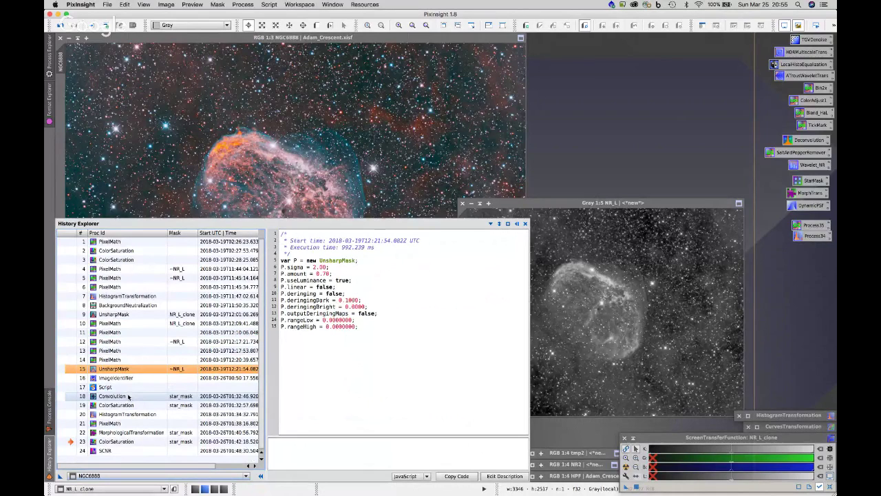
{"action": "left_click", "coordinate": [128, 396]}
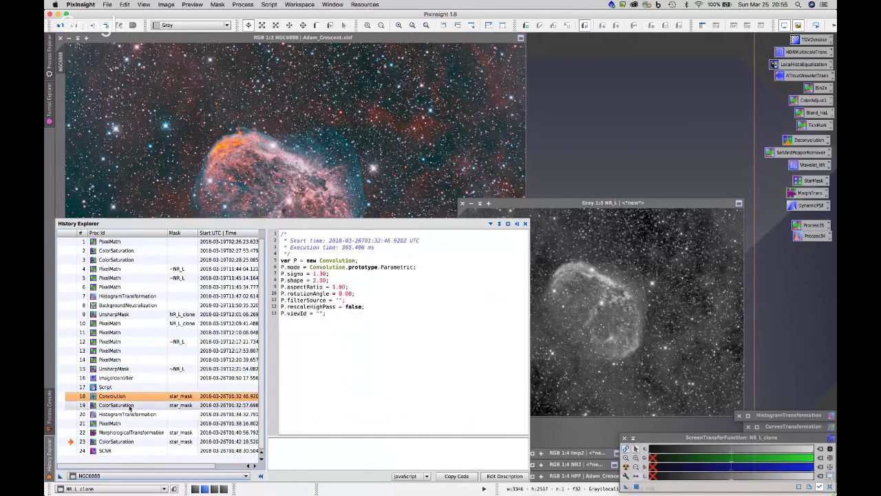
- Inspect NGC6888's stars at 1:2 zoom and revisit its star-masked Convolution history entry
{"action": "left_click", "coordinate": [346, 157]}
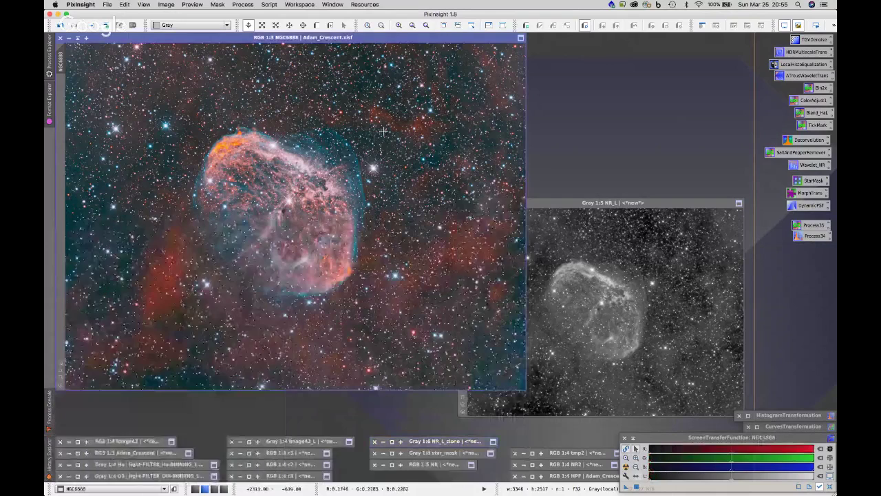
{"action": "scroll", "coordinate": [362, 190], "scroll_direction": "up", "scroll_amount": 1}
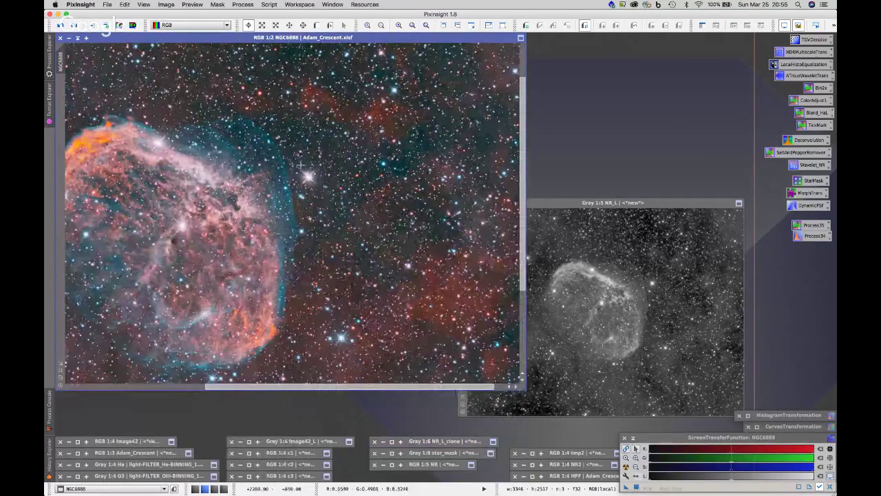
{"action": "left_click", "coordinate": [49, 458]}
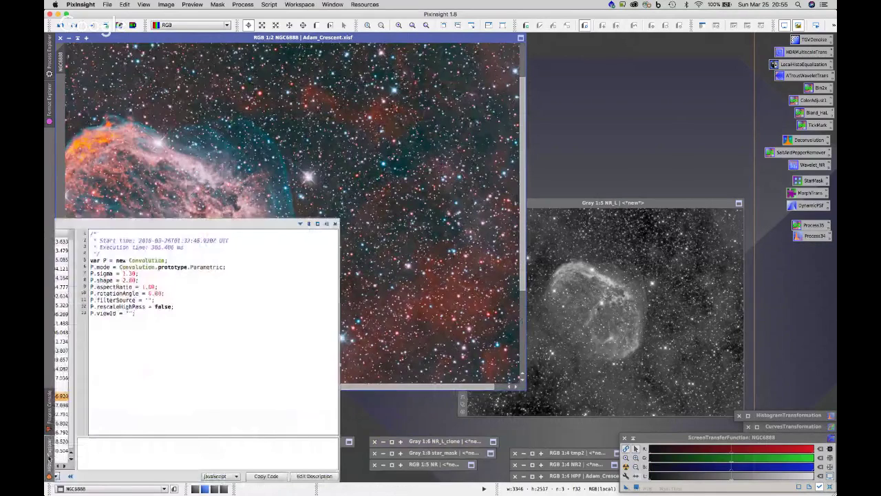
{"action": "left_click", "coordinate": [127, 432]}
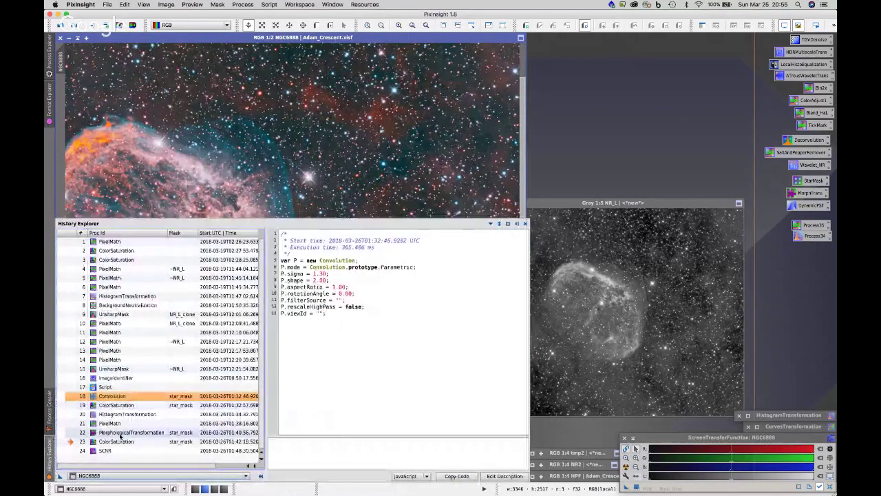
{"action": "left_click", "coordinate": [119, 396]}
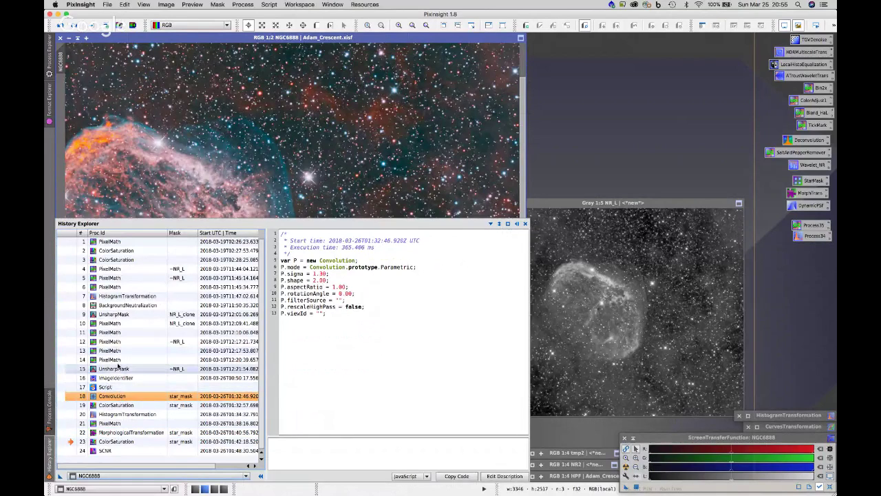
- Examine HistogramTransformation entry 20 and the final SCNR entry, and view NGC6888 at 1:3 zoom
{"action": "left_click", "coordinate": [128, 415]}
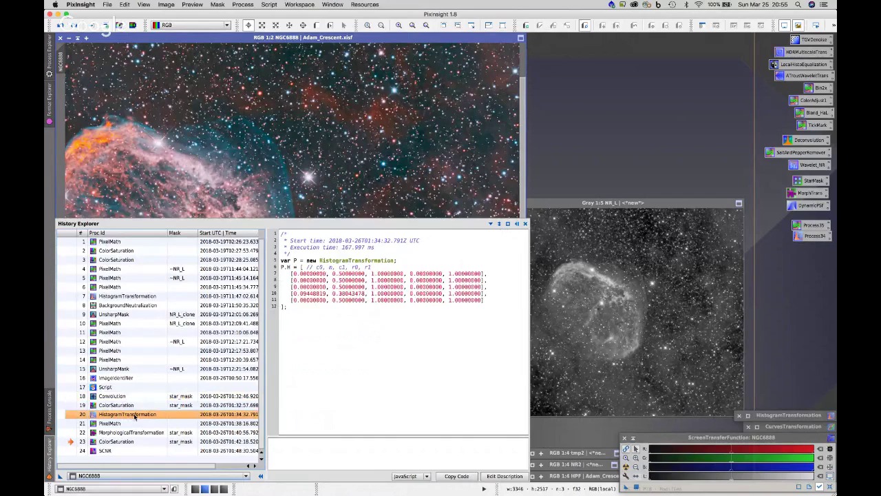
{"action": "left_click", "coordinate": [115, 450]}
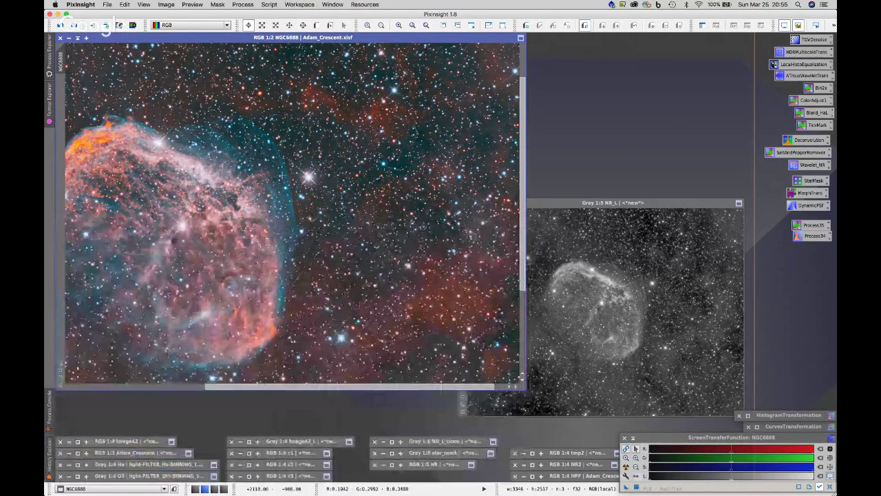
{"action": "scroll", "coordinate": [282, 178], "scroll_direction": "down", "scroll_amount": 1}
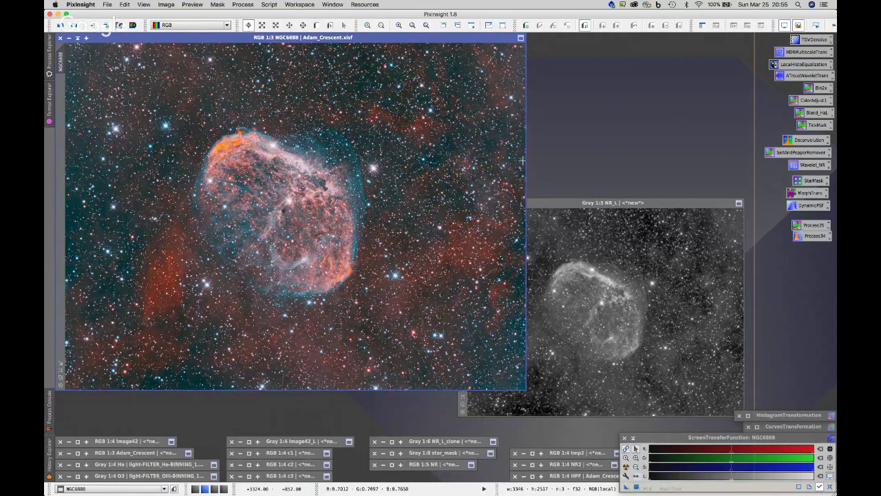
- Switch to the Google Hangouts call window in Chrome
{"action": "key", "text": "ctrl+Up"}
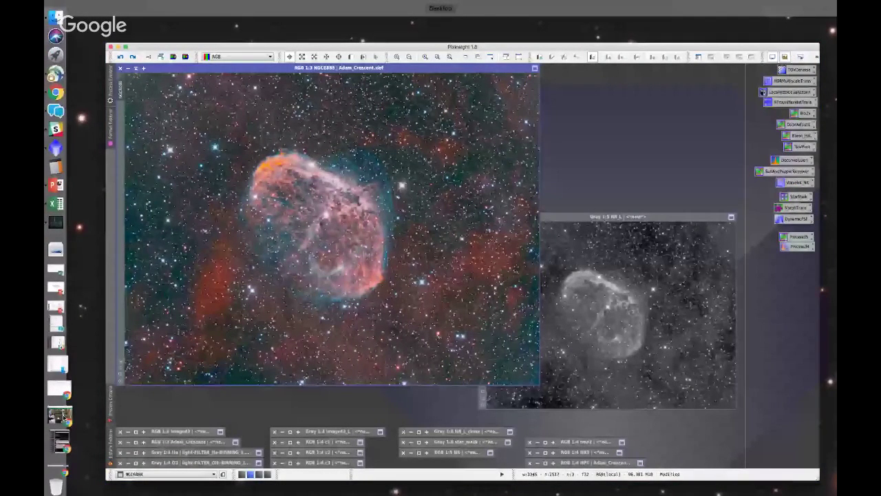
{"action": "left_click", "coordinate": [59, 416]}
{"action": "mouse_move", "coordinate": [273, 89]}
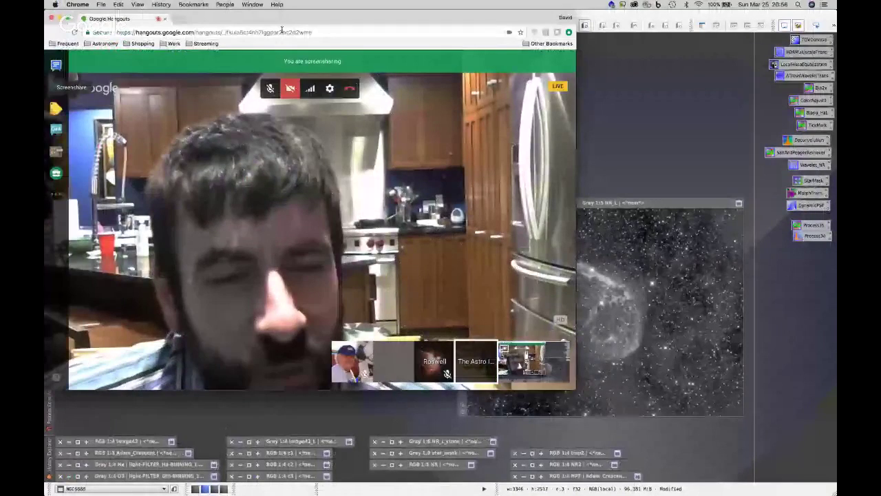
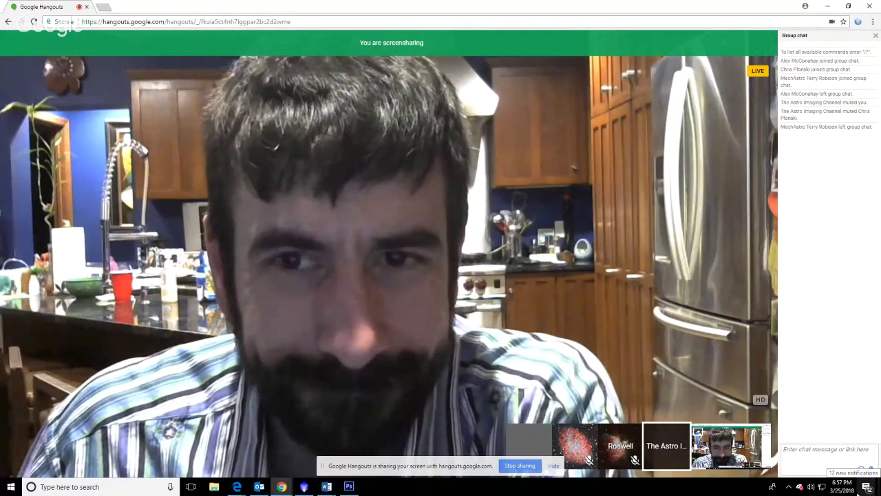
- Switch to PixInsight and view the finished Crescent Nebula image, Image24
{"action": "left_click", "coordinate": [305, 488]}
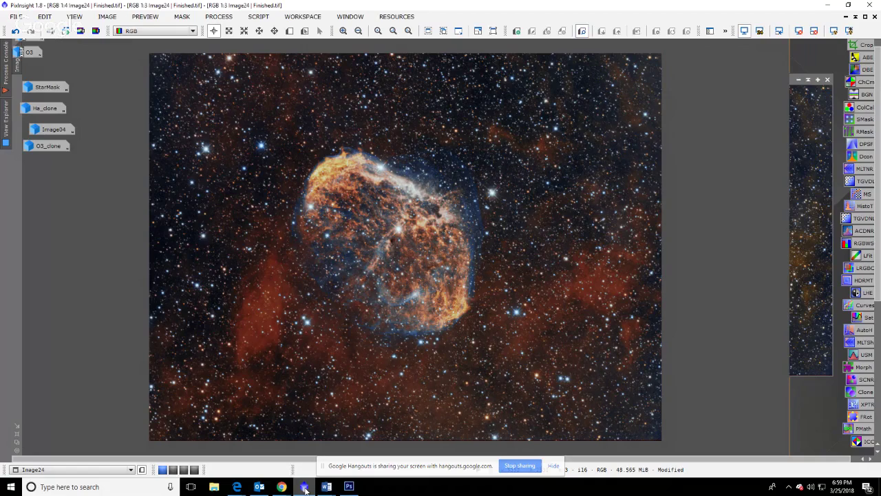
{"action": "mouse_move", "coordinate": [304, 487]}
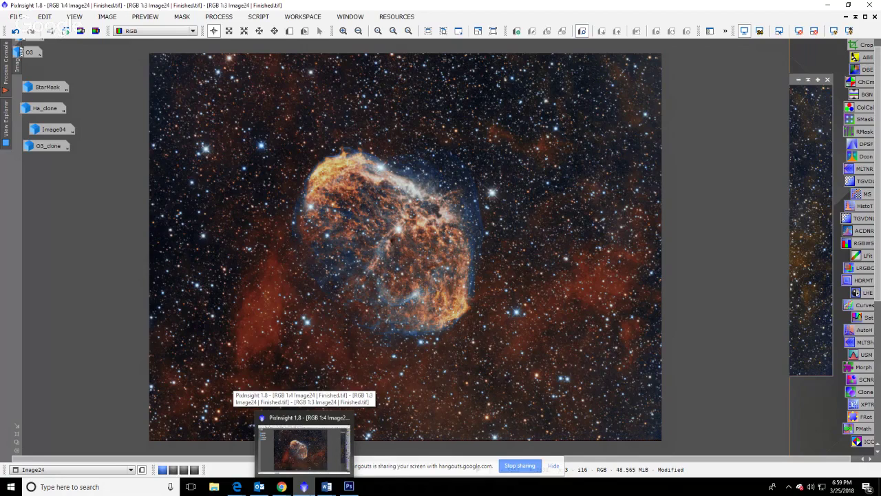
- Switch to Photoshop and select the faint brown-orange nebulosity around the Crescent in Draft1.tif by sampling it with Color Range
{"action": "left_click", "coordinate": [349, 487]}
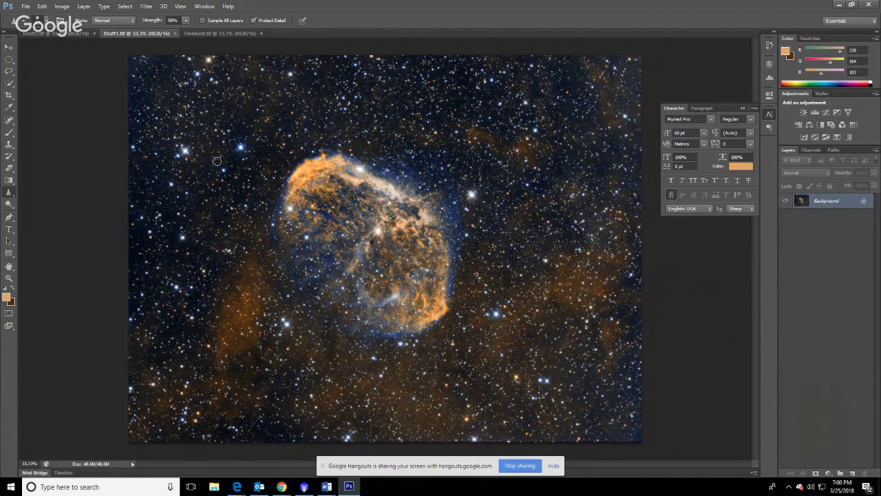
{"action": "left_click", "coordinate": [124, 7]}
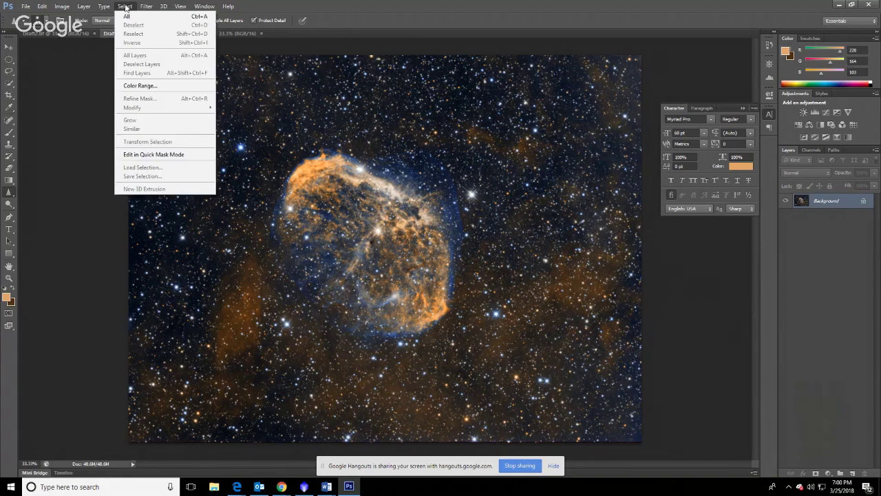
{"action": "left_click", "coordinate": [143, 86]}
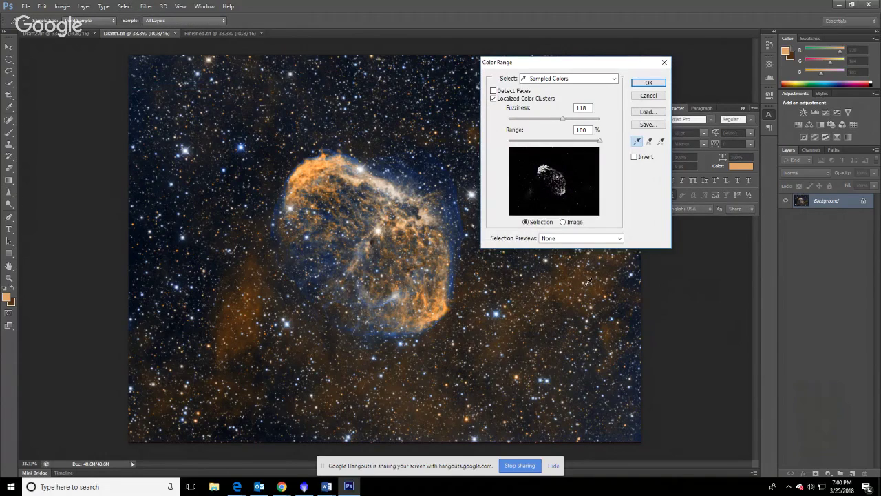
{"action": "left_click", "coordinate": [588, 282]}
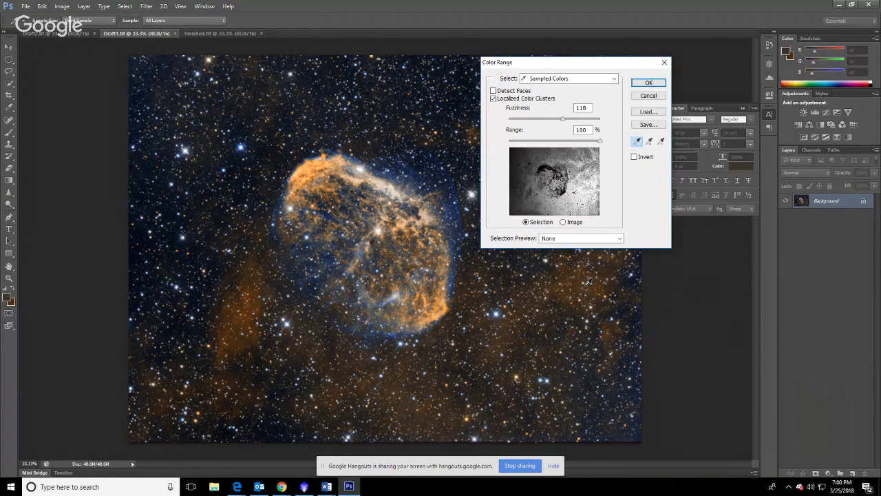
{"action": "left_click", "coordinate": [240, 297], "text": "shift"}
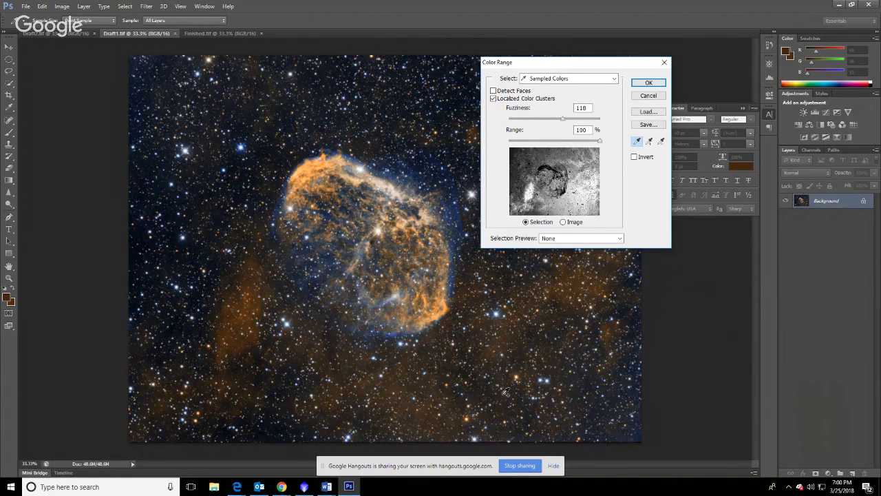
{"action": "left_click", "coordinate": [403, 382], "text": "shift"}
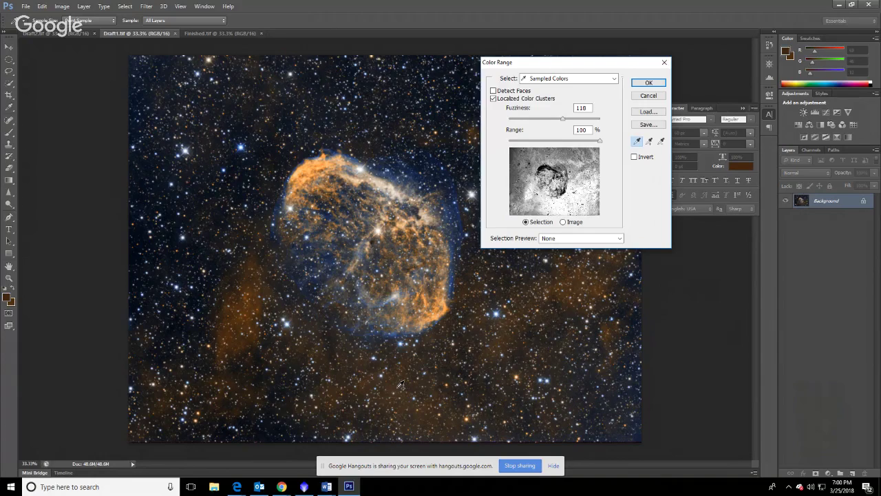
{"action": "left_click", "coordinate": [645, 84]}
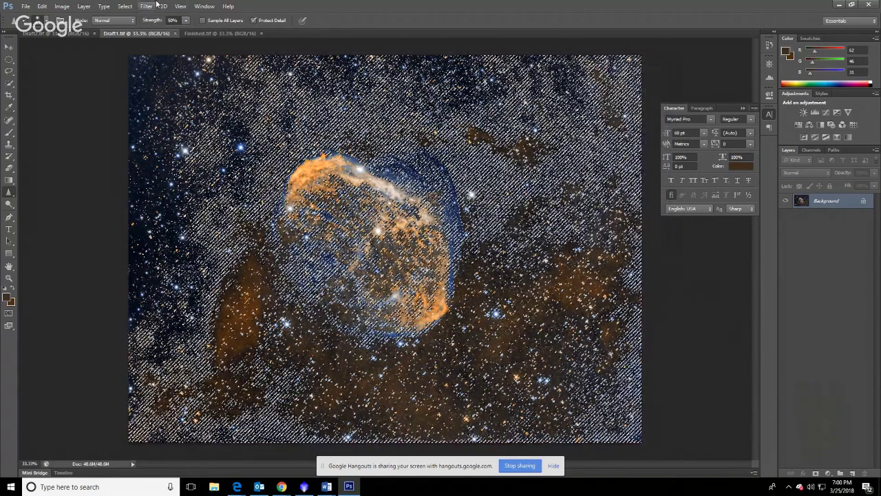
- Copy the selected background nebulosity and paste it as a new layer
{"action": "key", "text": "ctrl+d"}
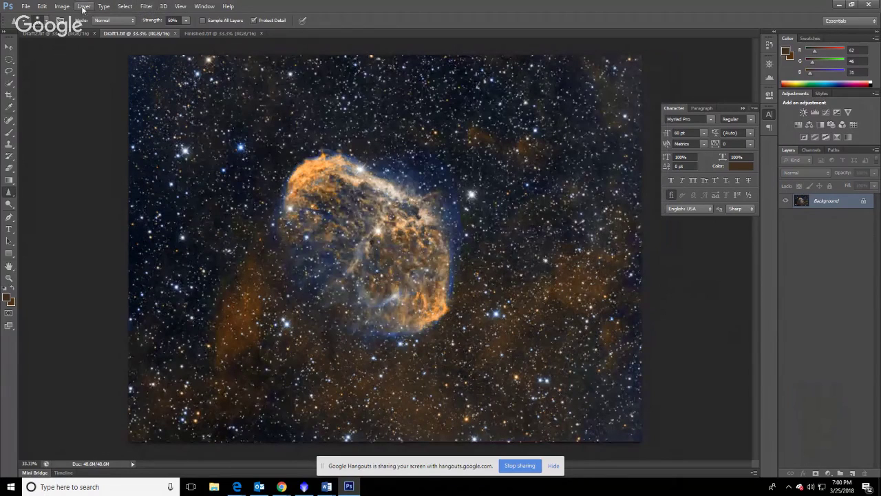
{"action": "left_click", "coordinate": [43, 8]}
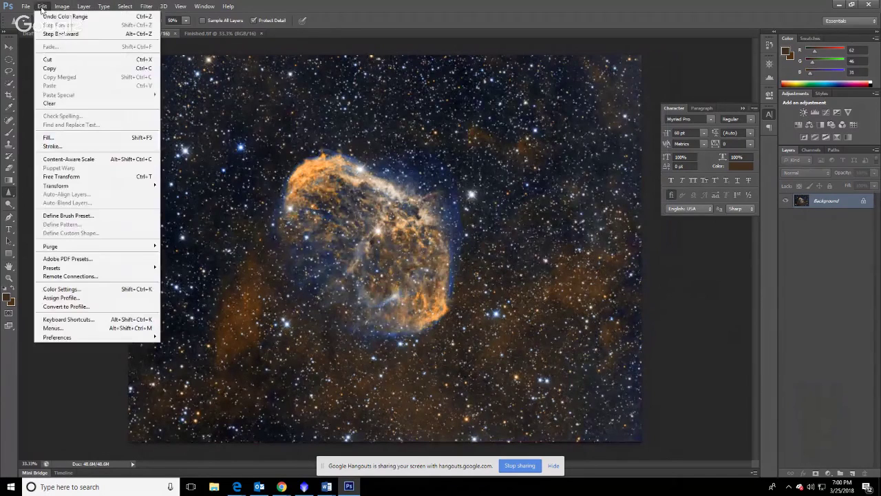
{"action": "left_click", "coordinate": [63, 69]}
{"action": "left_click", "coordinate": [42, 6]}
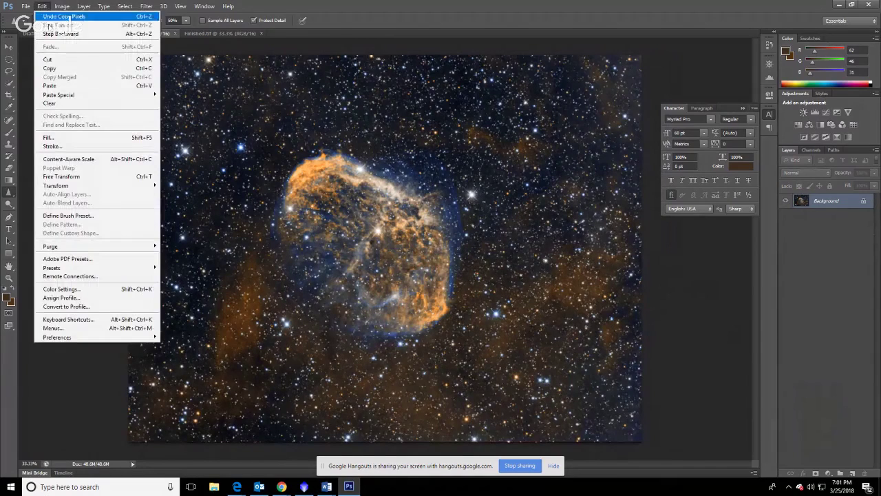
{"action": "left_click", "coordinate": [58, 87]}
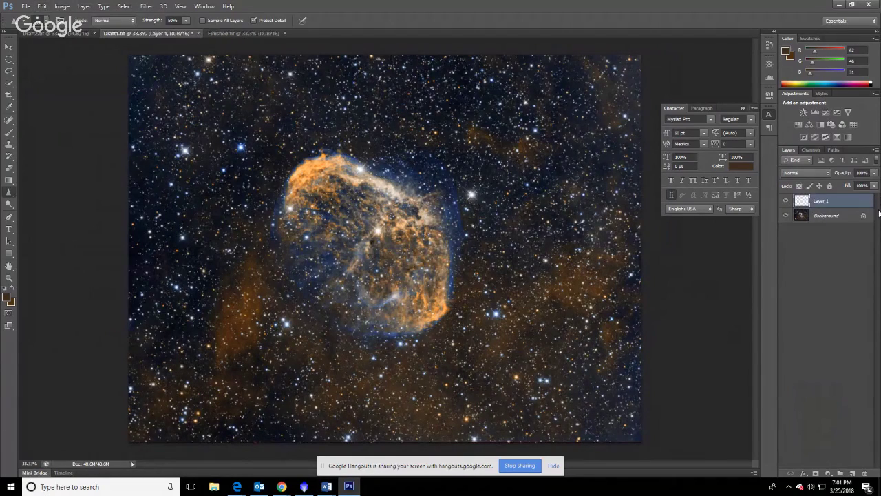
- Duplicate the Background layer and temporarily hide both background layers to view the pasted nebulosity on its own
{"action": "left_click_drag", "start_coordinate": [824, 436], "coordinate": [852, 473]}
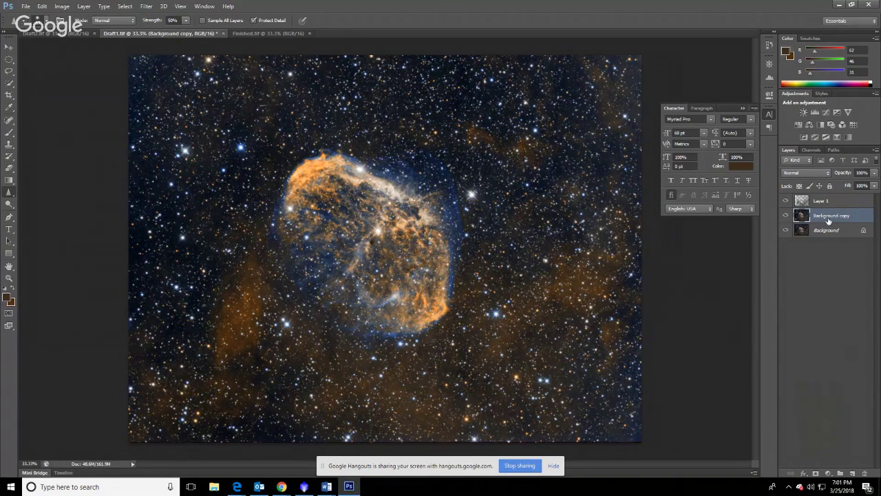
{"action": "left_click", "coordinate": [786, 215]}
{"action": "left_click", "coordinate": [785, 229]}
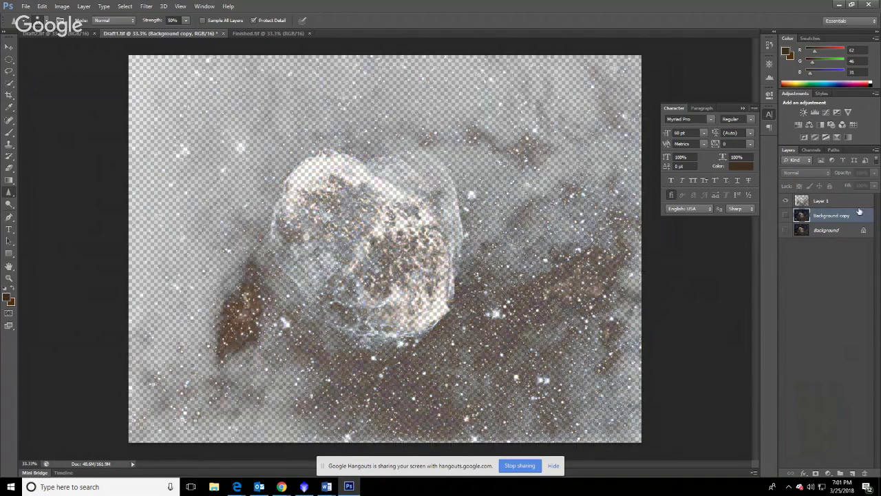
{"action": "left_click", "coordinate": [786, 217]}
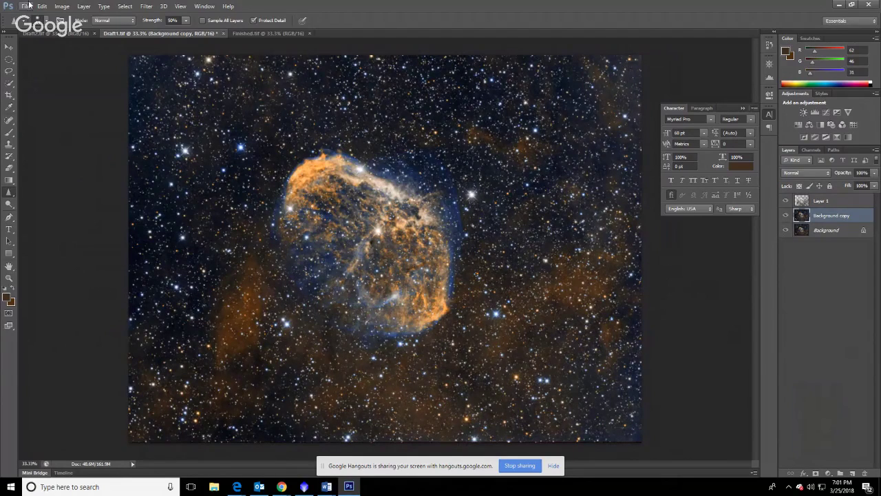
- Adjust Layer 1's midtones with Color Balance, setting cyan-red to +53 and yellow-blue to +11
{"action": "left_click", "coordinate": [828, 201]}
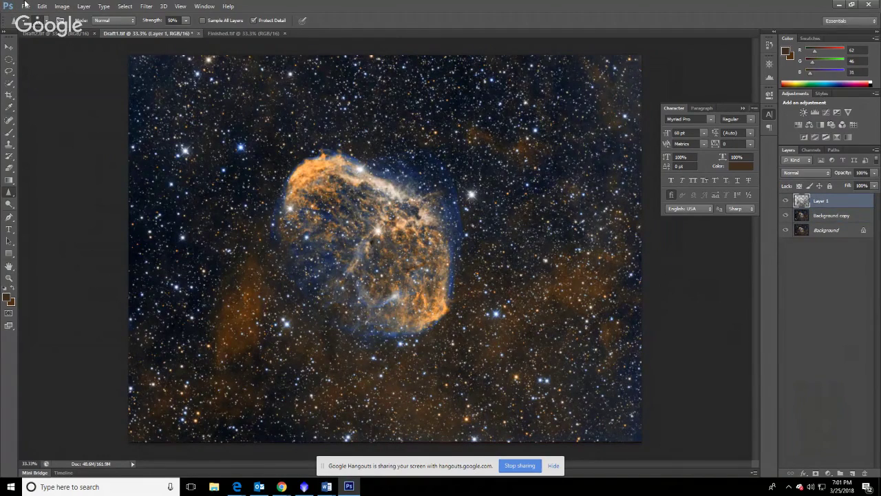
{"action": "left_click", "coordinate": [60, 7]}
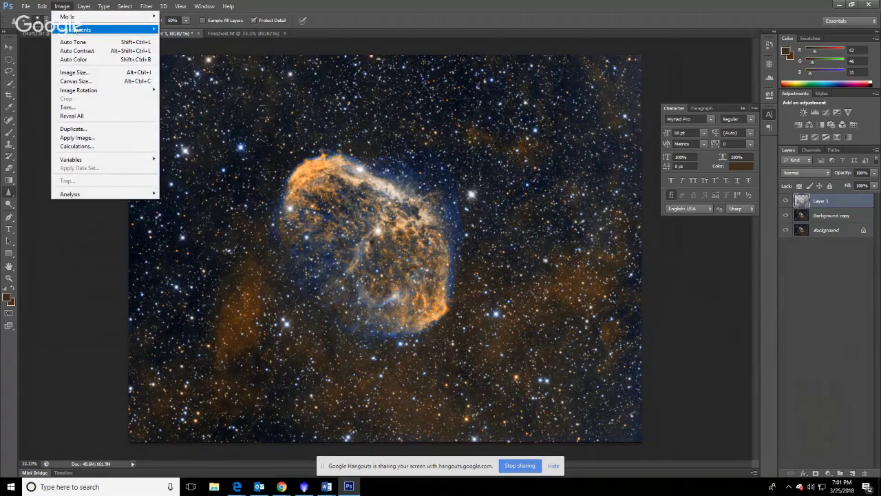
{"action": "mouse_move", "coordinate": [76, 30]}
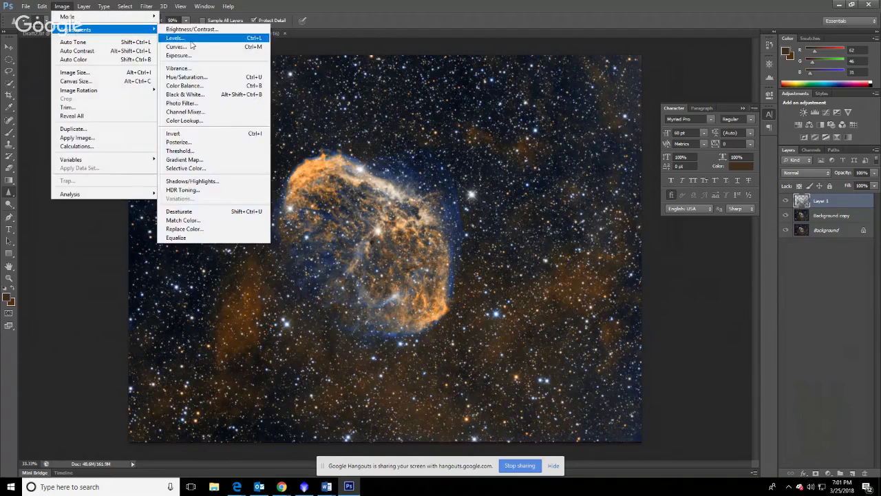
{"action": "left_click", "coordinate": [187, 85]}
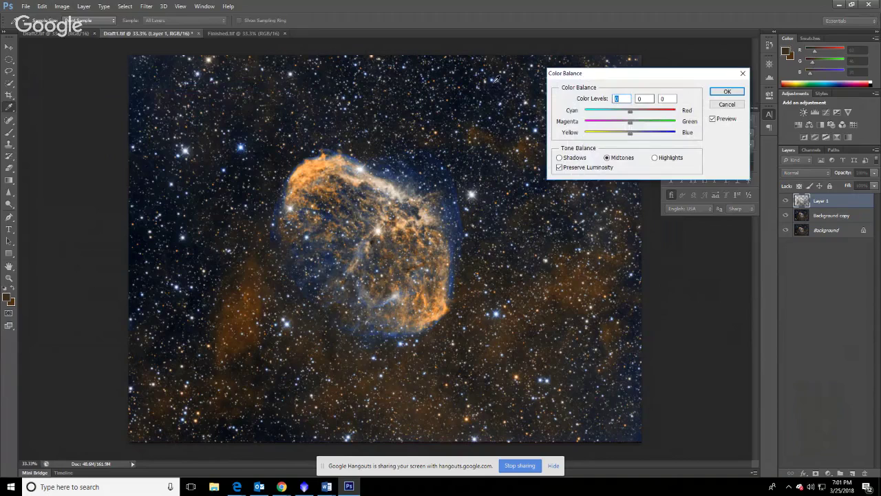
{"action": "left_click_drag", "start_coordinate": [631, 111], "coordinate": [655, 120]}
{"action": "left_click", "coordinate": [656, 115]}
{"action": "key", "text": "Down"}
{"action": "left_click_drag", "start_coordinate": [631, 134], "coordinate": [636, 138]}
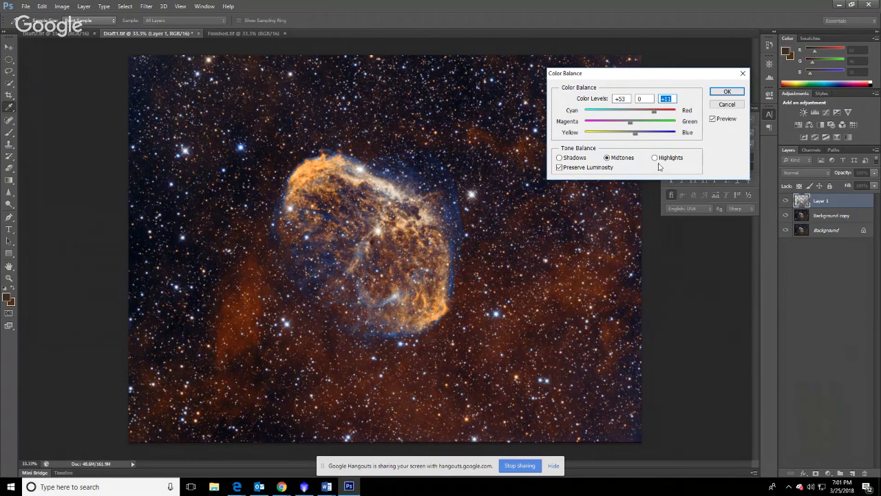
- Set the Color Balance highlights' cyan-red level to +9 and apply the adjustment to Layer 1
{"action": "left_click", "coordinate": [655, 158]}
{"action": "mouse_move", "coordinate": [631, 112]}
{"action": "left_mouse_down"}
{"action": "mouse_move", "coordinate": [646, 114]}
{"action": "mouse_move", "coordinate": [634, 120]}
{"action": "left_mouse_up"}
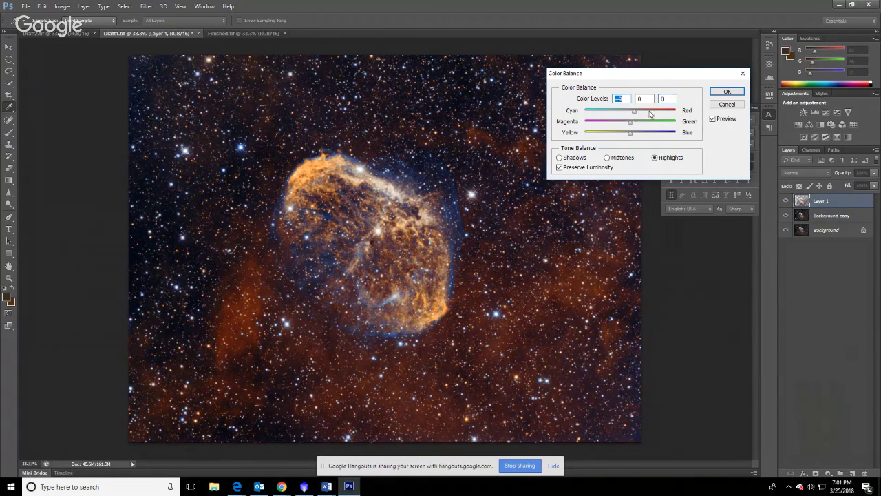
{"action": "left_click", "coordinate": [728, 92]}
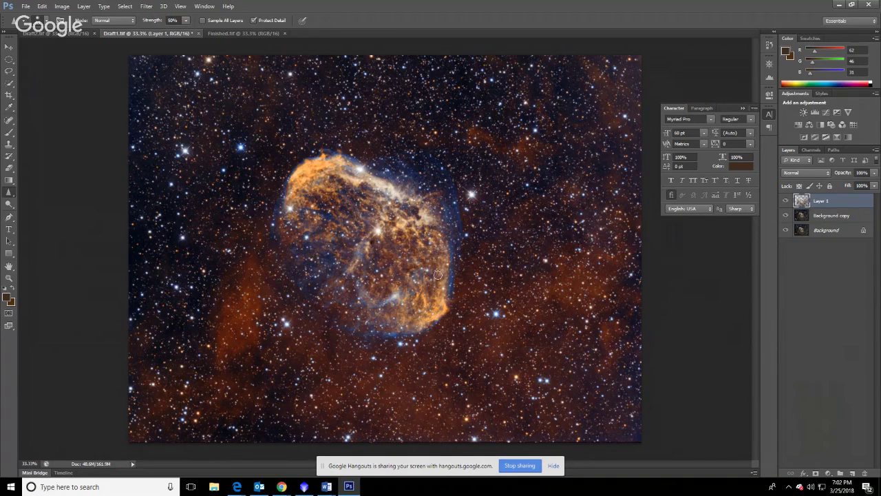
- Select the Crescent's bright orange and pale filaments on the Background copy layer by sampling them with Color Range
{"action": "left_click", "coordinate": [814, 216]}
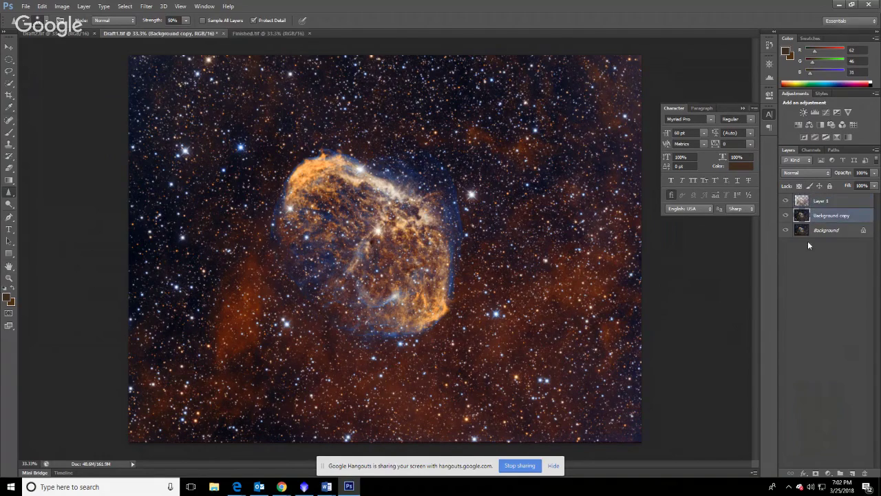
{"action": "left_click", "coordinate": [125, 7]}
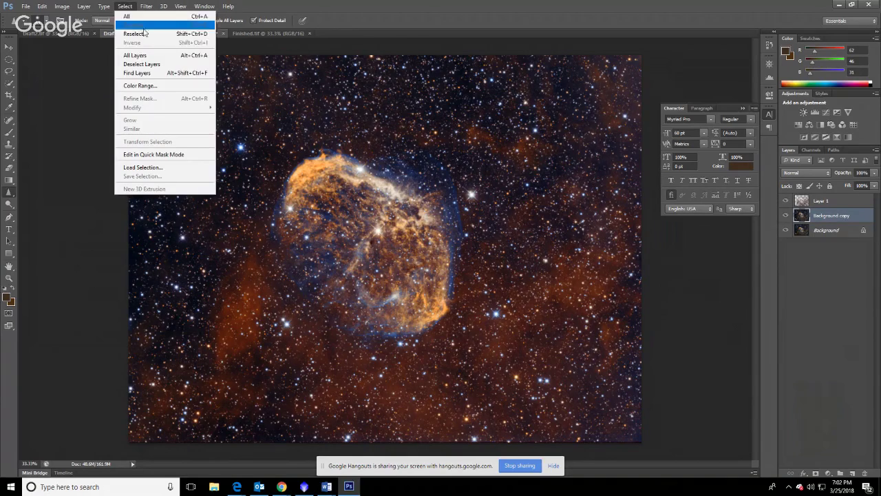
{"action": "left_click", "coordinate": [143, 86]}
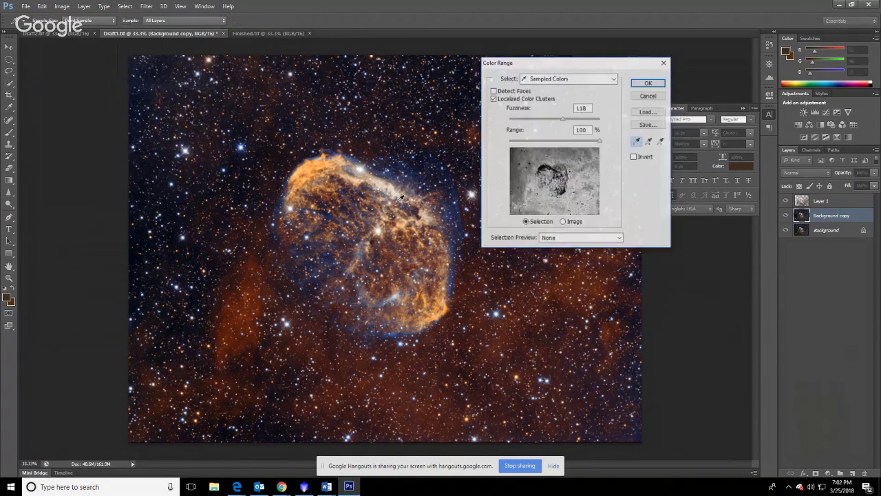
{"action": "left_click", "coordinate": [316, 174]}
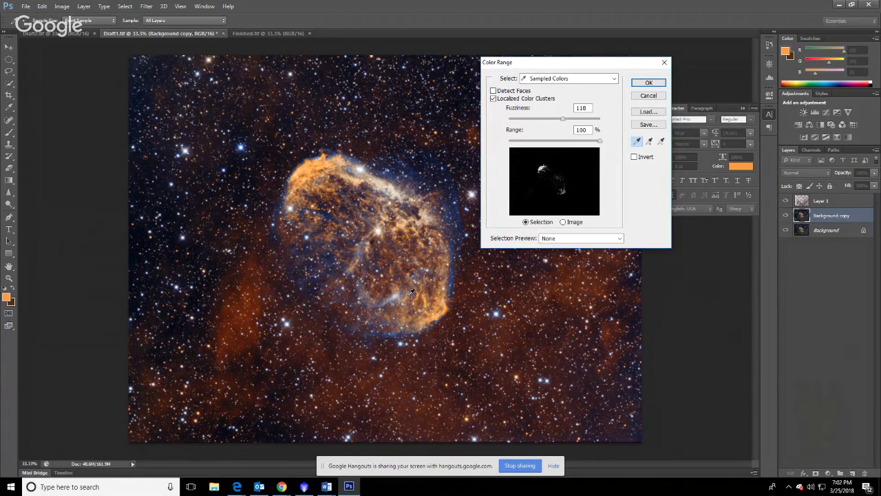
{"action": "left_click", "coordinate": [440, 303]}
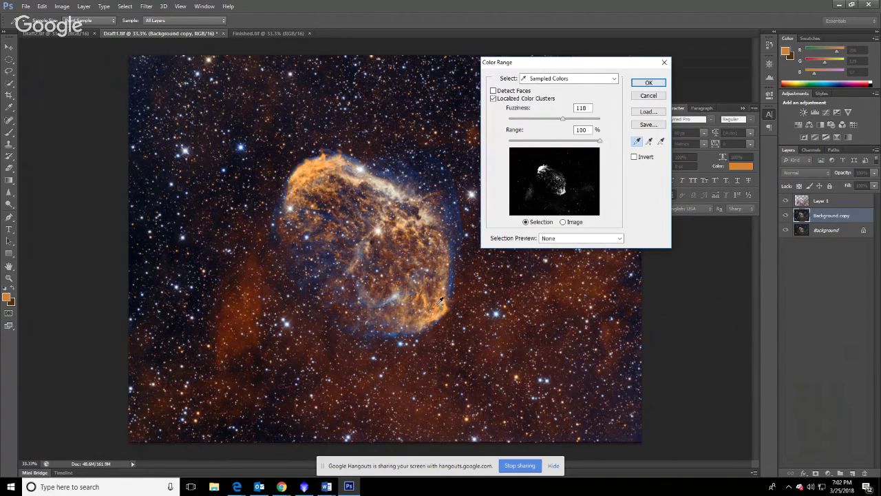
{"action": "left_click", "coordinate": [407, 219]}
{"action": "left_click", "coordinate": [391, 186]}
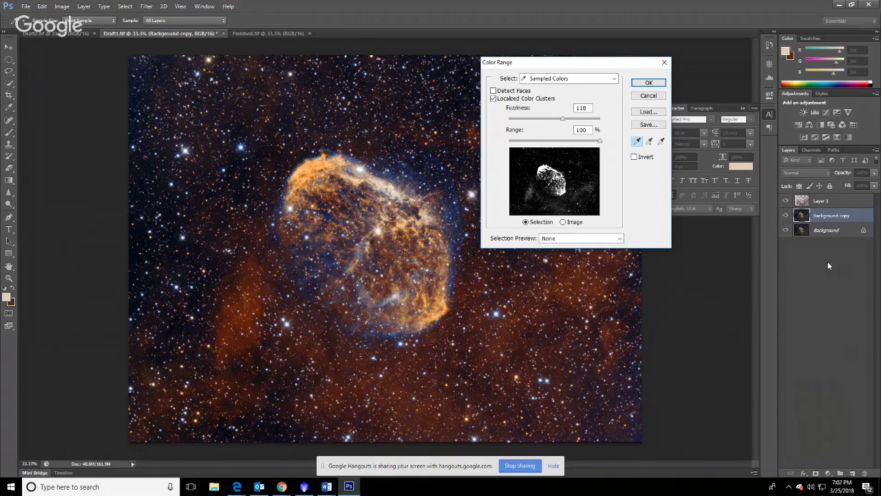
{"action": "left_click", "coordinate": [649, 83]}
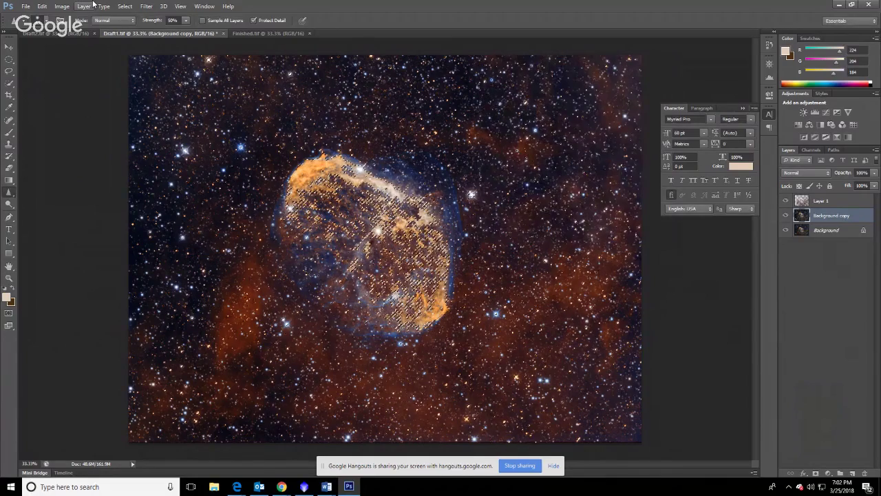
- Copy the selected filaments to a new layer and move it above Layer 1
{"action": "left_click", "coordinate": [42, 6]}
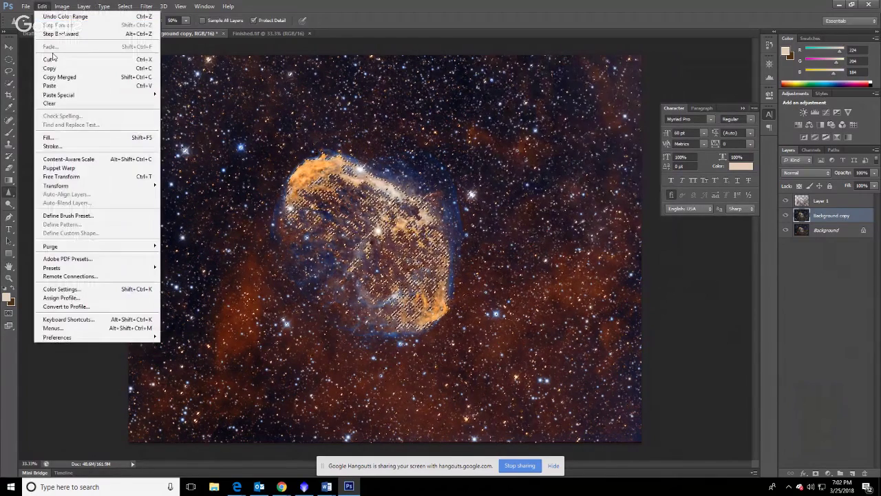
{"action": "left_click", "coordinate": [69, 68]}
{"action": "left_click", "coordinate": [42, 6]}
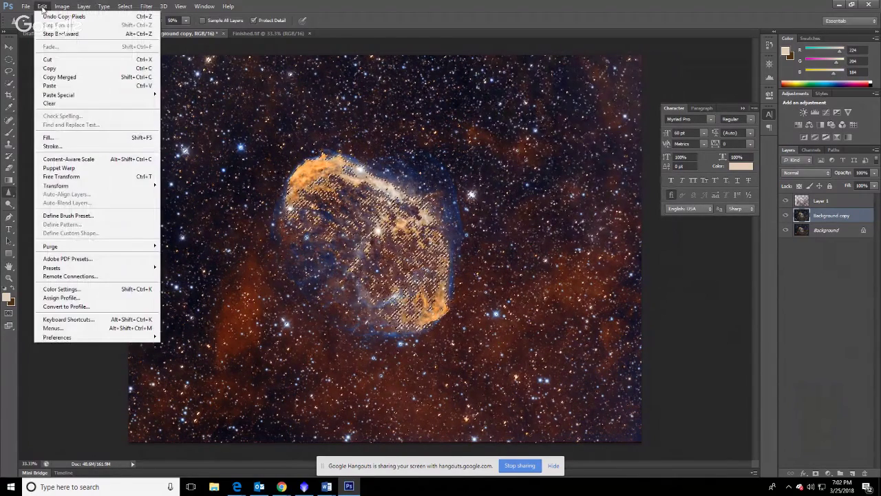
{"action": "left_click", "coordinate": [51, 87]}
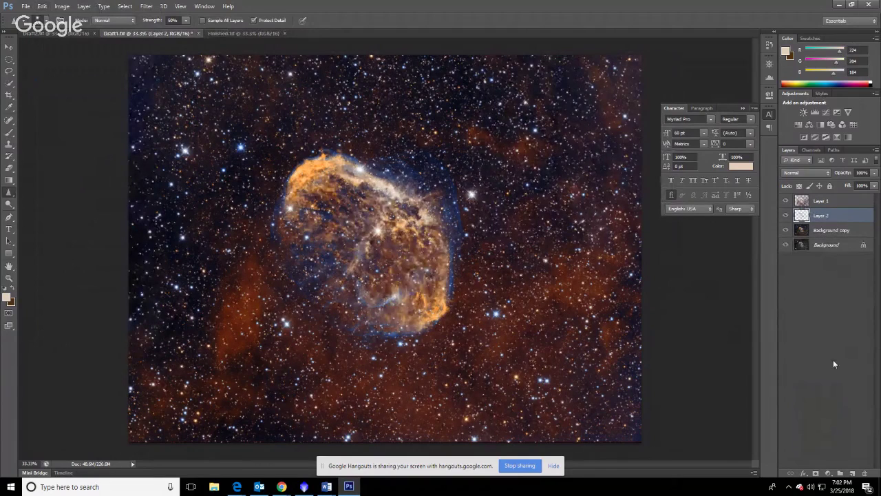
{"action": "left_click_drag", "start_coordinate": [814, 219], "coordinate": [808, 198]}
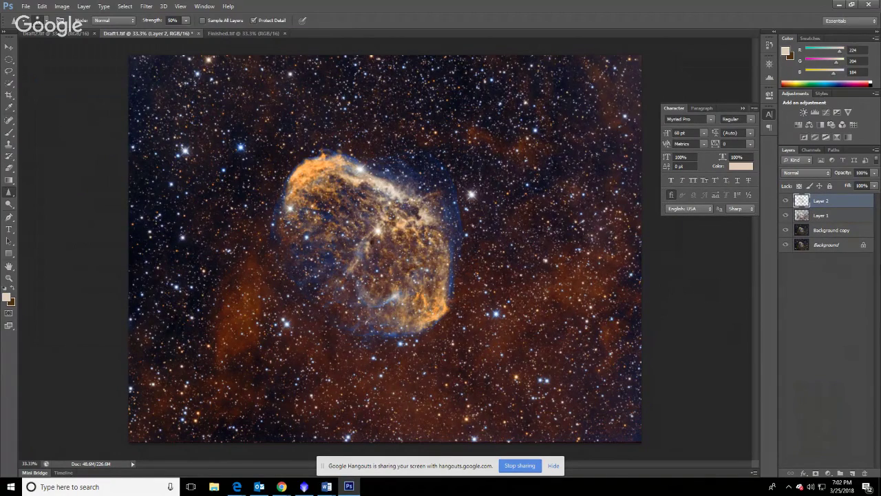
- Duplicate Layer 2 in the Draft1 document
{"action": "left_click_drag", "start_coordinate": [836, 203], "coordinate": [855, 473]}
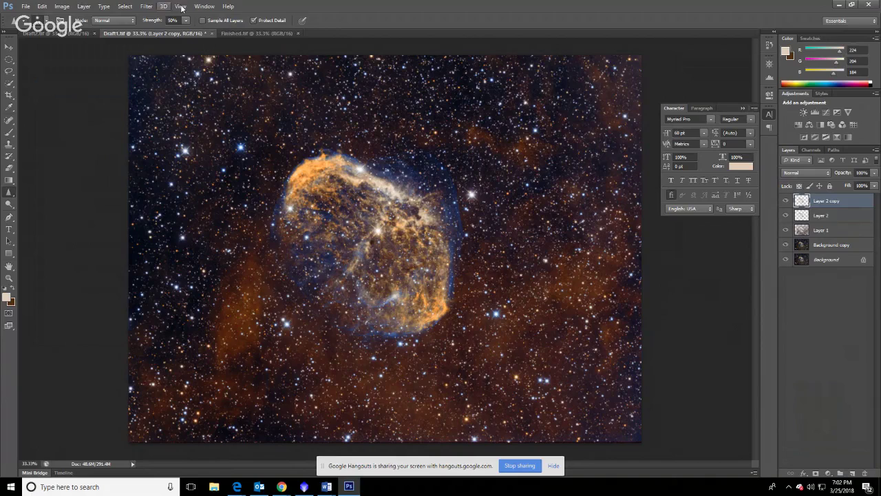
{"action": "left_click", "coordinate": [147, 7]}
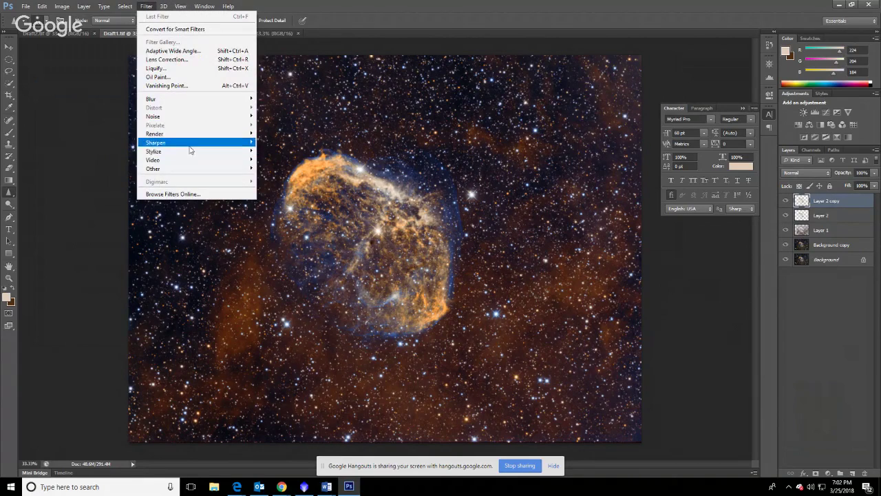
{"action": "mouse_move", "coordinate": [186, 170]}
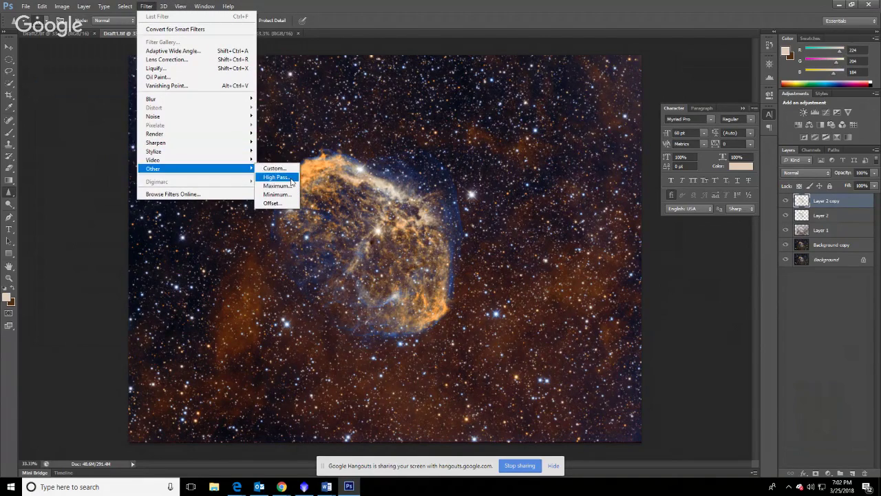
{"action": "left_click", "coordinate": [289, 179]}
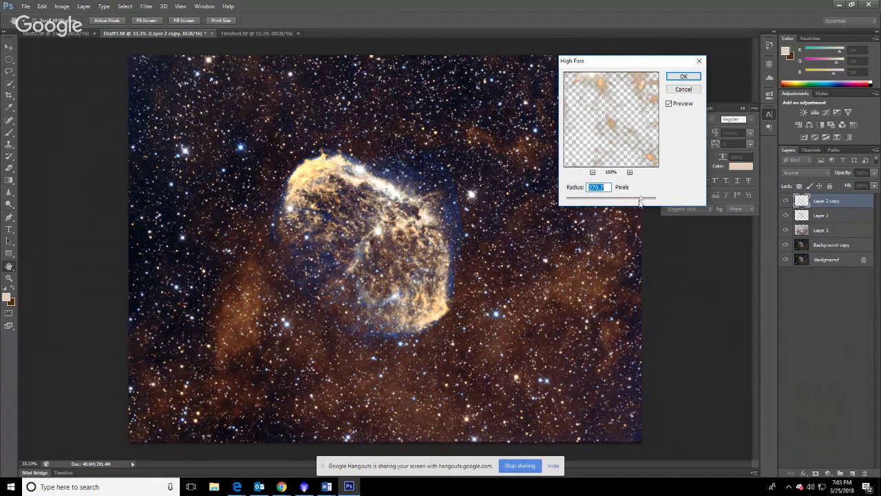
{"action": "left_click_drag", "start_coordinate": [641, 201], "coordinate": [603, 203]}
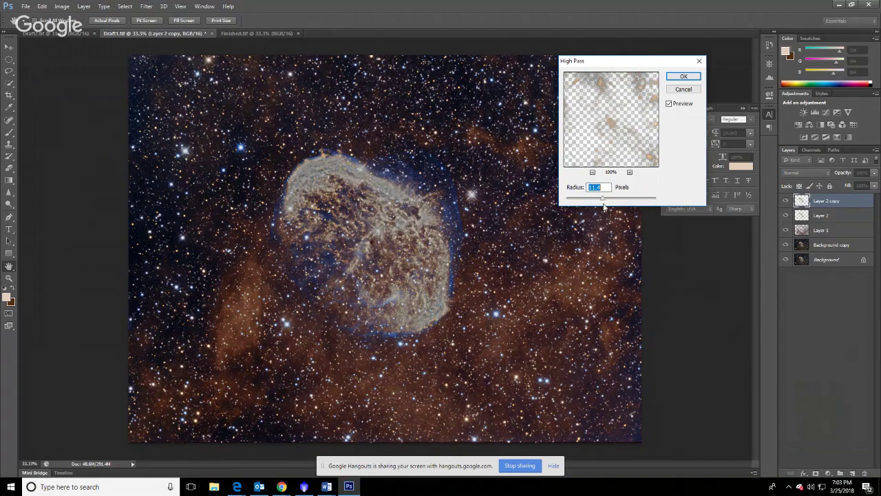
{"action": "left_click", "coordinate": [699, 60]}
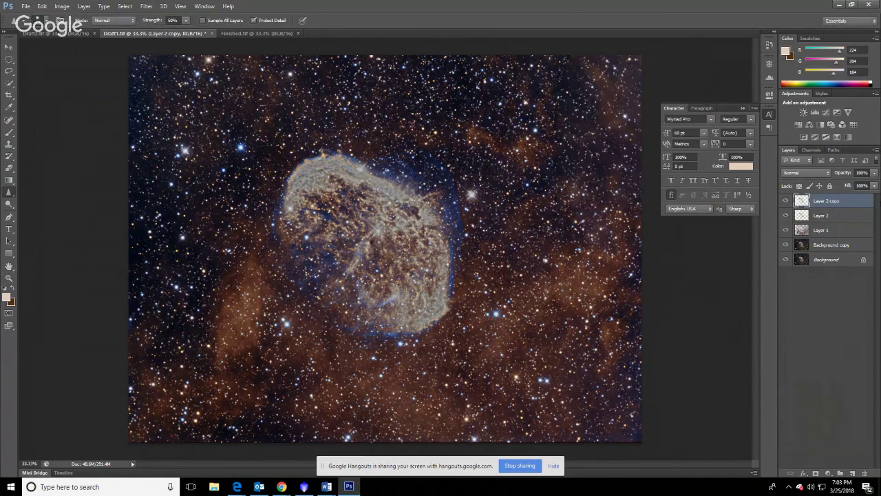
- Set Layer 2 copy's blend mode to Soft Light and apply a High Pass filter with a 4.8-pixel radius
{"action": "left_click", "coordinate": [828, 172]}
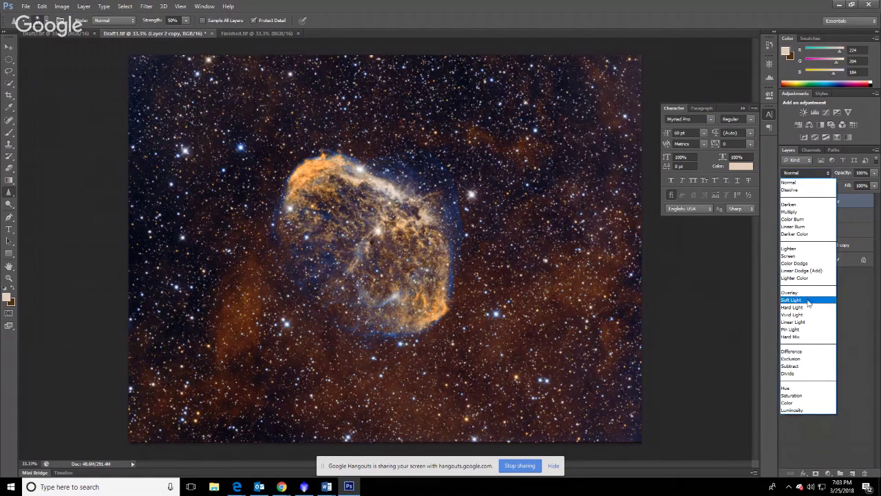
{"action": "left_click", "coordinate": [806, 300]}
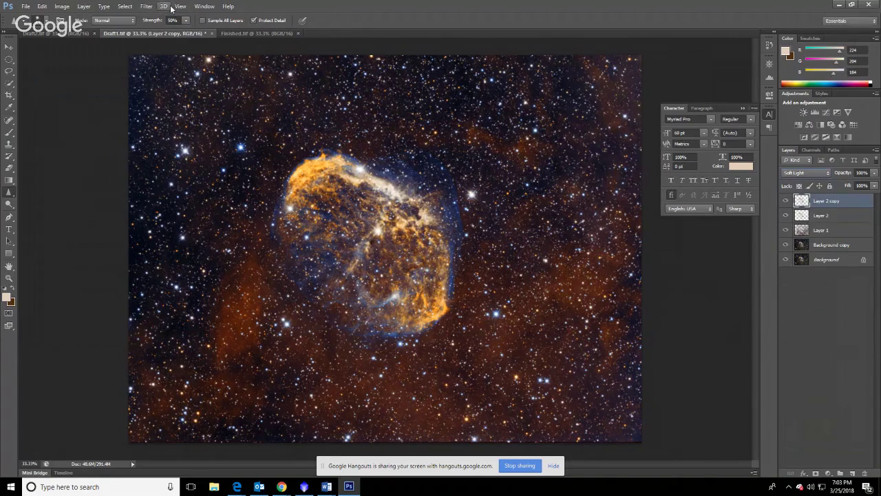
{"action": "left_click", "coordinate": [145, 6]}
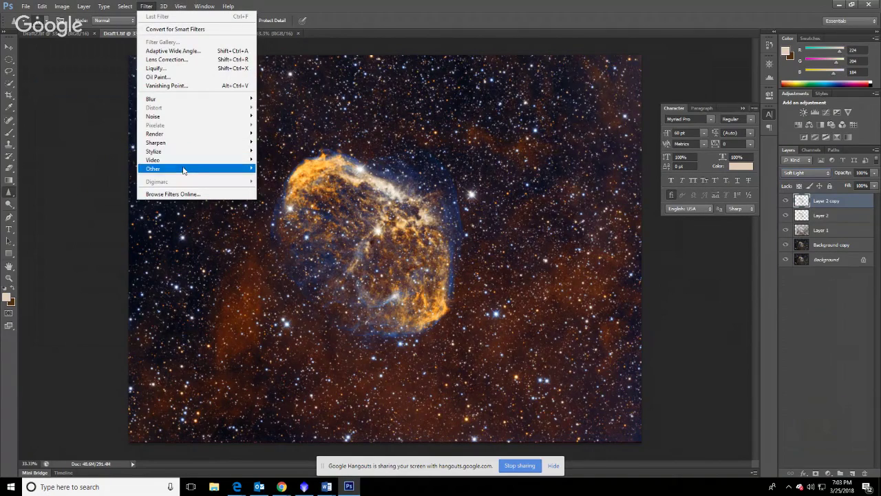
{"action": "mouse_move", "coordinate": [185, 170]}
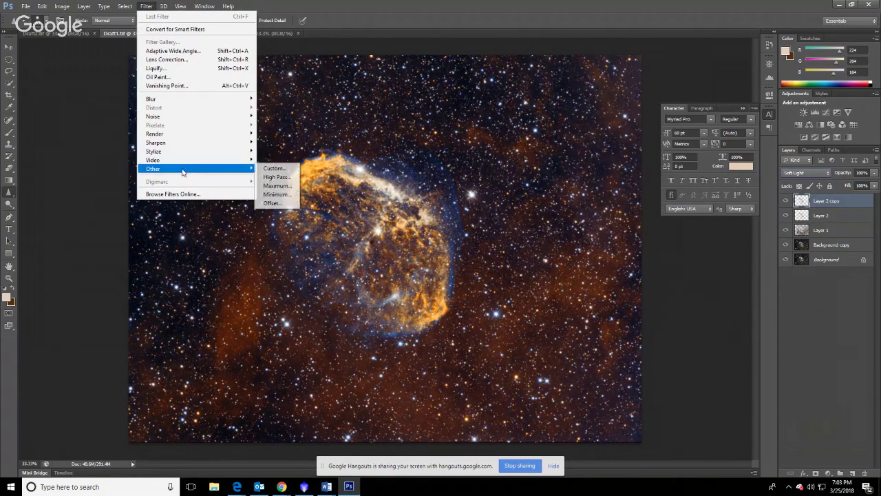
{"action": "left_click", "coordinate": [285, 178]}
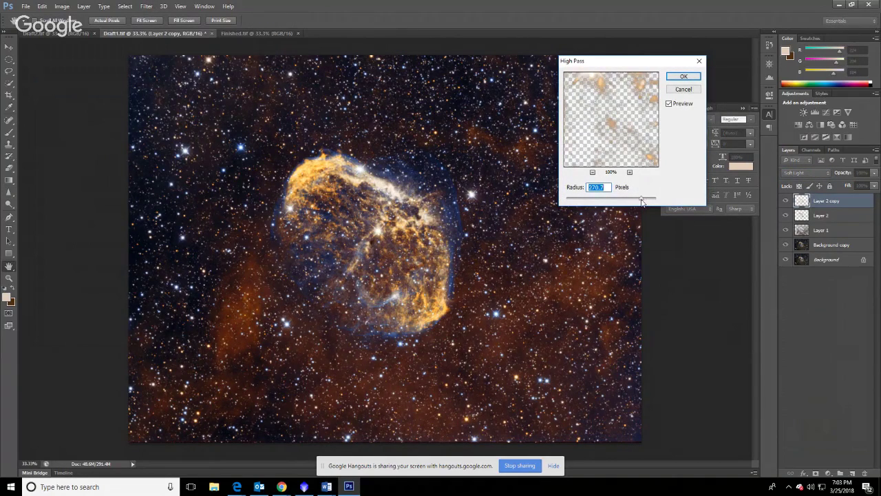
{"action": "left_click_drag", "start_coordinate": [642, 200], "coordinate": [590, 202]}
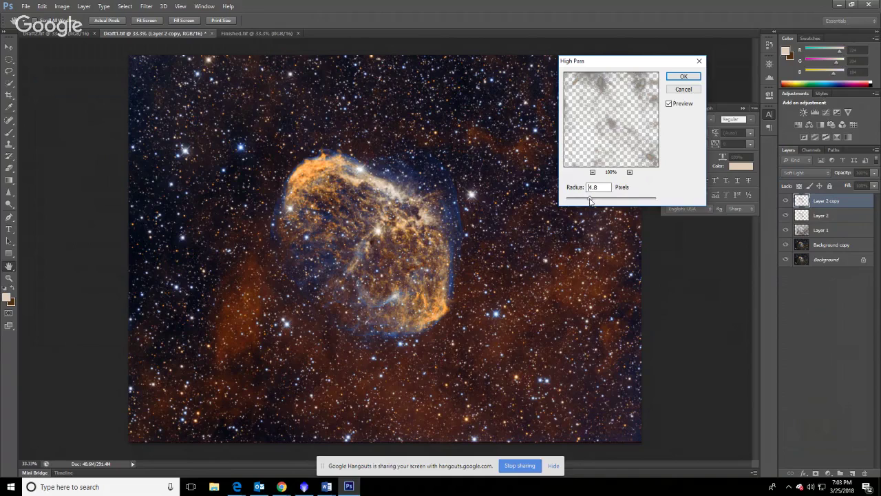
{"action": "left_click", "coordinate": [692, 77]}
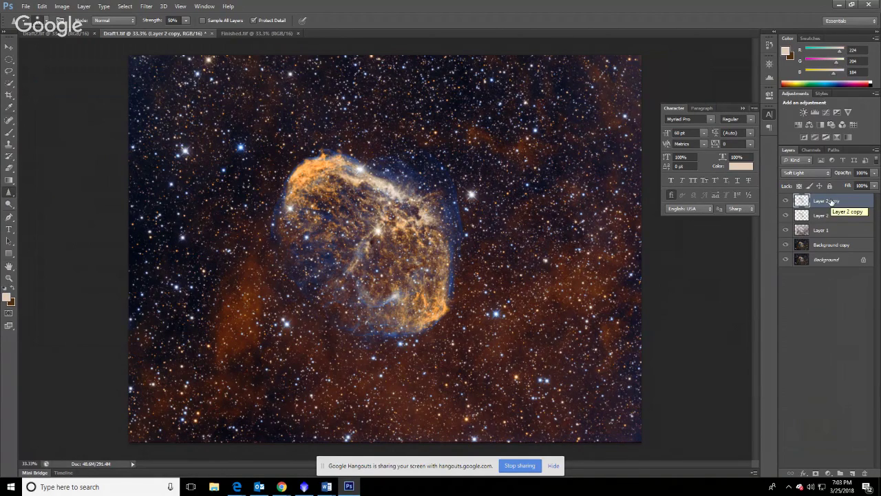
- Choose the Sharpen tool for local sharpening of Layer 2 copy
{"action": "left_click", "coordinate": [14, 198]}
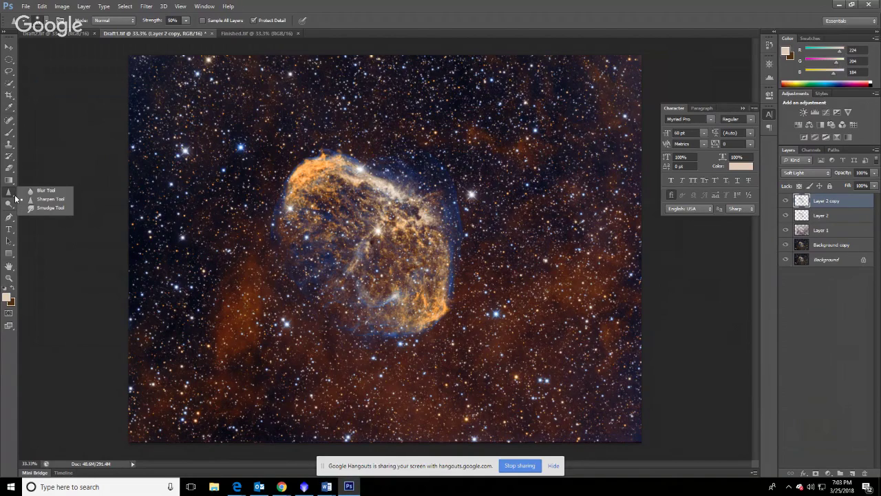
{"action": "left_click", "coordinate": [34, 199]}
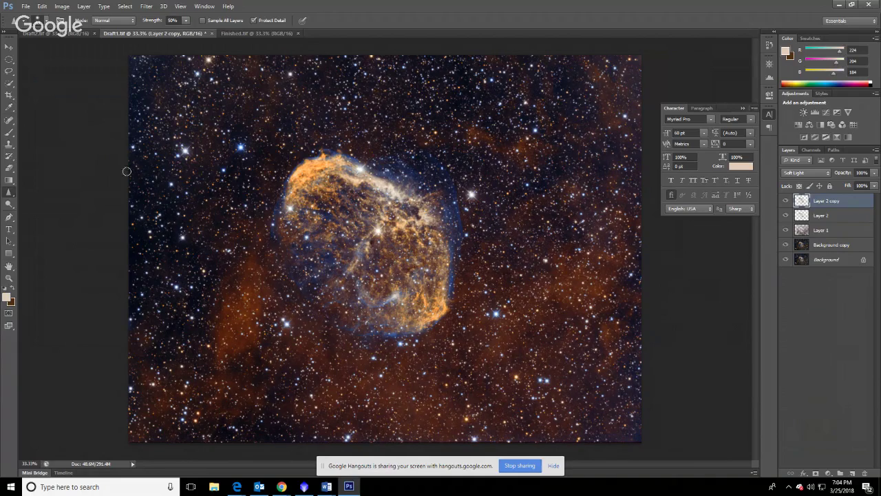
- Switch to PixInsight to view the finished Crescent Nebula image, and minimize its window
{"action": "left_click", "coordinate": [303, 487]}
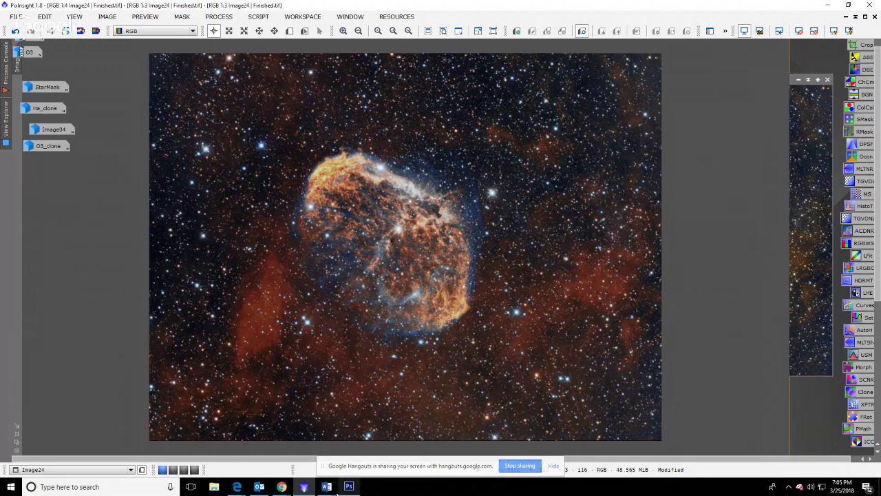
{"action": "left_click", "coordinate": [824, 5]}
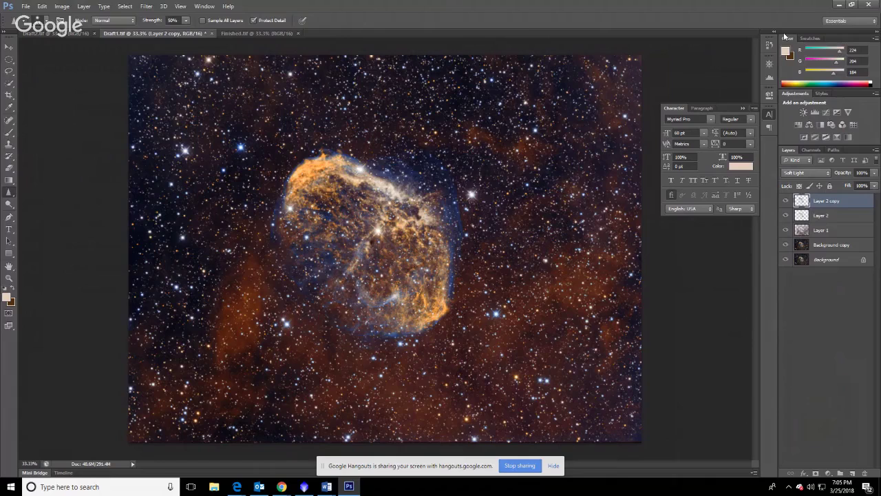
- Minimize Photoshop and stop the screen share in Google Hangouts
{"action": "left_click", "coordinate": [837, 5]}
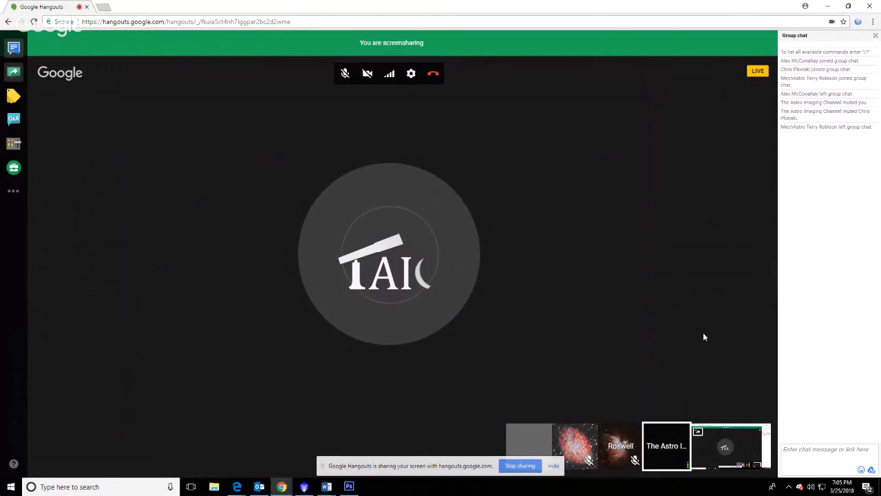
{"action": "left_click", "coordinate": [523, 464]}
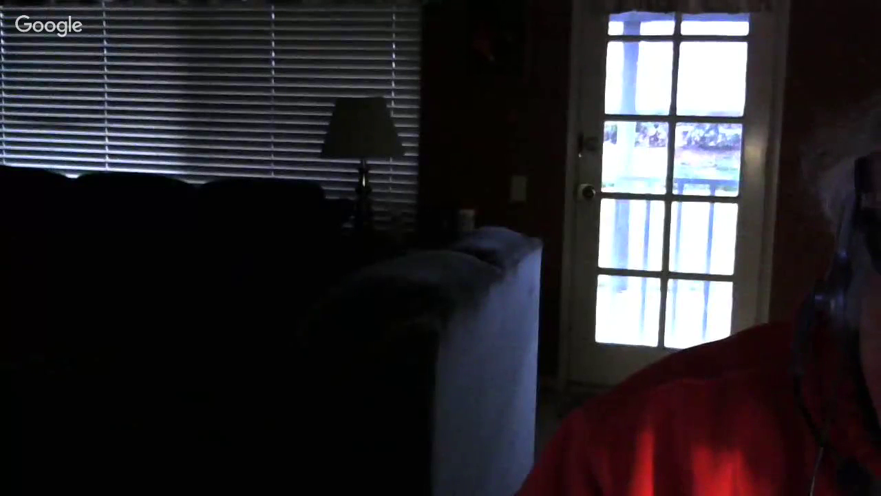
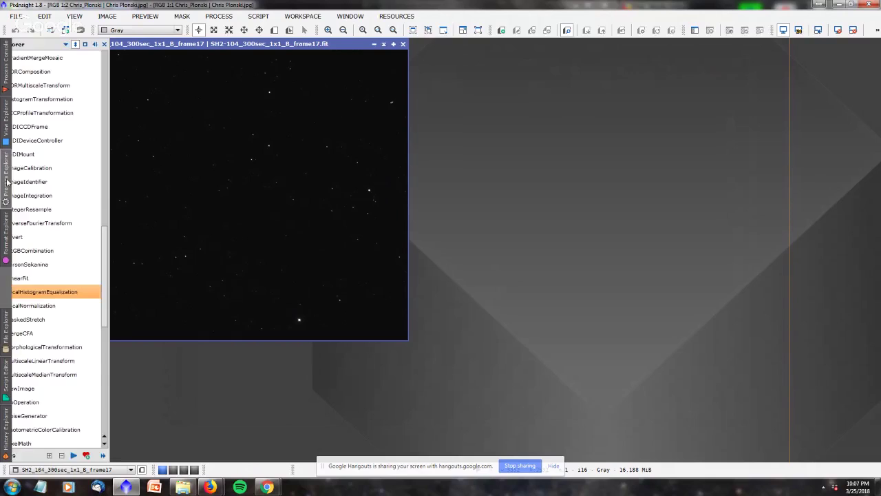
- Open the FITSHeader process and load the SH2_104_300sec_1x1_B_frame17 view into it
{"action": "scroll", "coordinate": [80, 203], "scroll_direction": "up", "scroll_amount": 3}
{"action": "scroll", "coordinate": [82, 199], "scroll_direction": "up", "scroll_amount": 2}
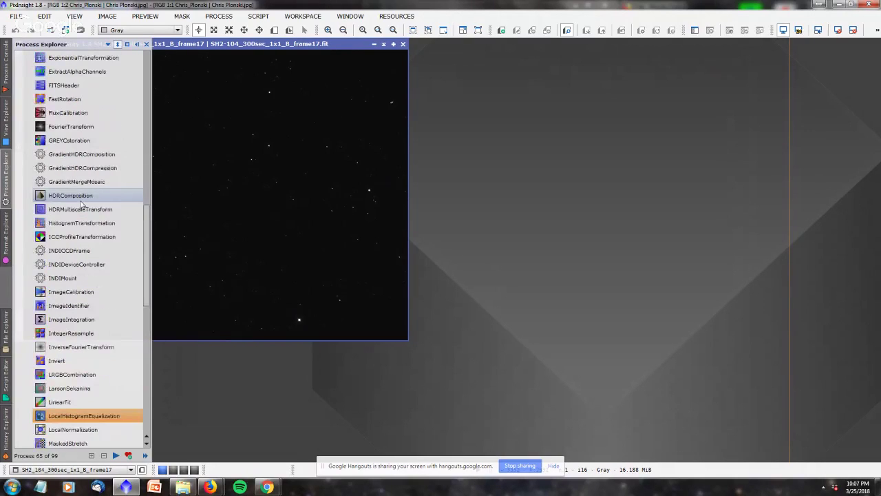
{"action": "double_click", "coordinate": [65, 125]}
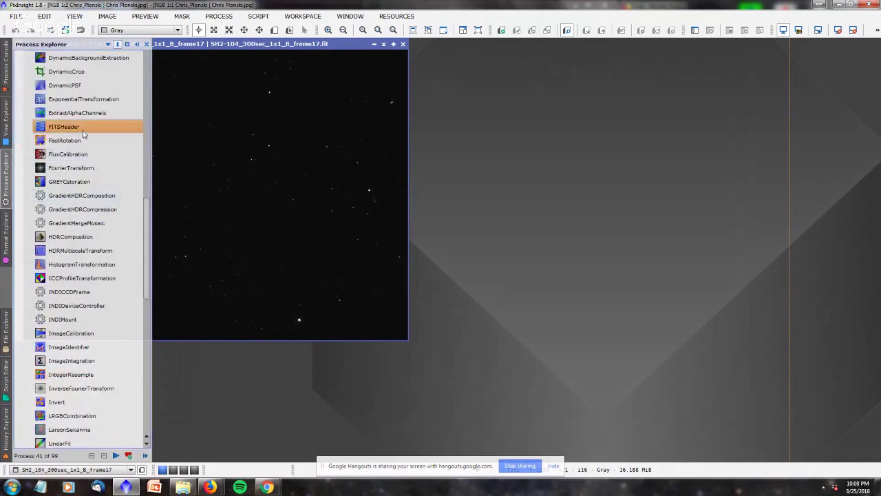
{"action": "left_click_drag", "start_coordinate": [535, 118], "coordinate": [514, 88]}
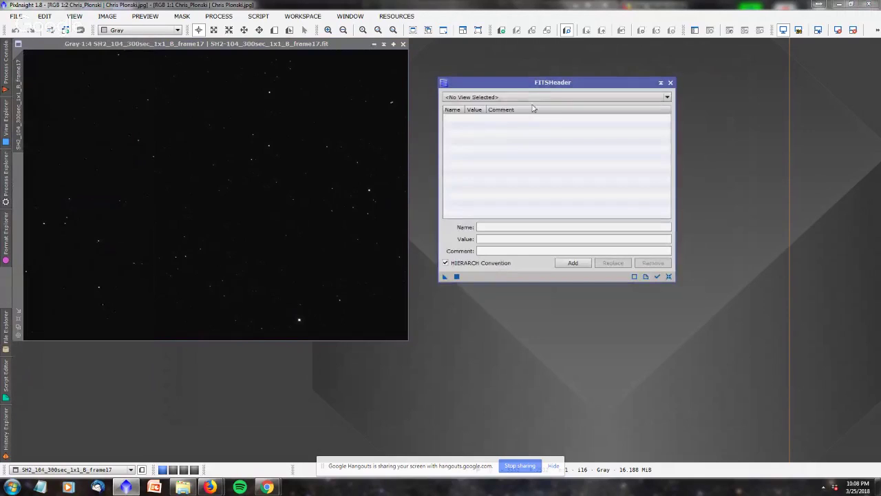
{"action": "left_click", "coordinate": [523, 97]}
{"action": "left_click", "coordinate": [494, 169]}
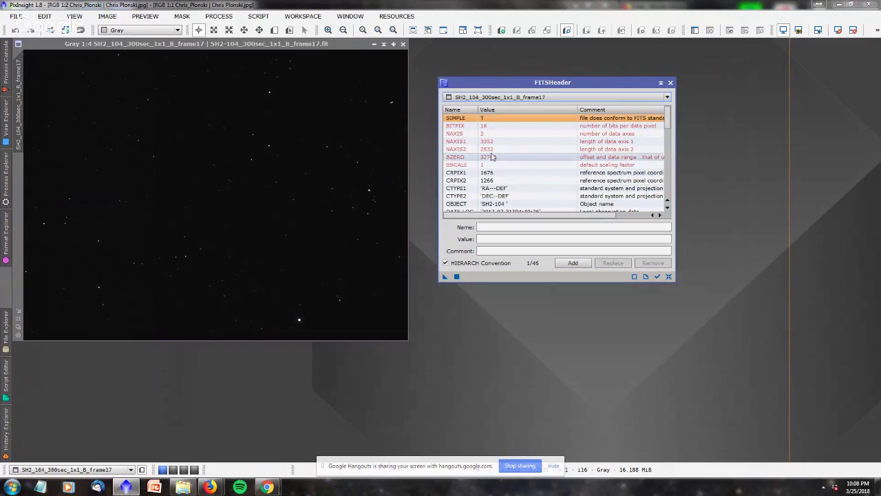
- Enter DARK as the value of the IMAGETYP keyword in the FITS header
{"action": "scroll", "coordinate": [522, 177], "scroll_direction": "down", "scroll_amount": 1}
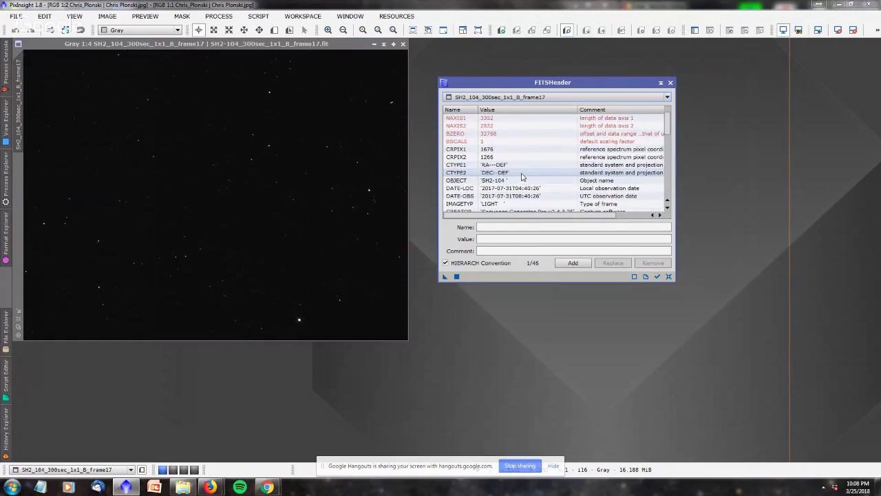
{"action": "left_click", "coordinate": [497, 205]}
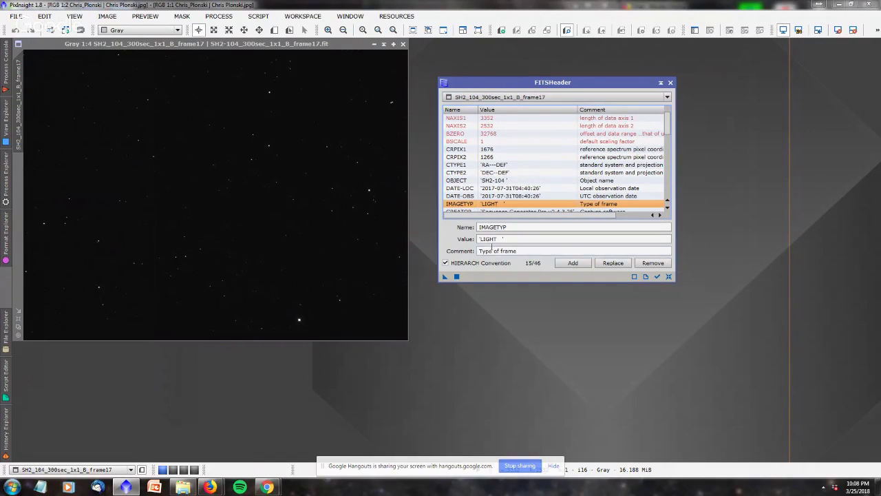
{"action": "left_click", "coordinate": [500, 239]}
{"action": "left_click_drag", "start_coordinate": [500, 239], "coordinate": [480, 239]}
{"action": "left_click", "coordinate": [492, 239]}
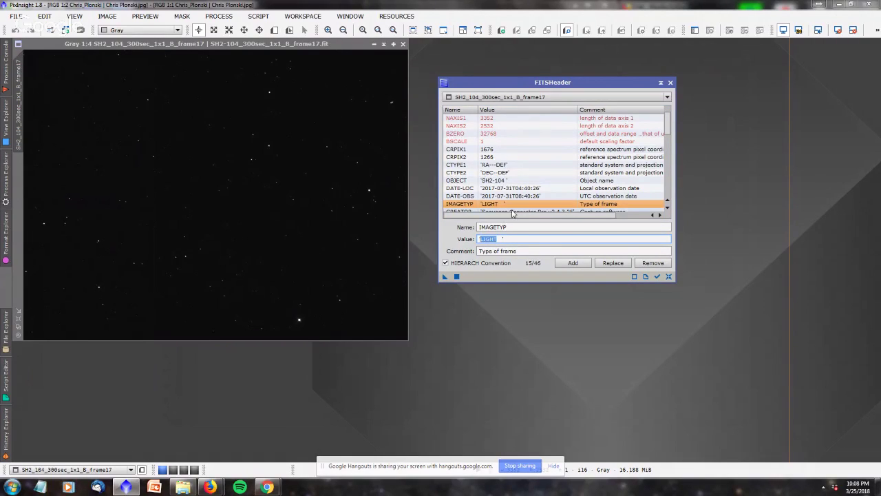
{"action": "type", "text": "'DARK"}
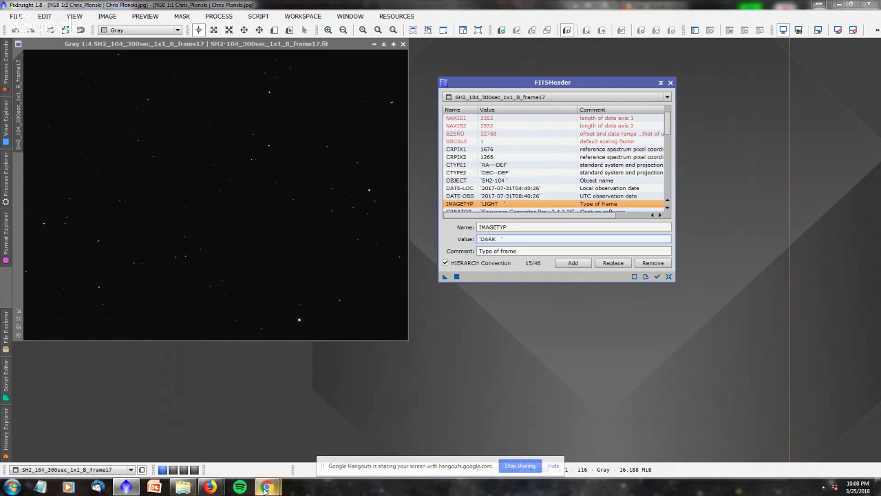
- Switch to the Google Hangouts call window in Chrome
{"action": "mouse_move", "coordinate": [267, 486]}
{"action": "left_click", "coordinate": [223, 410]}
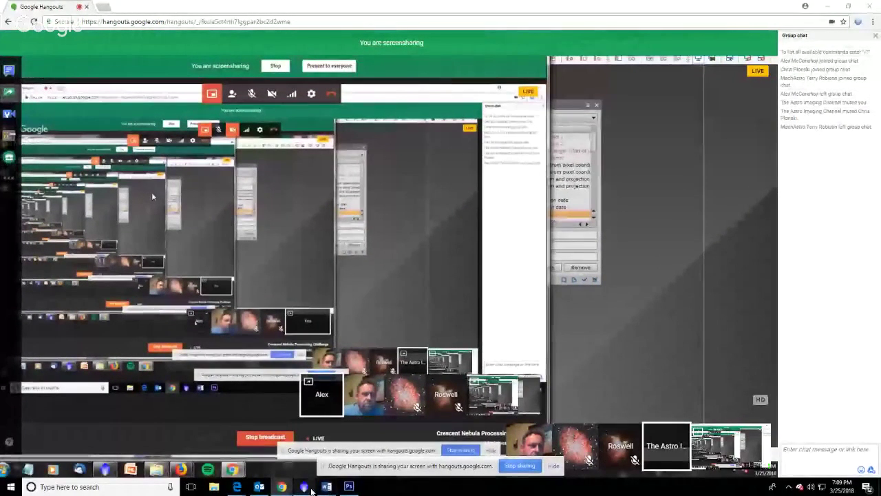
- Switch to PixInsight and open the BatchPreprocessing script
{"action": "left_click", "coordinate": [303, 487]}
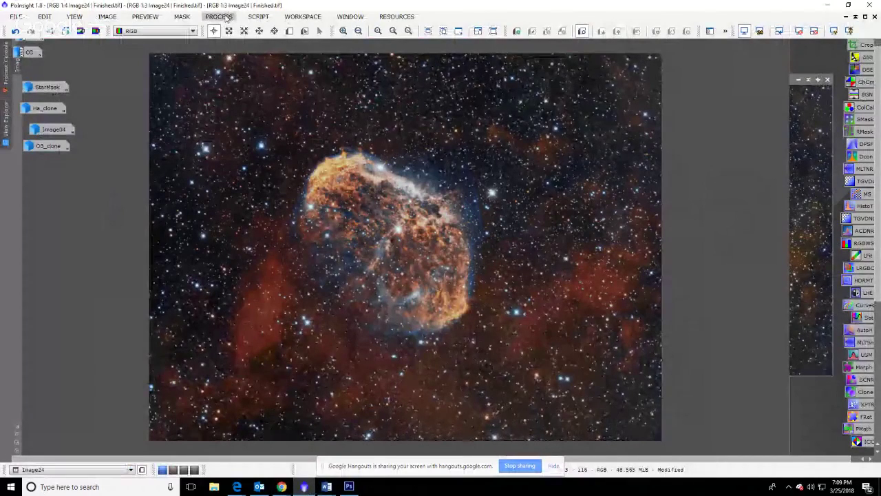
{"action": "left_click", "coordinate": [259, 16]}
{"action": "mouse_move", "coordinate": [261, 30]}
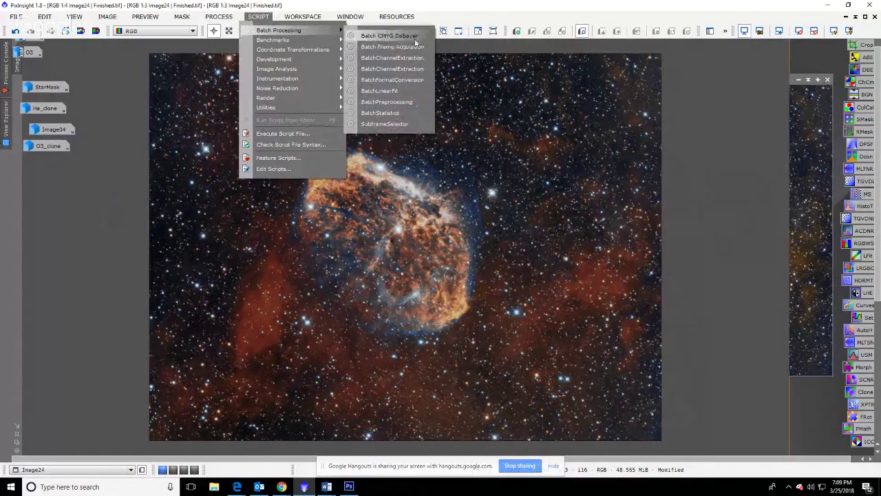
{"action": "left_click", "coordinate": [402, 103]}
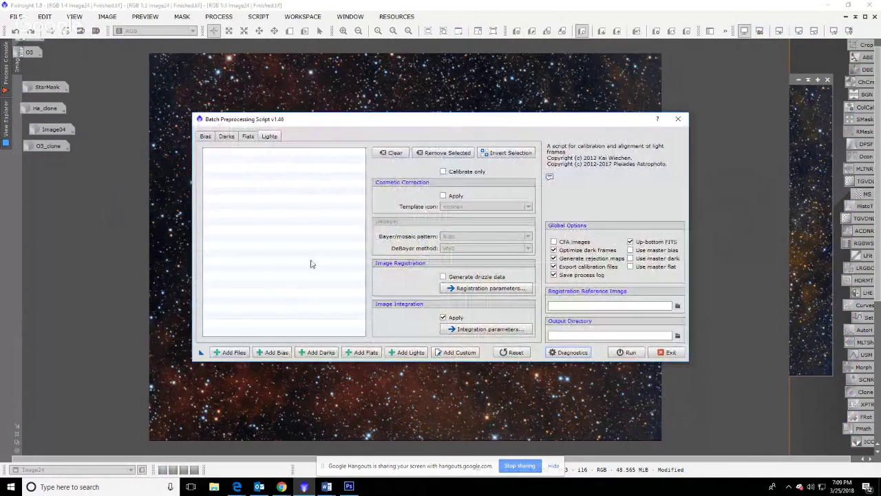
- Add the NGC 2403 Spiral flatsFlat2x2Lum2.05sec files numbered 7 to 11 as bias frames
{"action": "left_click", "coordinate": [275, 352]}
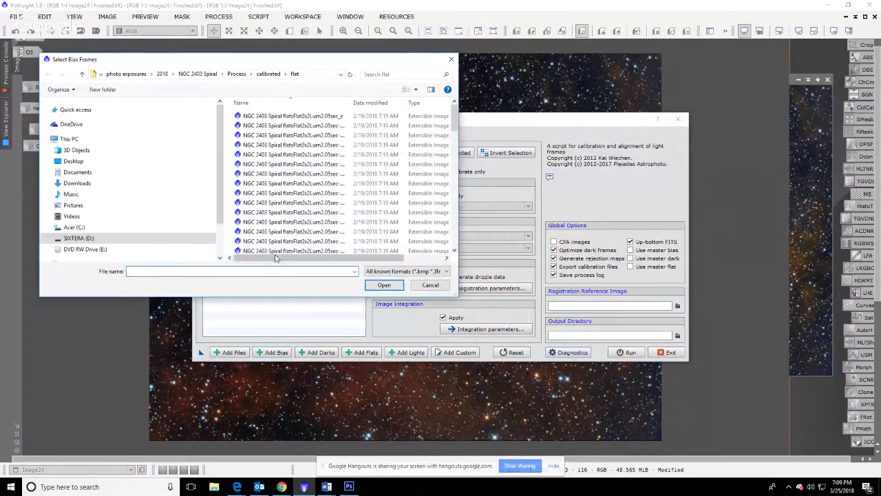
{"action": "left_click", "coordinate": [290, 183]}
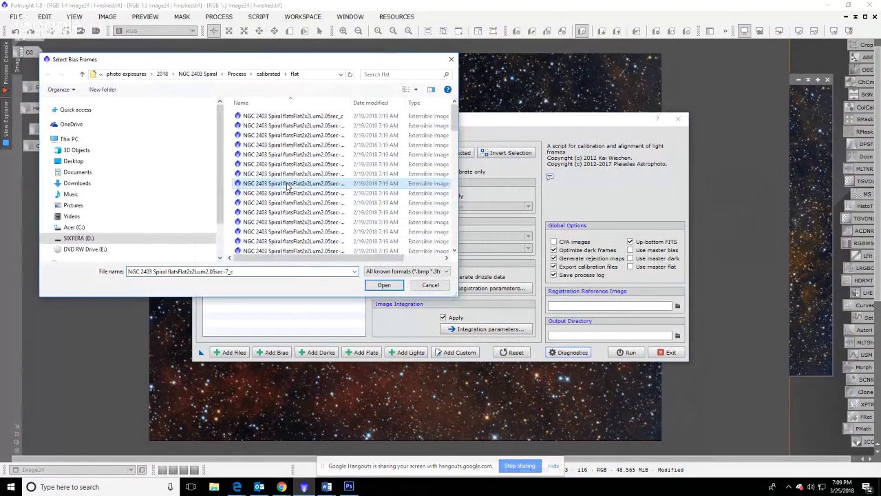
{"action": "left_click", "coordinate": [282, 224], "text": "shift"}
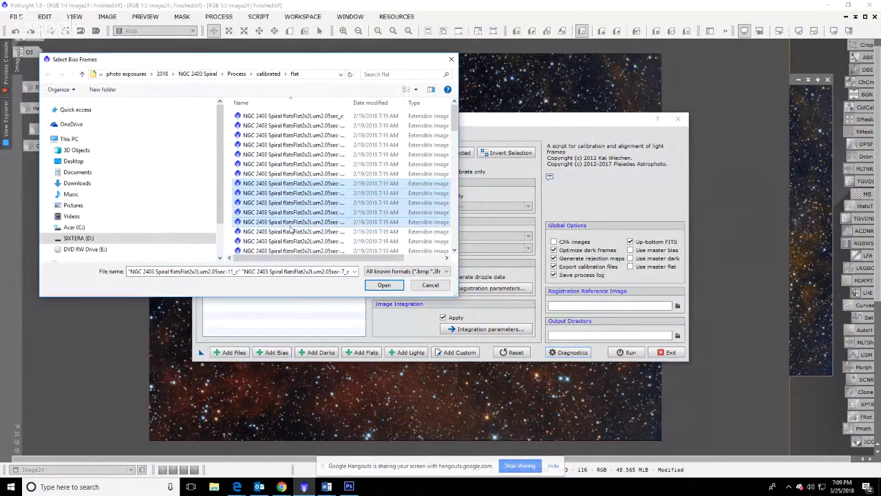
{"action": "left_click", "coordinate": [384, 285]}
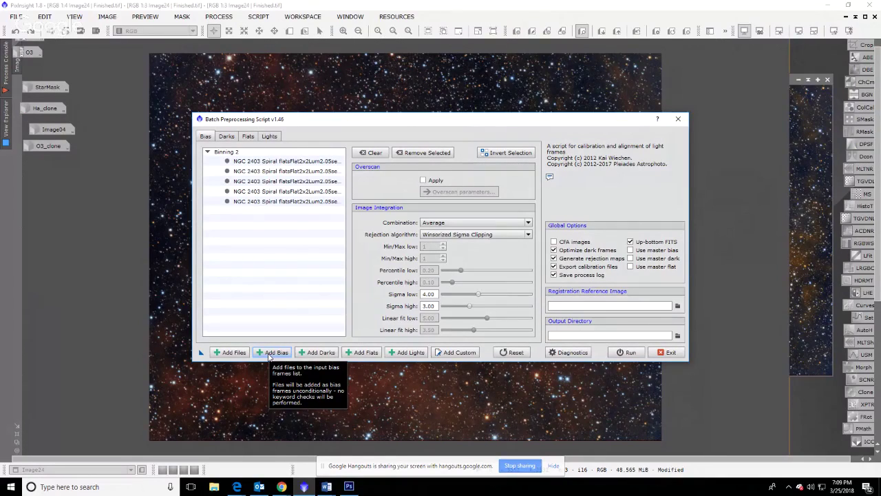
- Add the first four NGC 2403 Spiral flatsFlat2x2Lum2.05sec files, up to number 3, as dark frames
{"action": "left_click", "coordinate": [315, 353]}
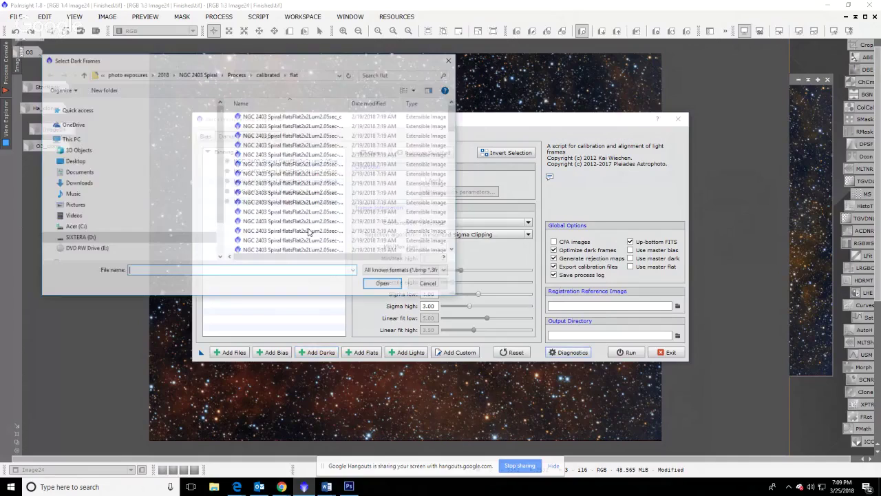
{"action": "left_click", "coordinate": [314, 222]}
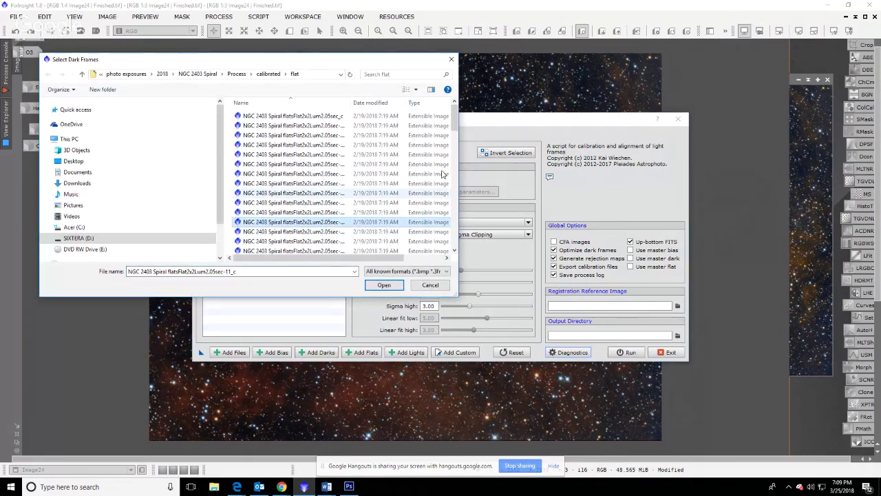
{"action": "scroll", "coordinate": [443, 174], "scroll_direction": "down", "scroll_amount": 10}
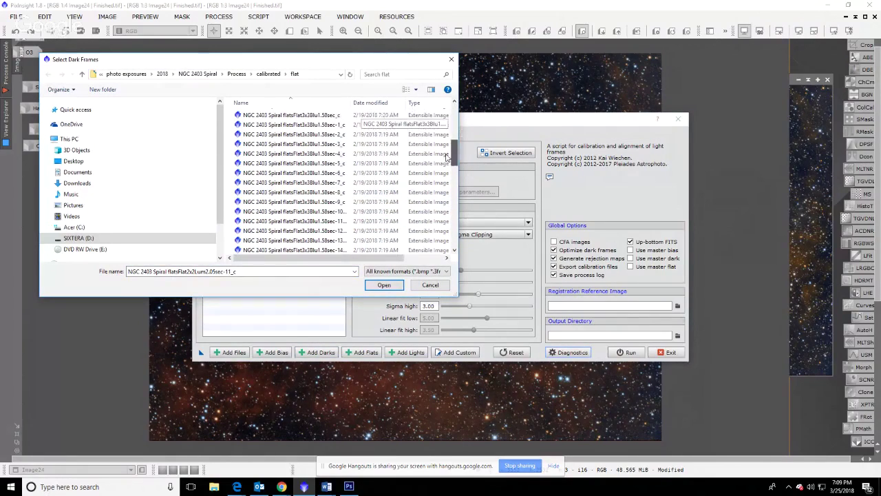
{"action": "scroll", "coordinate": [447, 157], "scroll_direction": "up", "scroll_amount": 1}
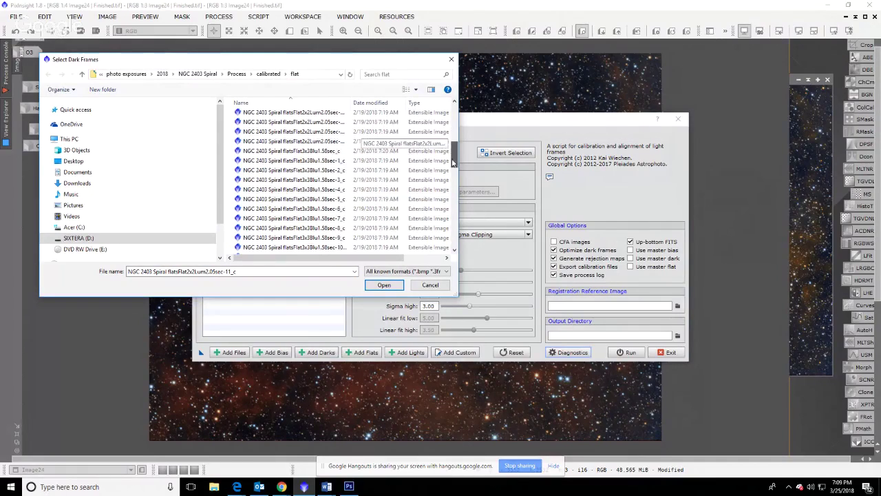
{"action": "scroll", "coordinate": [452, 162], "scroll_direction": "down", "scroll_amount": 5}
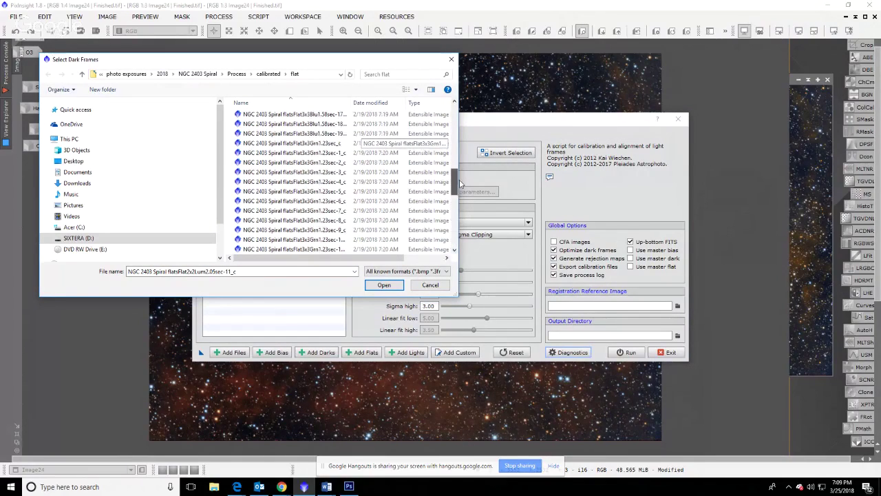
{"action": "scroll", "coordinate": [460, 183], "scroll_direction": "up", "scroll_amount": 8}
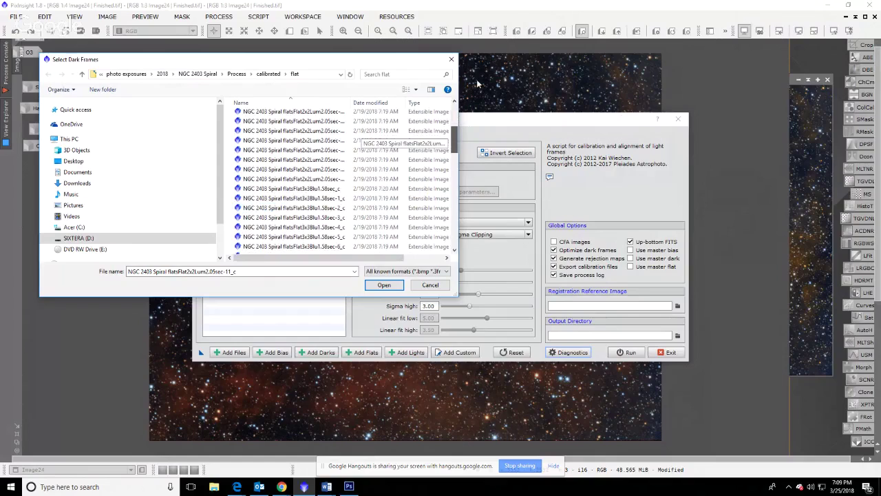
{"action": "scroll", "coordinate": [454, 138], "scroll_direction": "up", "scroll_amount": 5}
{"action": "left_click", "coordinate": [338, 117]}
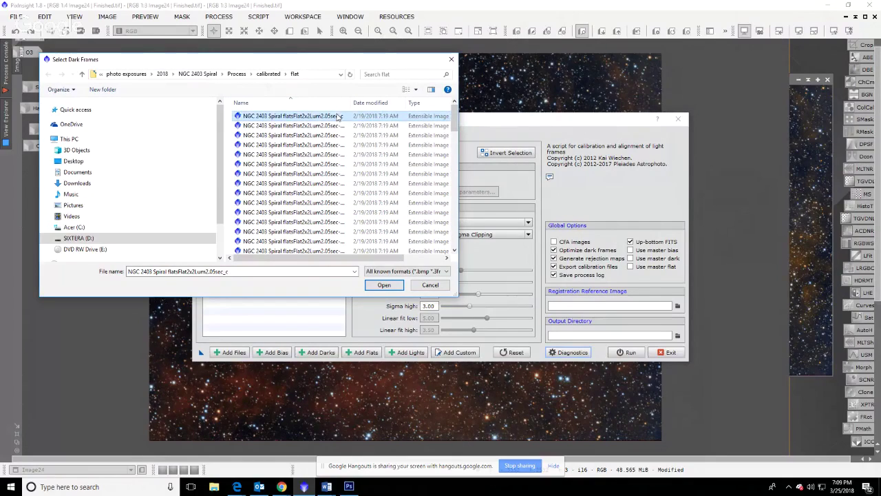
{"action": "left_click", "coordinate": [325, 145], "text": "ctrl"}
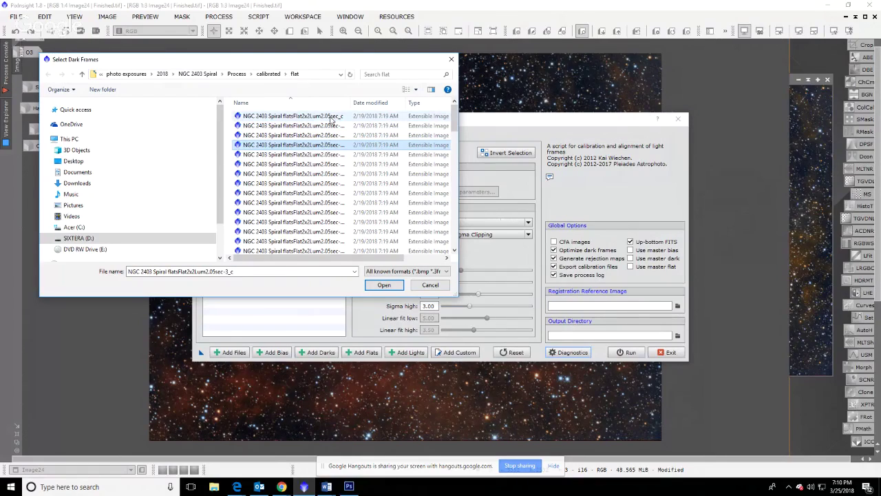
{"action": "left_click", "coordinate": [336, 118], "text": "shift"}
{"action": "left_click", "coordinate": [383, 285]}
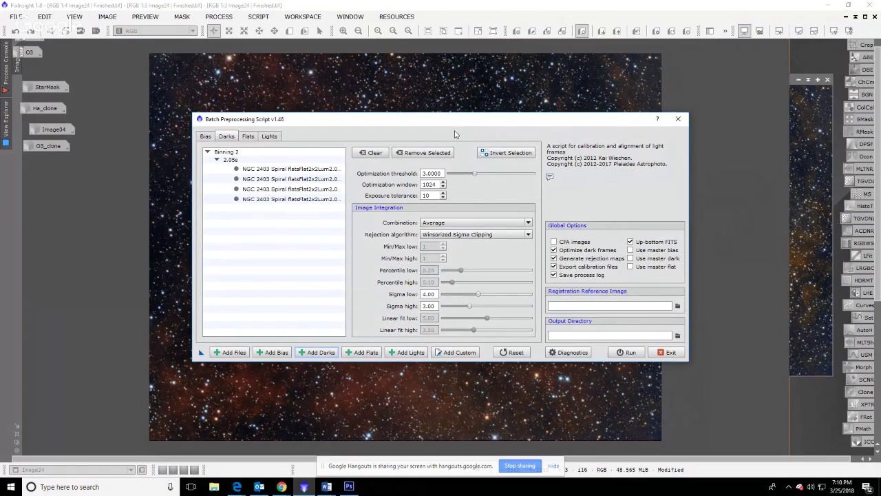
- Start adding custom frames and load the NGC 2403 Spiral flatsFlat3x3Blu1.58sec files numbered 4 to 10
{"action": "left_click_drag", "start_coordinate": [456, 124], "coordinate": [476, 100]}
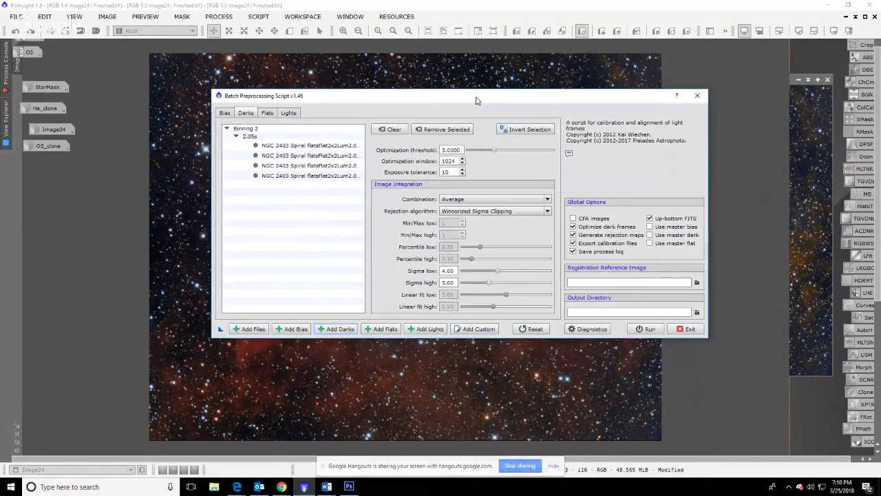
{"action": "left_click", "coordinate": [462, 330]}
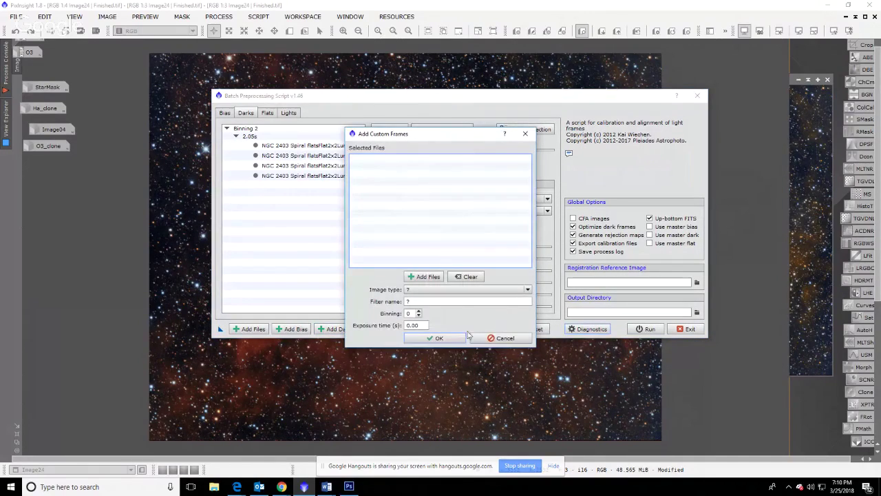
{"action": "left_click", "coordinate": [424, 279]}
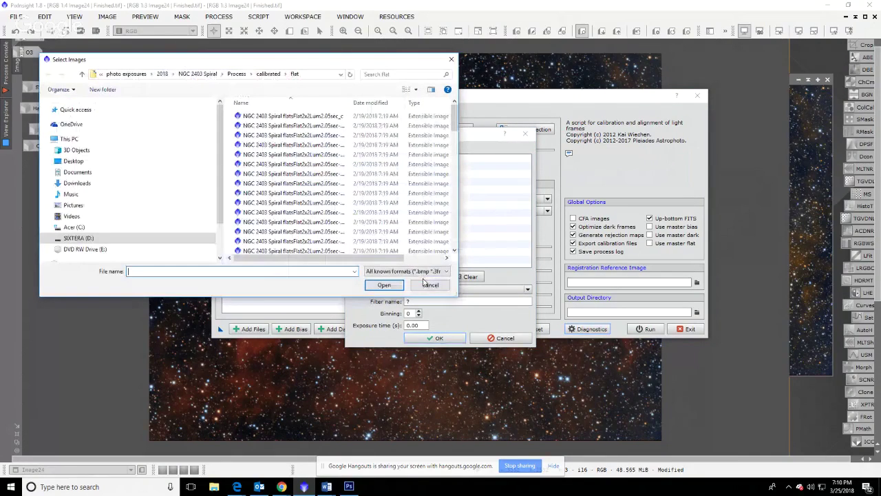
{"action": "left_click", "coordinate": [454, 251]}
{"action": "scroll", "coordinate": [455, 252], "scroll_direction": "down", "scroll_amount": 4}
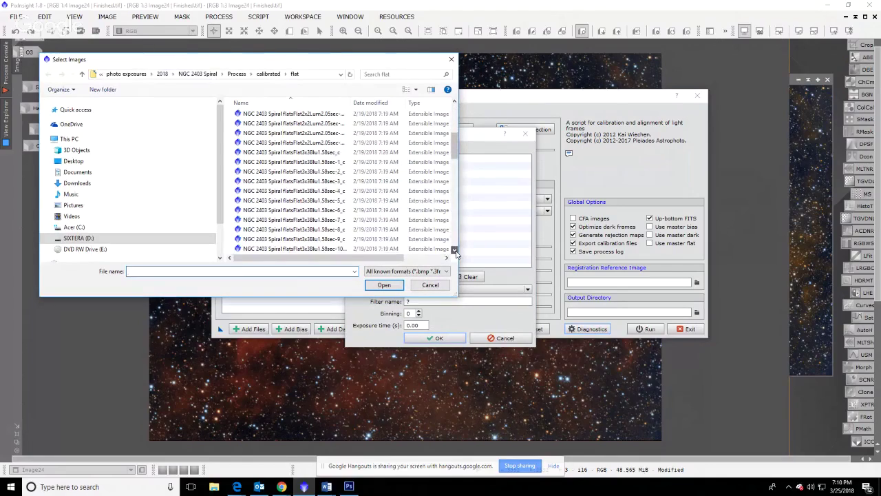
{"action": "left_click", "coordinate": [307, 171]}
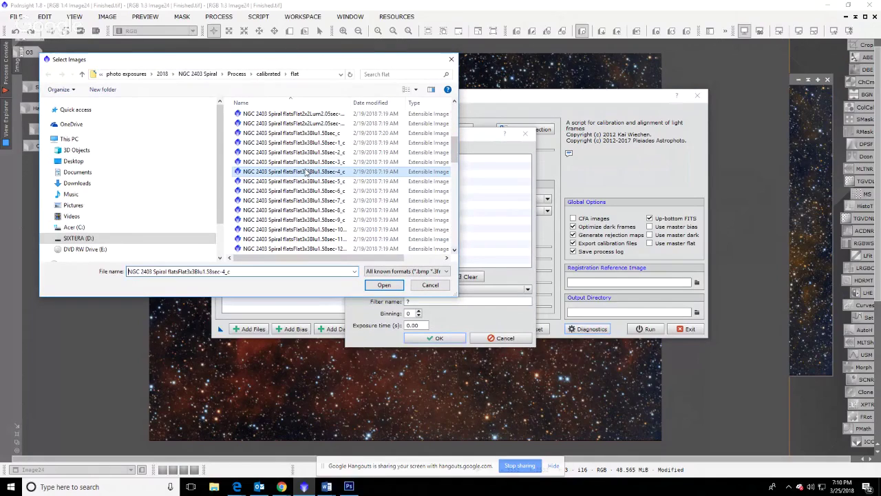
{"action": "left_click", "coordinate": [307, 232], "text": "shift"}
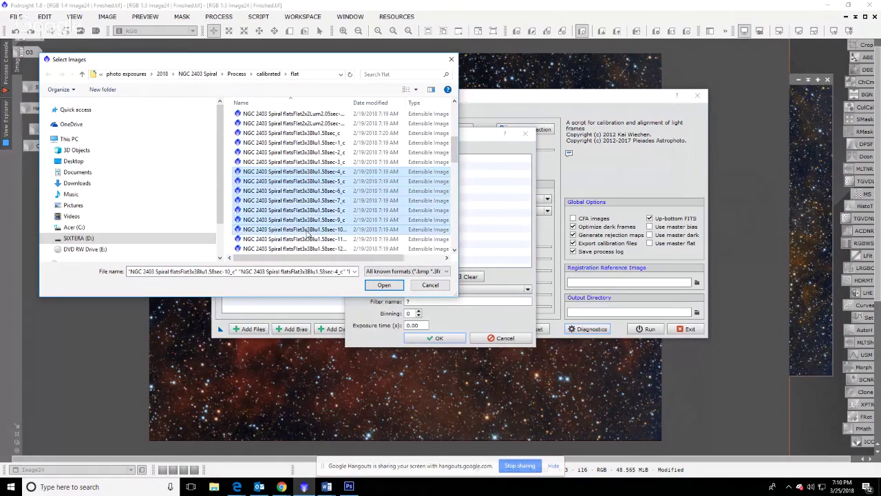
{"action": "left_click", "coordinate": [383, 284]}
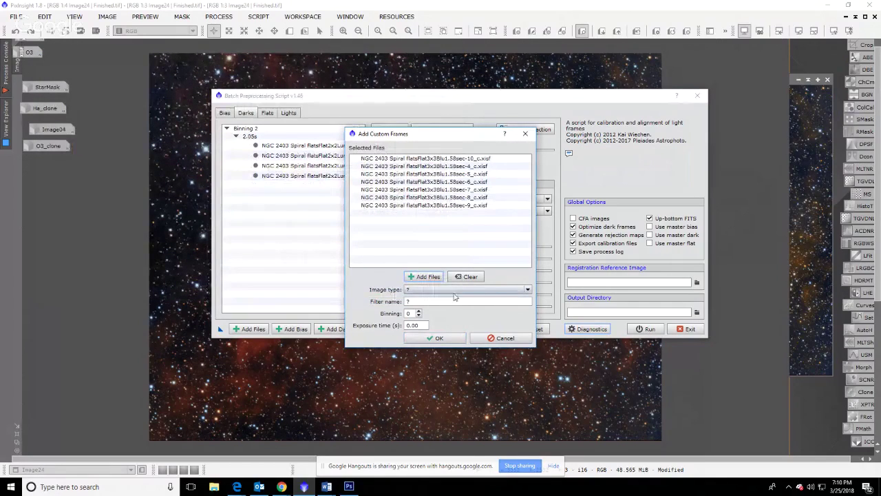
- Add the custom files as Light frame images with filter name Lum, binning 3 and exposure time 1.58 s
{"action": "left_click", "coordinate": [527, 290]}
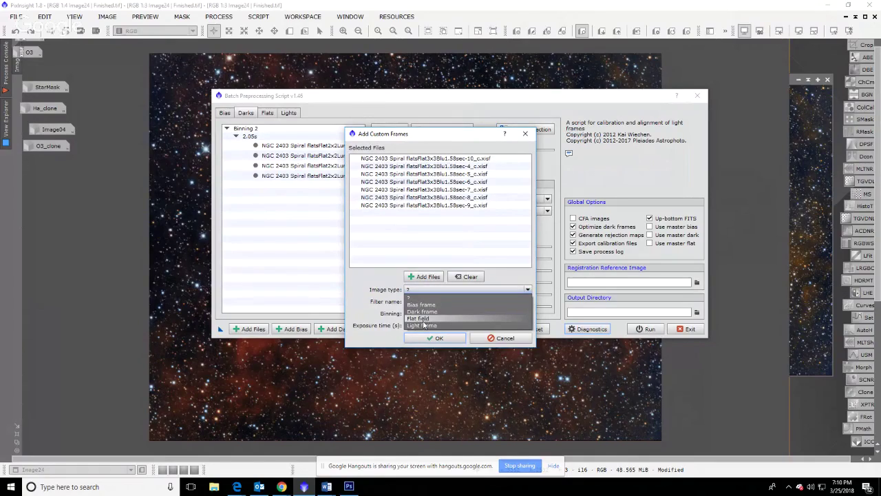
{"action": "left_click", "coordinate": [422, 325]}
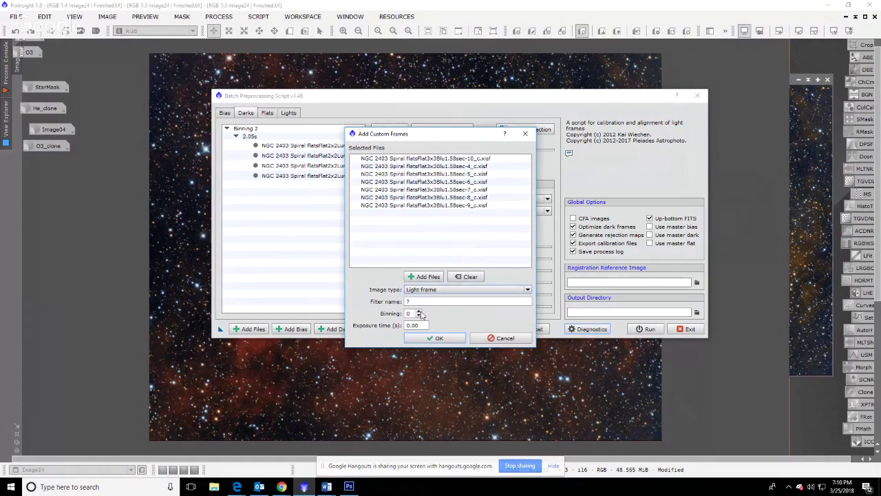
{"action": "left_click", "coordinate": [427, 302]}
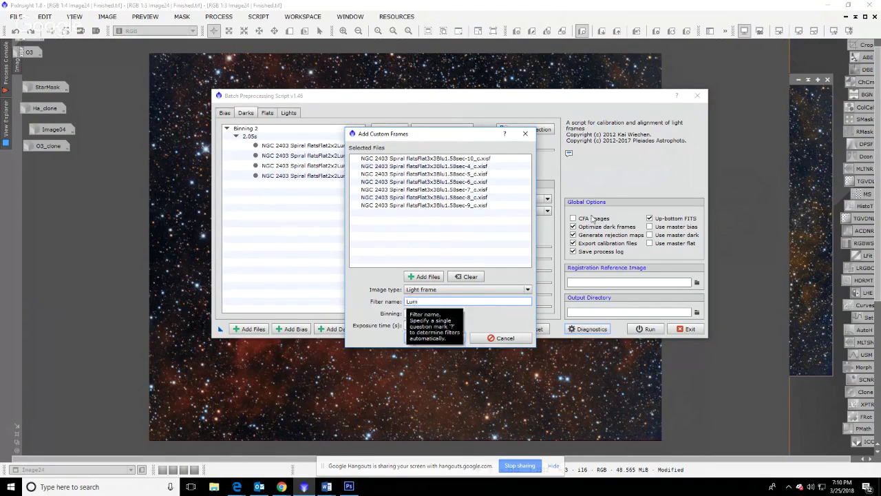
{"action": "left_click", "coordinate": [418, 314]}
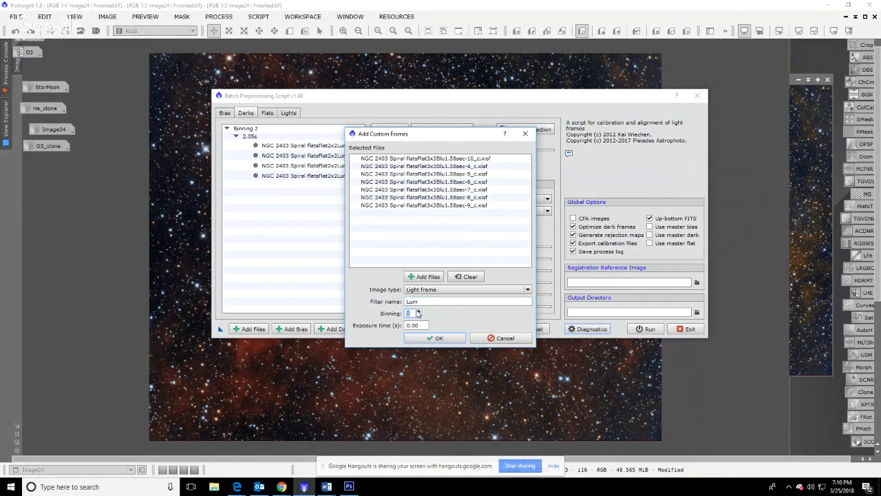
{"action": "type", "text": "3"}
{"action": "key", "text": "Tab"}
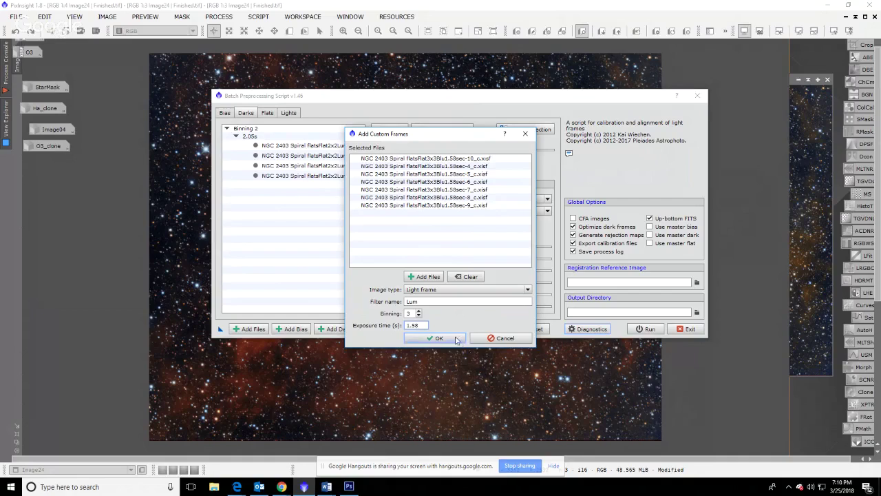
{"action": "left_click", "coordinate": [434, 338]}
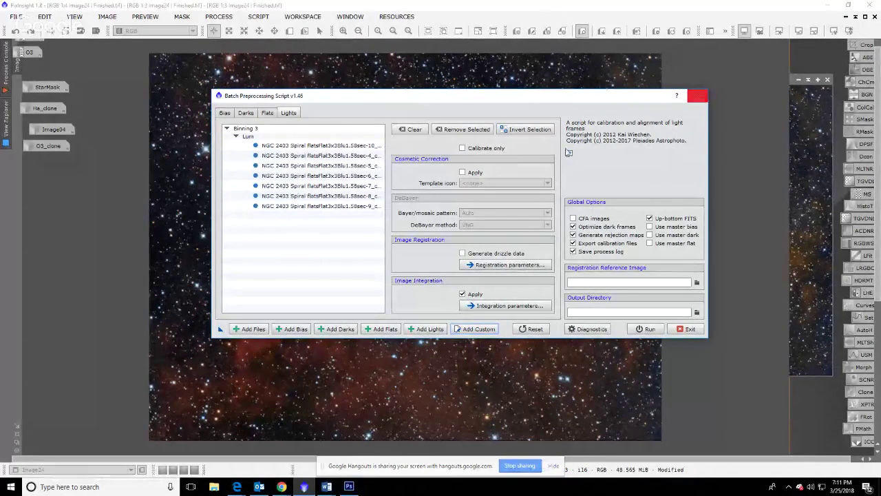
{"action": "left_click", "coordinate": [253, 329]}
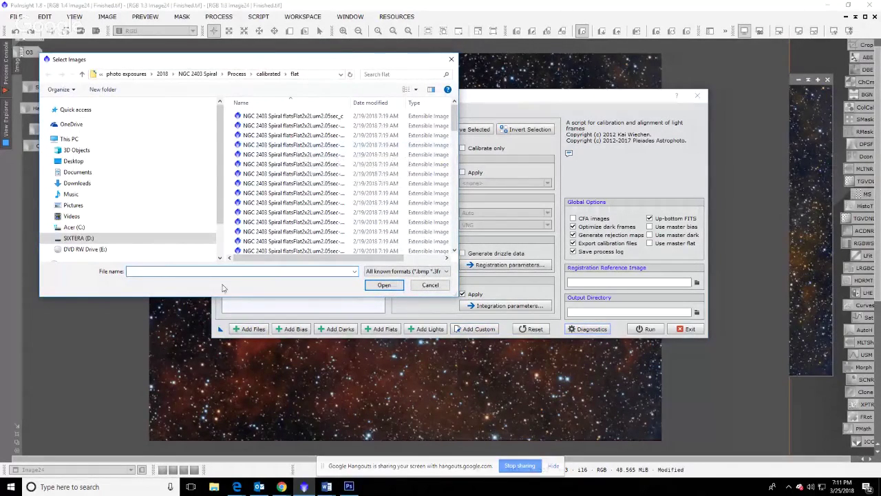
{"action": "left_click", "coordinate": [429, 286]}
{"action": "left_click", "coordinate": [264, 334]}
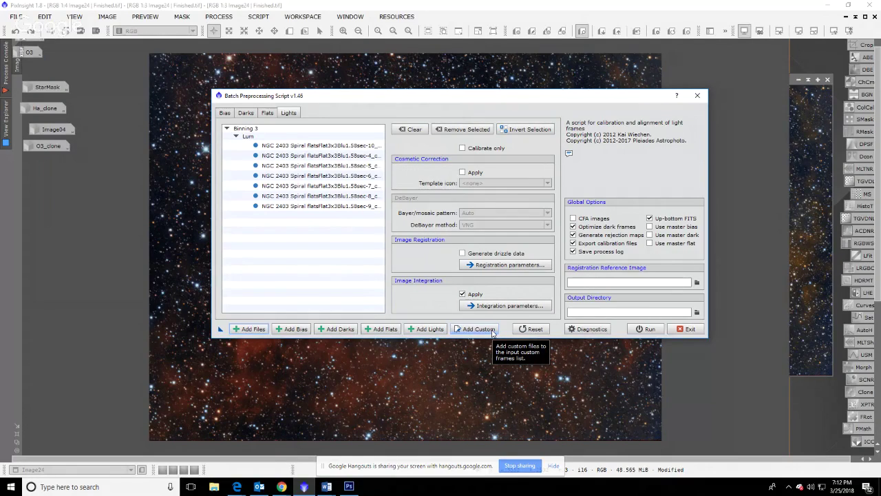
- Exit the Batch Preprocessing script and widen the Crescent Nebula image window
{"action": "left_click", "coordinate": [699, 98]}
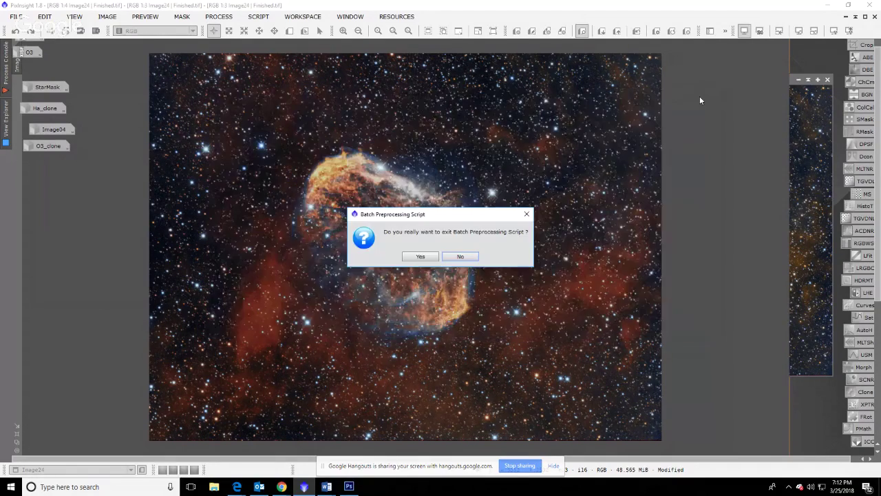
{"action": "left_click", "coordinate": [418, 257]}
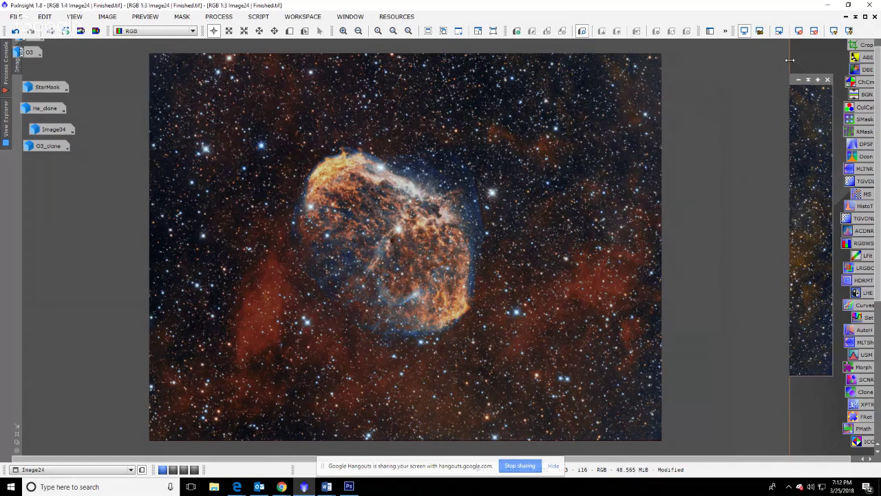
{"action": "left_click_drag", "start_coordinate": [790, 60], "coordinate": [836, 86]}
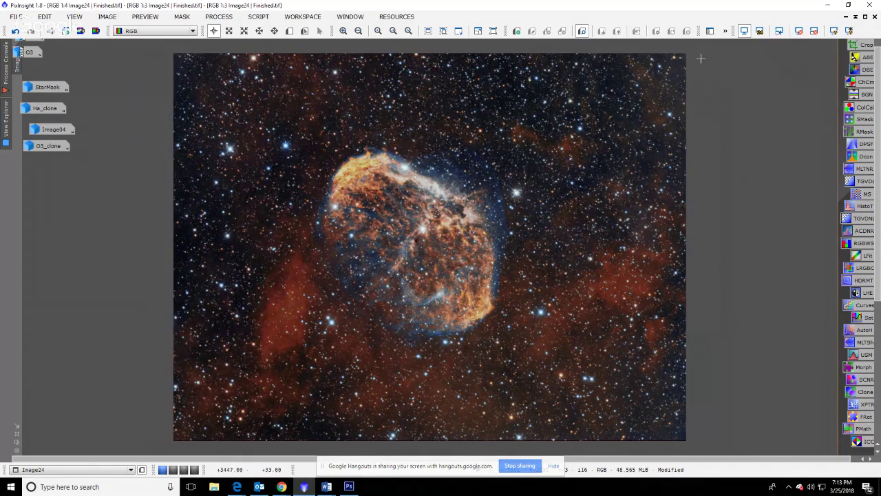